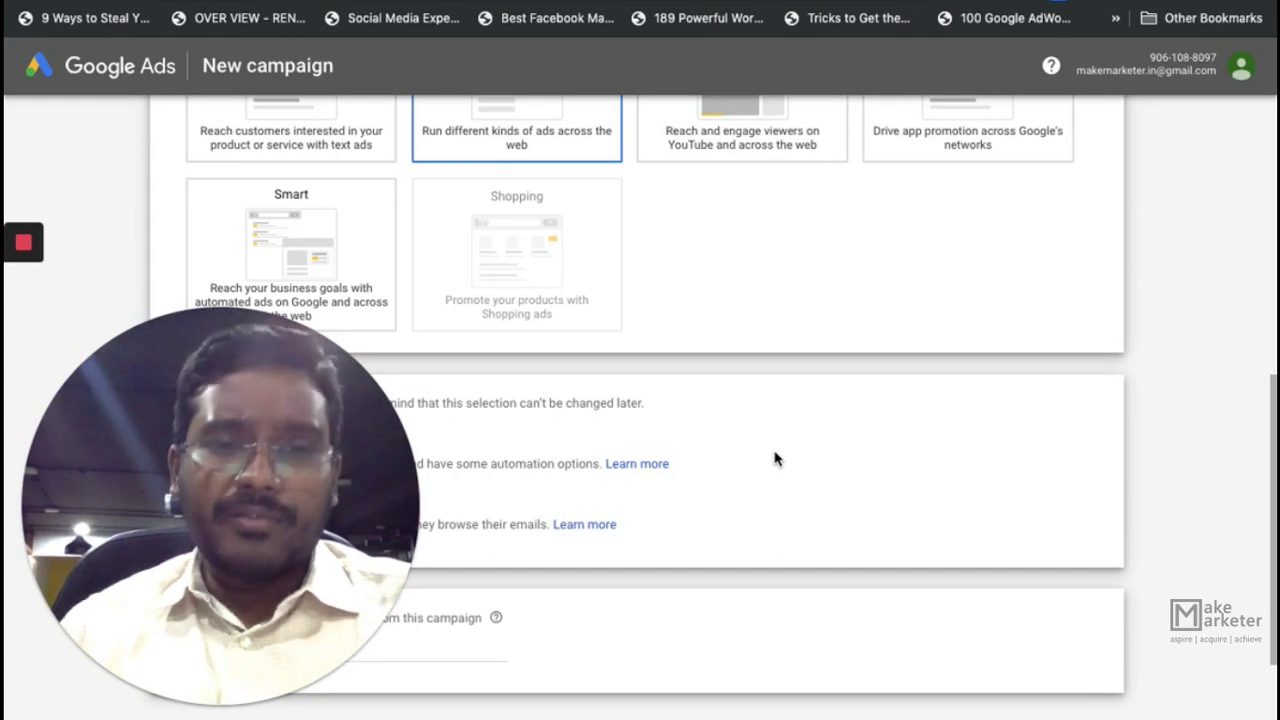
{"action": "mouse_move", "coordinate": [286, 638]}
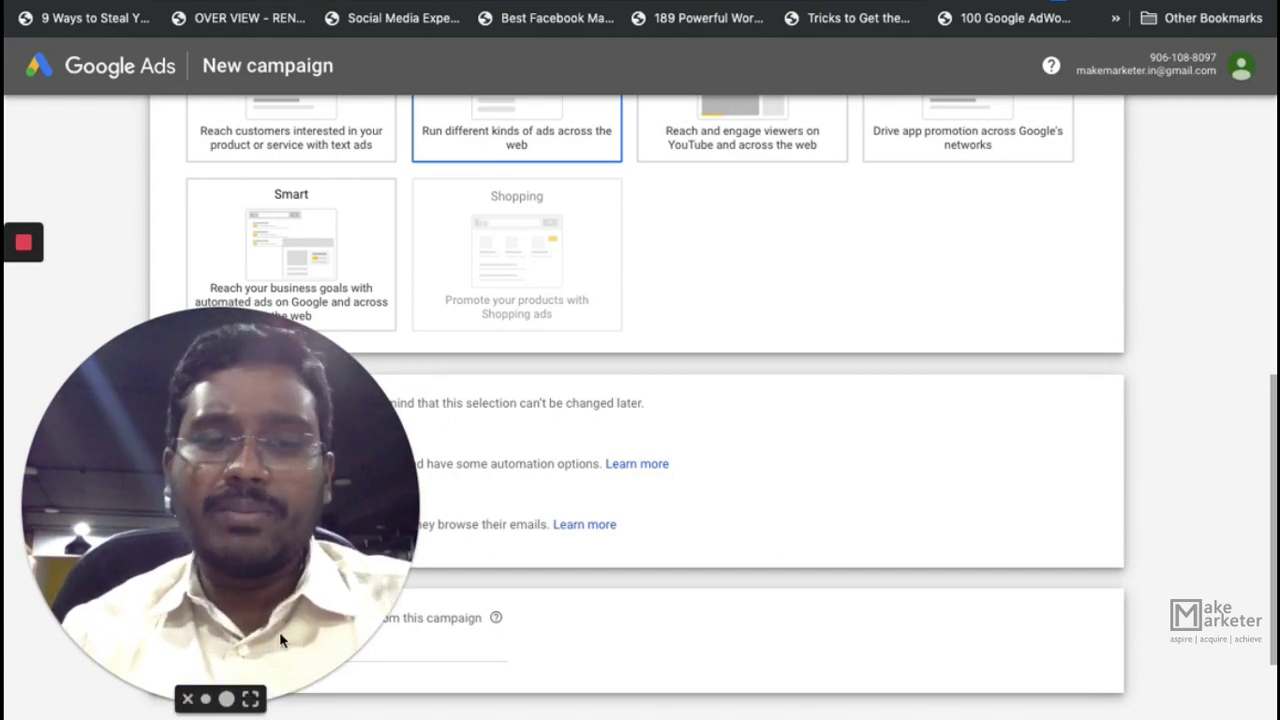
{"action": "left_click", "coordinate": [206, 700]}
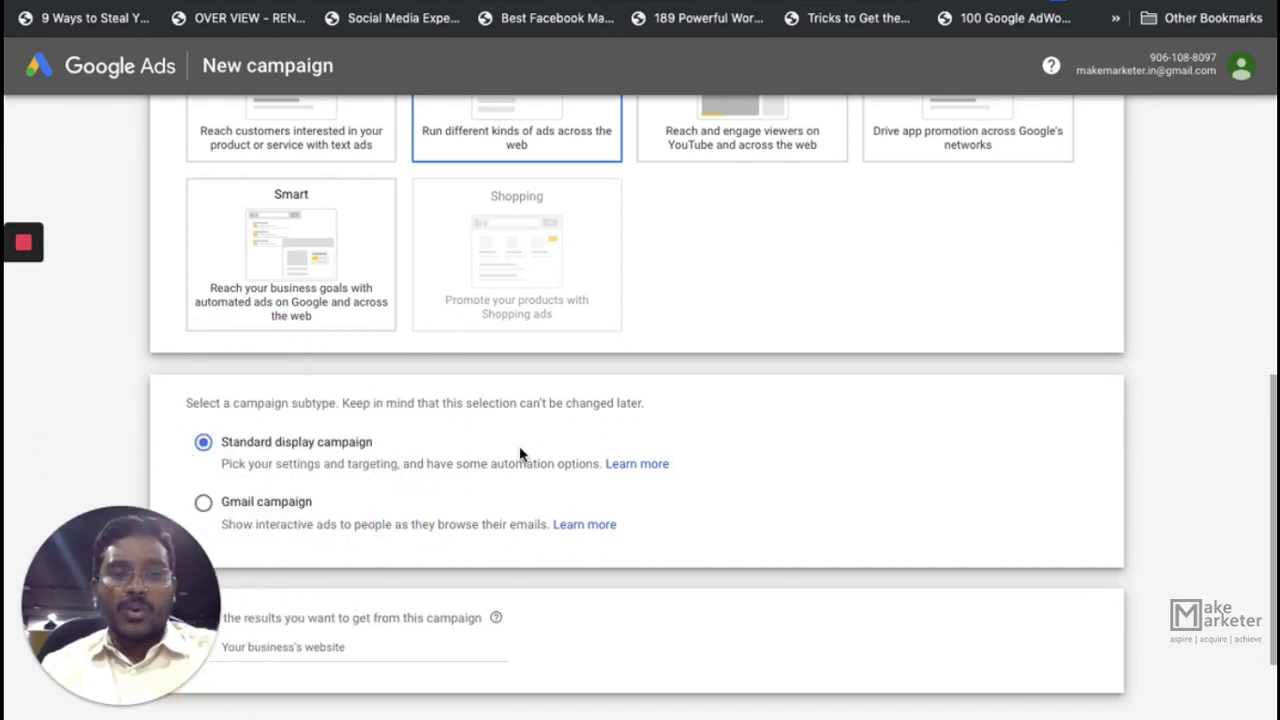
- Choose the Gmail campaign subtype for the Display campaign and continue to the campaign setup
{"action": "scroll", "coordinate": [550, 447], "scroll_direction": "up", "scroll_amount": 3}
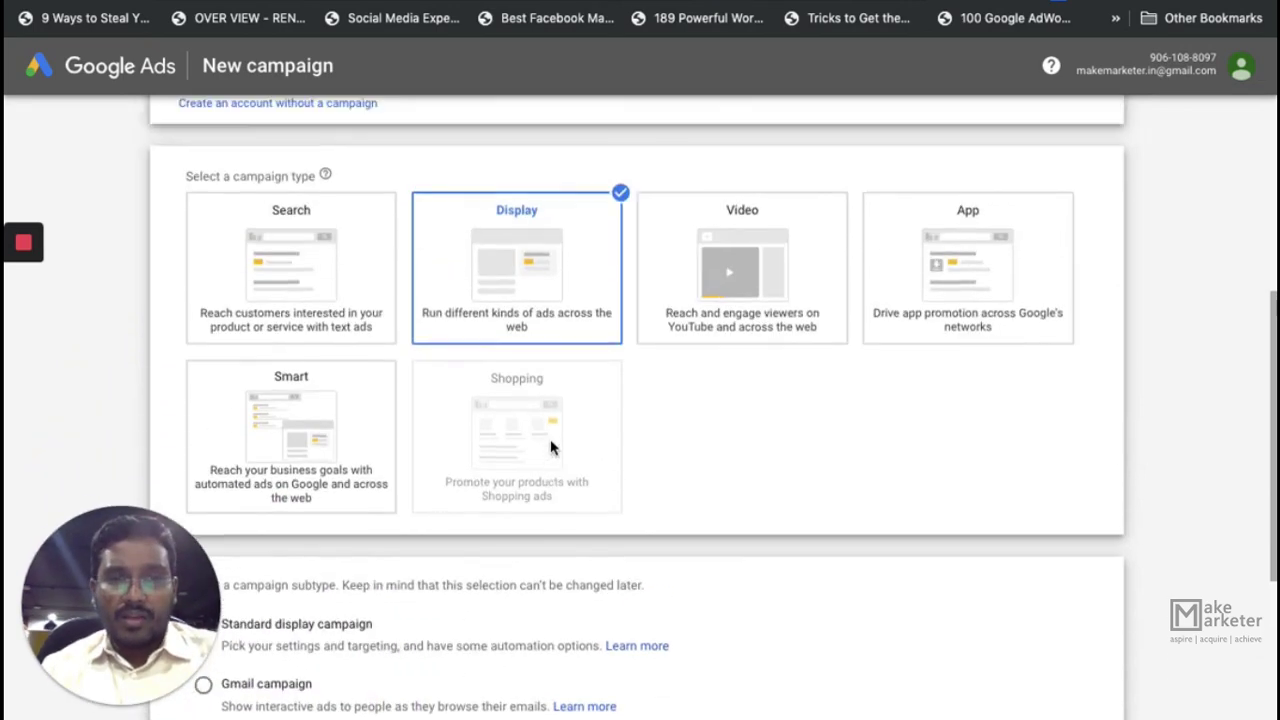
{"action": "scroll", "coordinate": [550, 447], "scroll_direction": "down", "scroll_amount": 3}
{"action": "scroll", "coordinate": [550, 447], "scroll_direction": "up", "scroll_amount": 3}
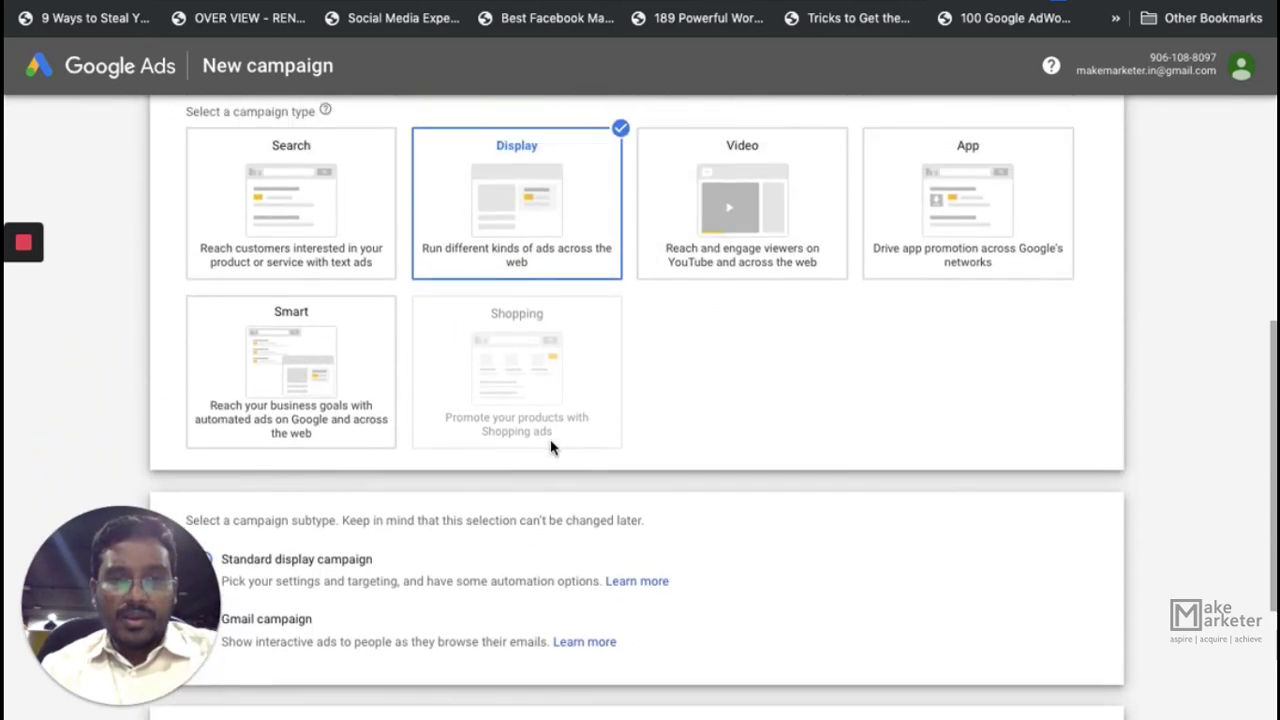
{"action": "scroll", "coordinate": [550, 447], "scroll_direction": "up", "scroll_amount": 1}
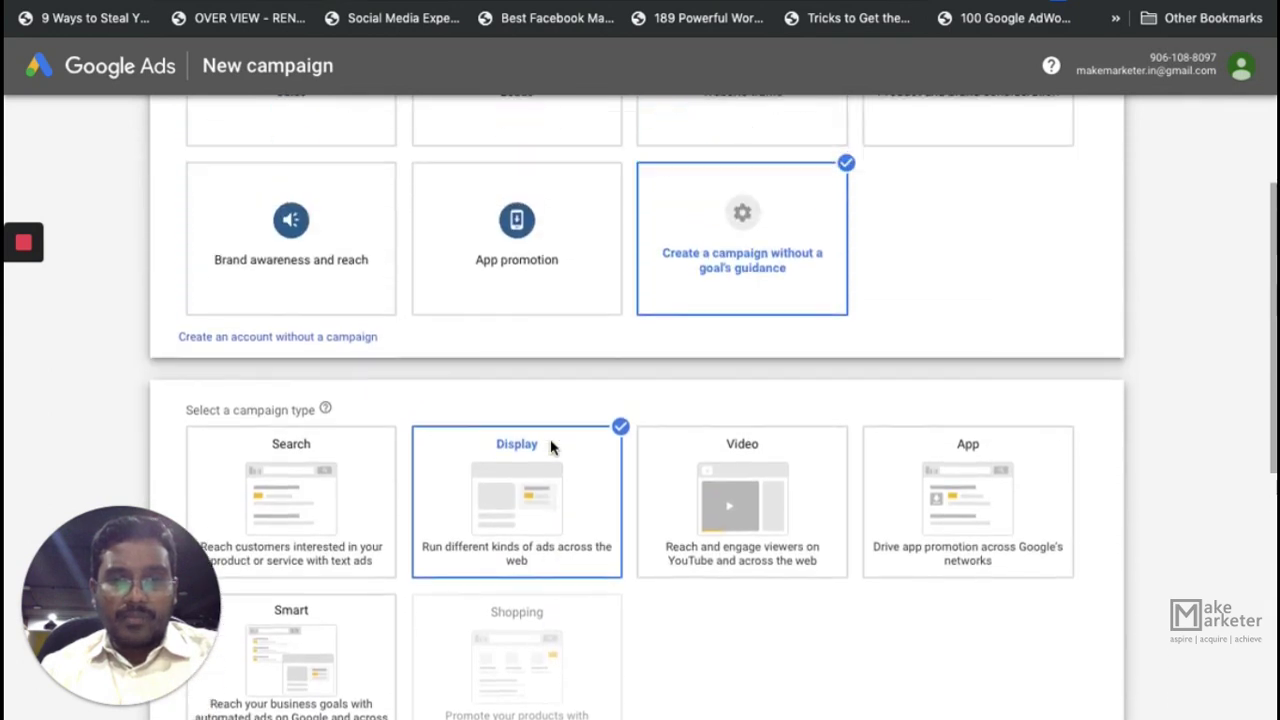
{"action": "scroll", "coordinate": [550, 447], "scroll_direction": "down", "scroll_amount": 2}
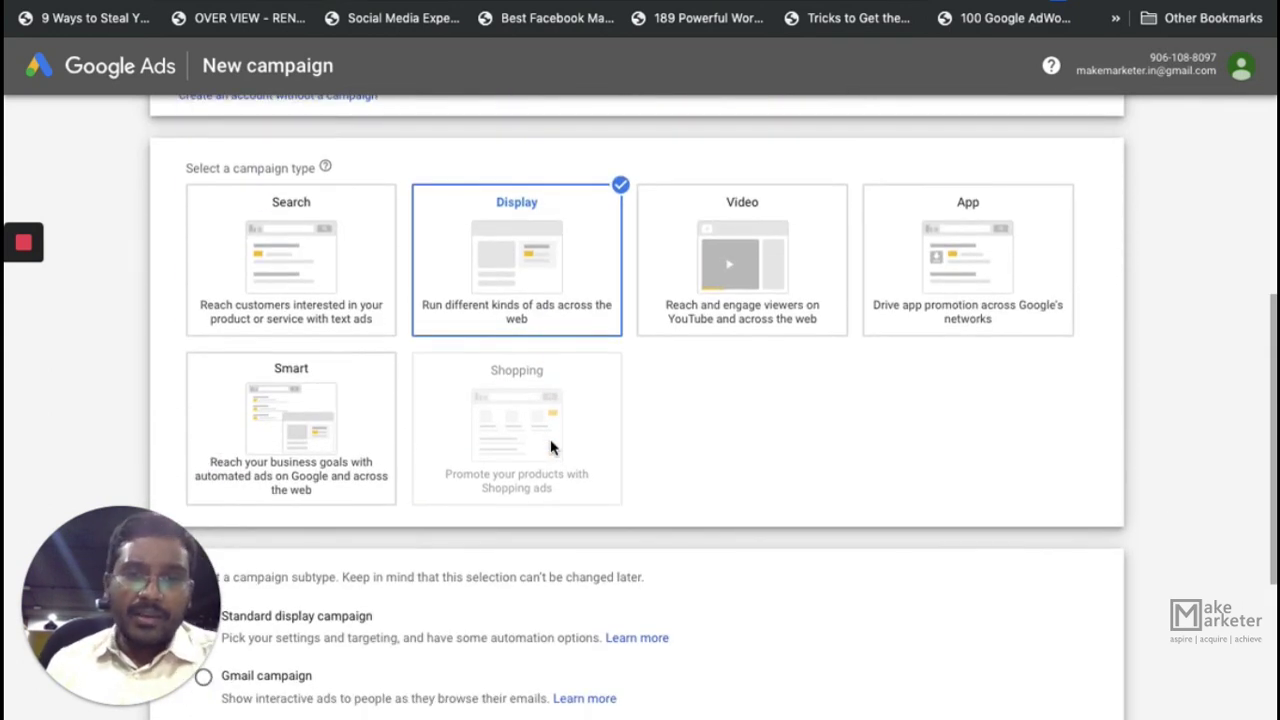
{"action": "scroll", "coordinate": [543, 265], "scroll_direction": "down", "scroll_amount": 2}
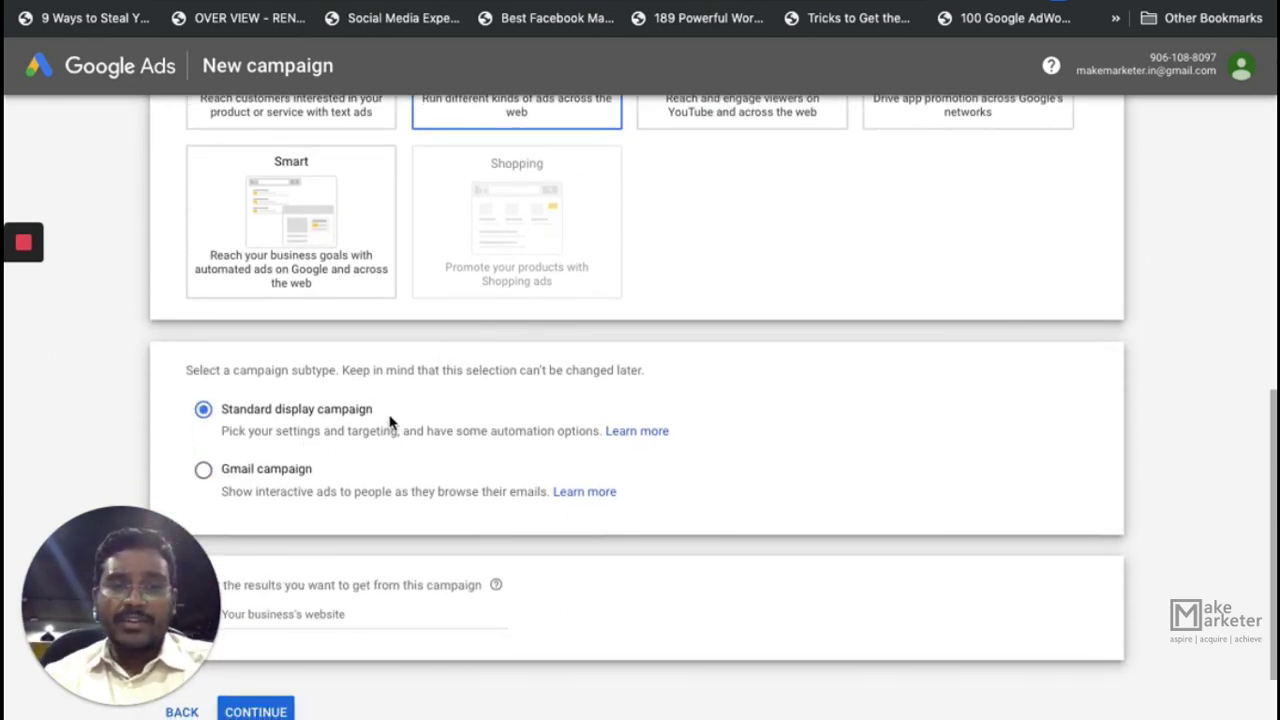
{"action": "scroll", "coordinate": [320, 477], "scroll_direction": "down", "scroll_amount": 1}
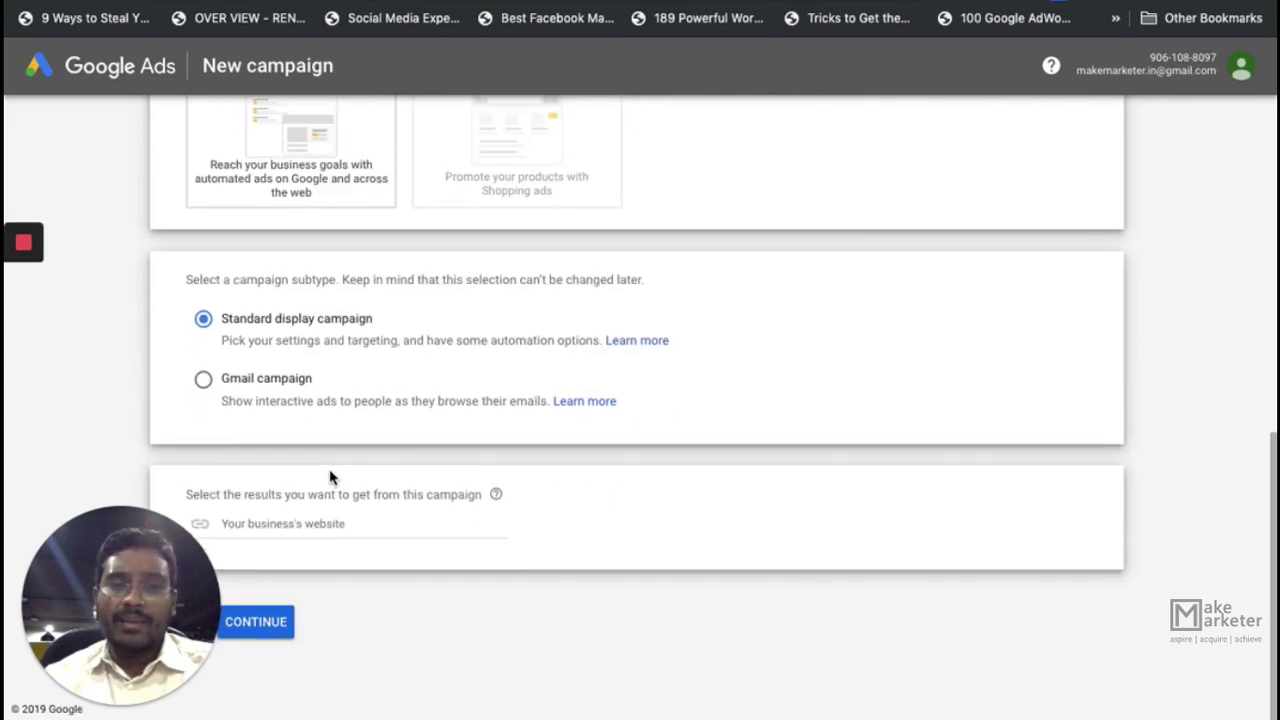
{"action": "left_click", "coordinate": [204, 384]}
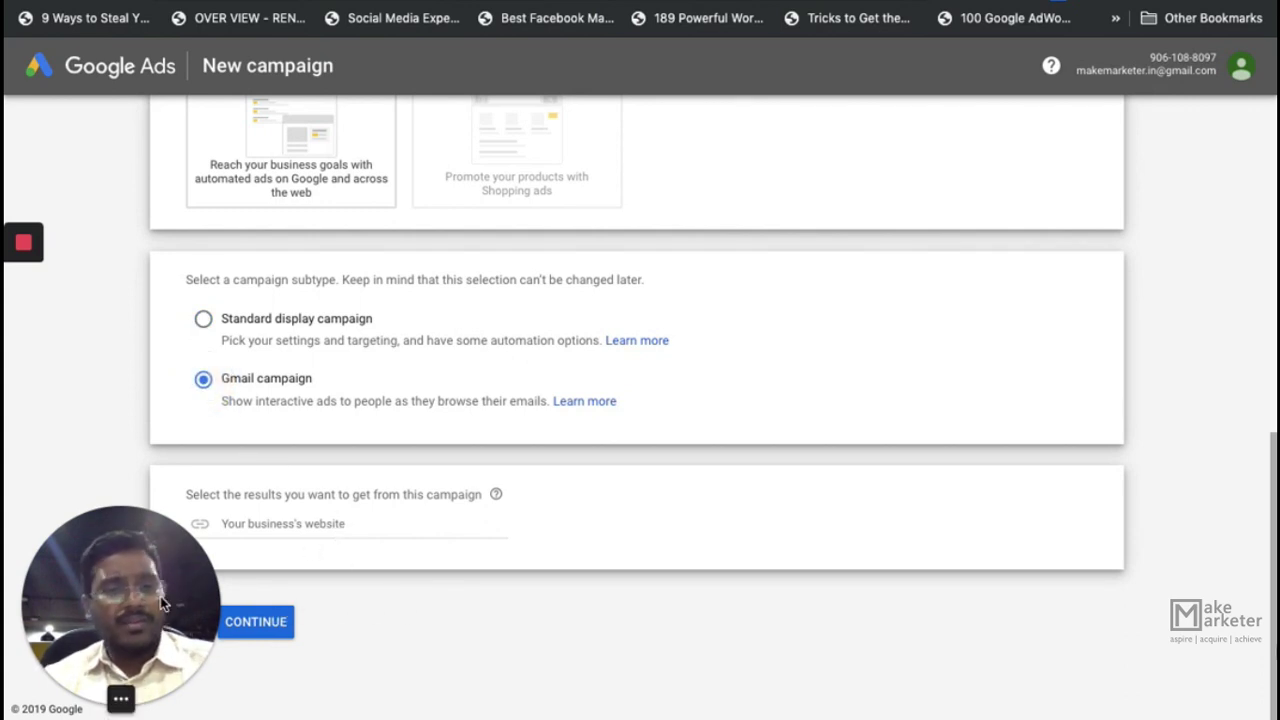
{"action": "left_click_drag", "start_coordinate": [965, 374], "coordinate": [1042, 337]}
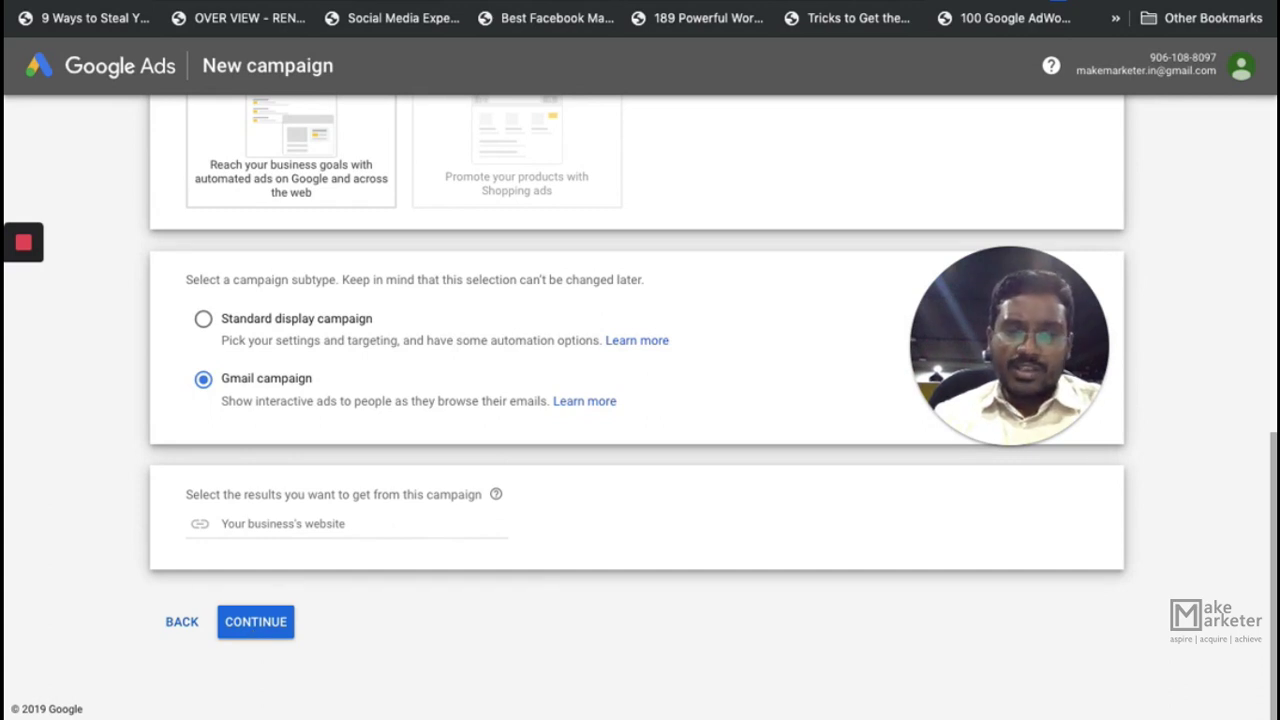
{"action": "left_click", "coordinate": [257, 623]}
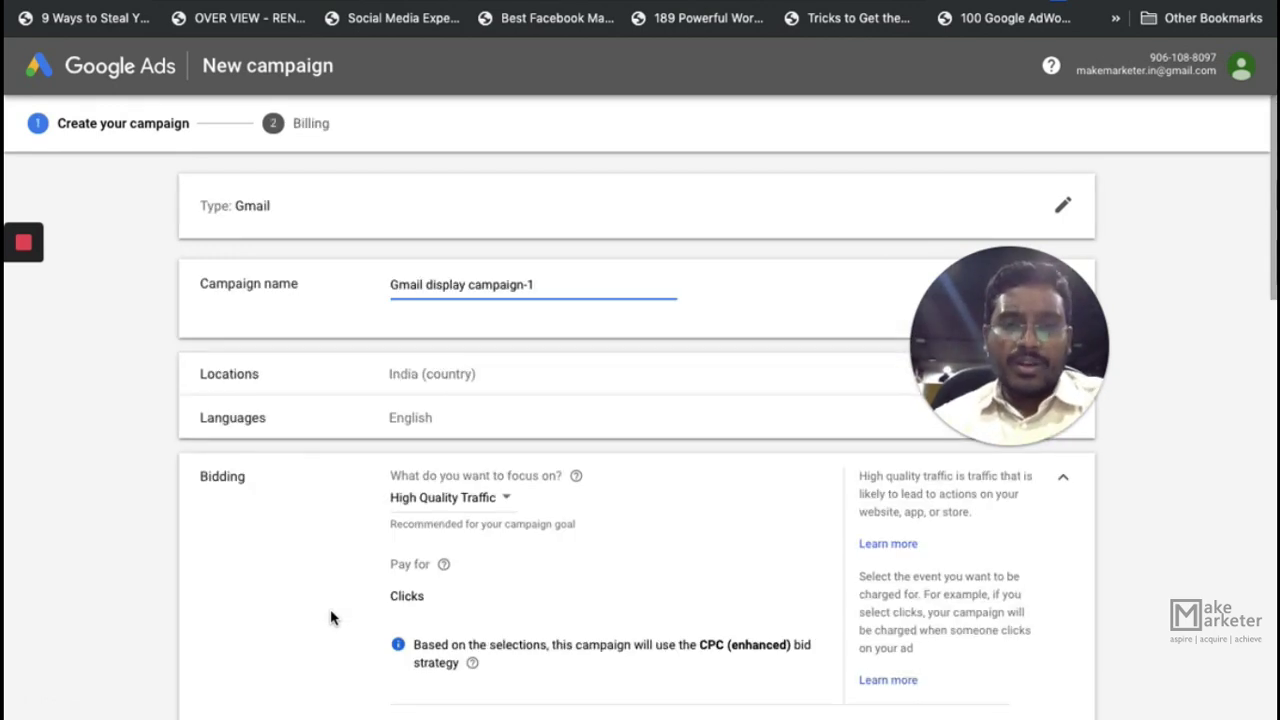
- Name the campaign "Gmail Campaign"
{"action": "key", "text": "ctrl+a"}
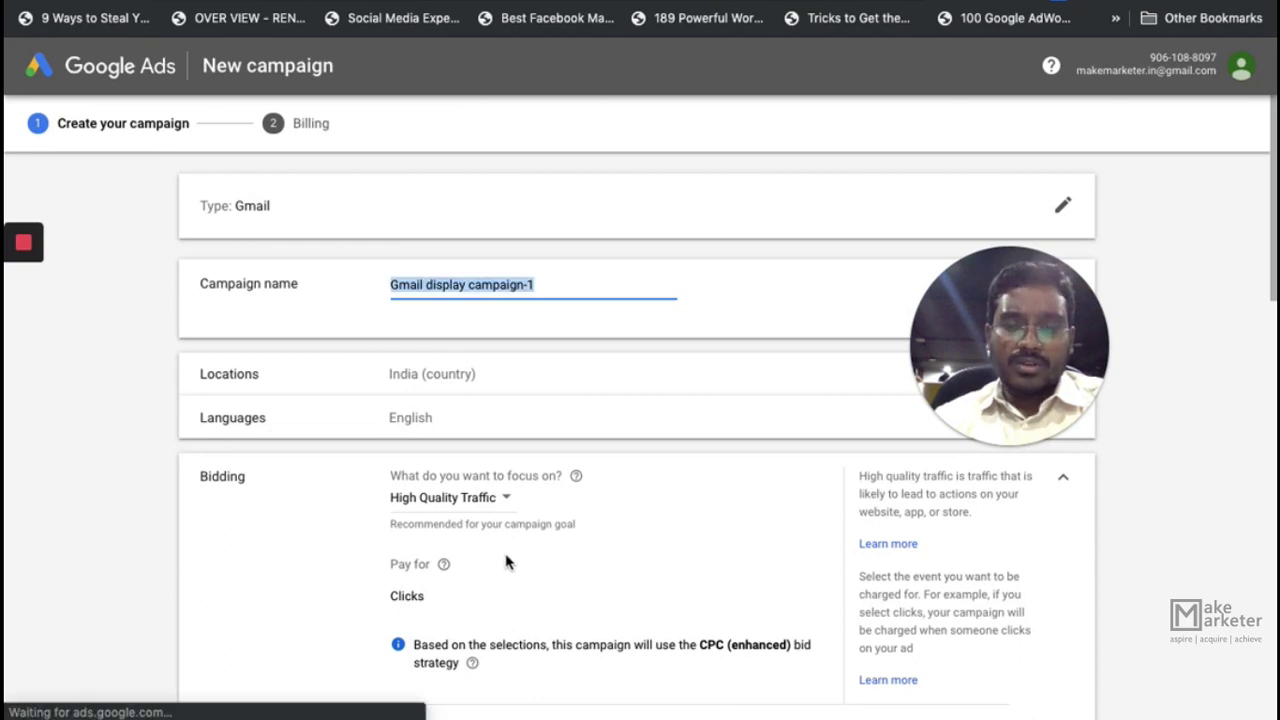
{"action": "type", "text": "Gmail "}
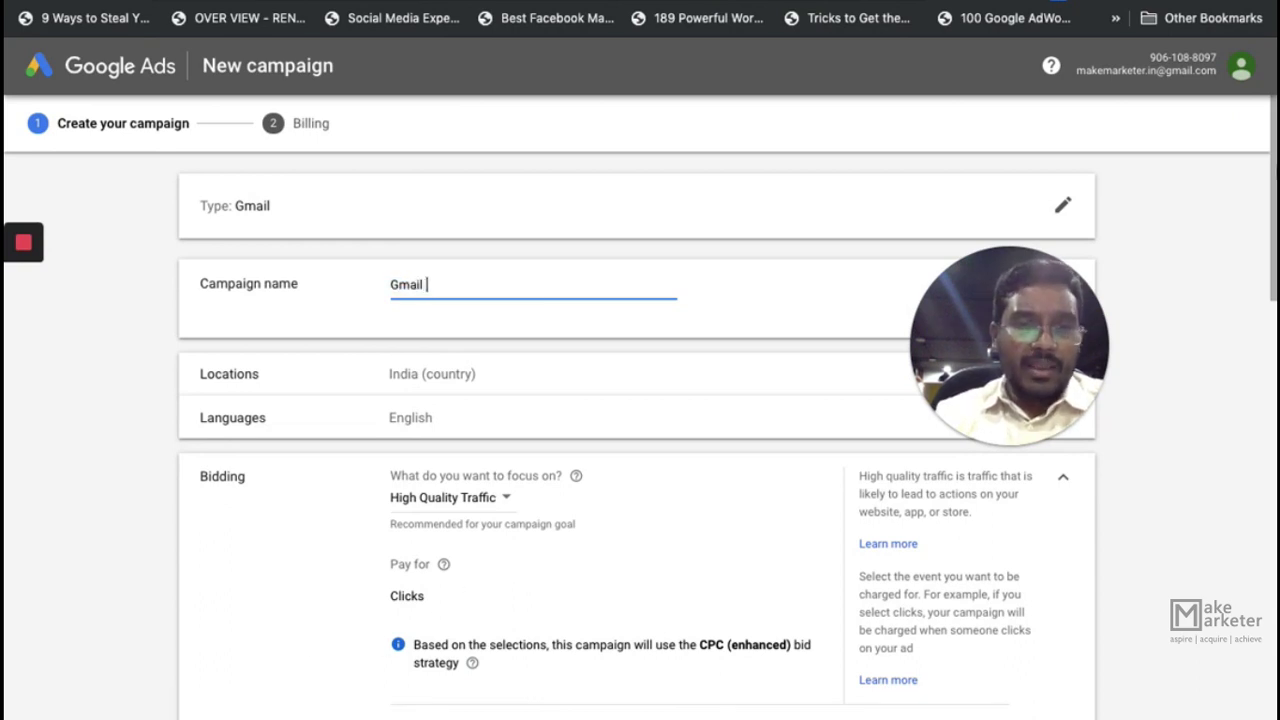
{"action": "type", "text": "Campaign"}
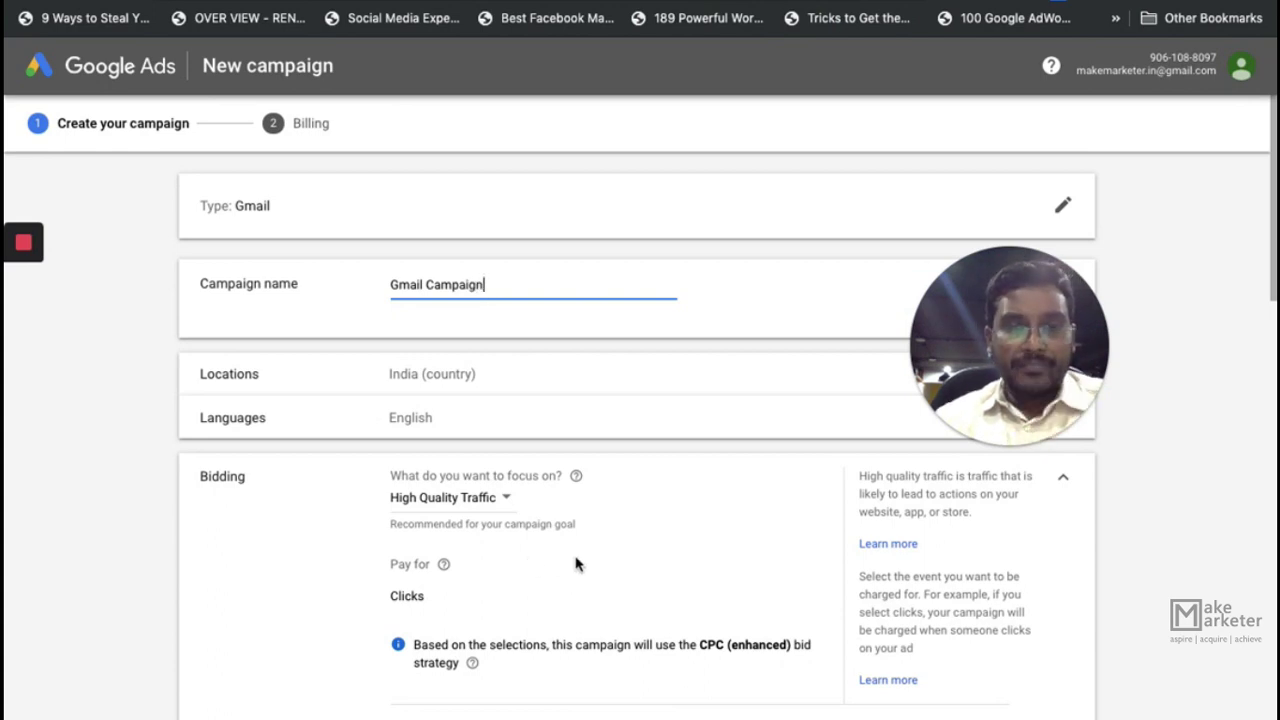
- Review the bidding focus options and select High Quality Traffic for the campaign
{"action": "scroll", "coordinate": [585, 530], "scroll_direction": "down", "scroll_amount": 1}
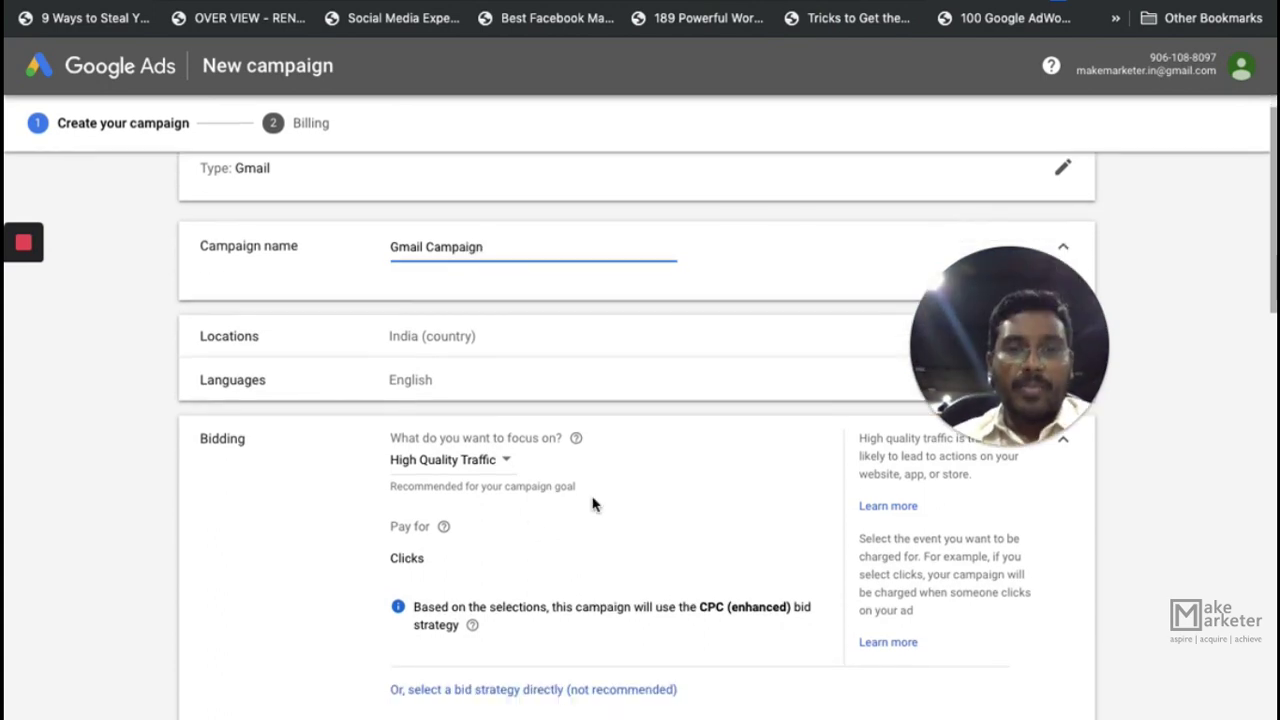
{"action": "scroll", "coordinate": [588, 371], "scroll_direction": "down", "scroll_amount": 3}
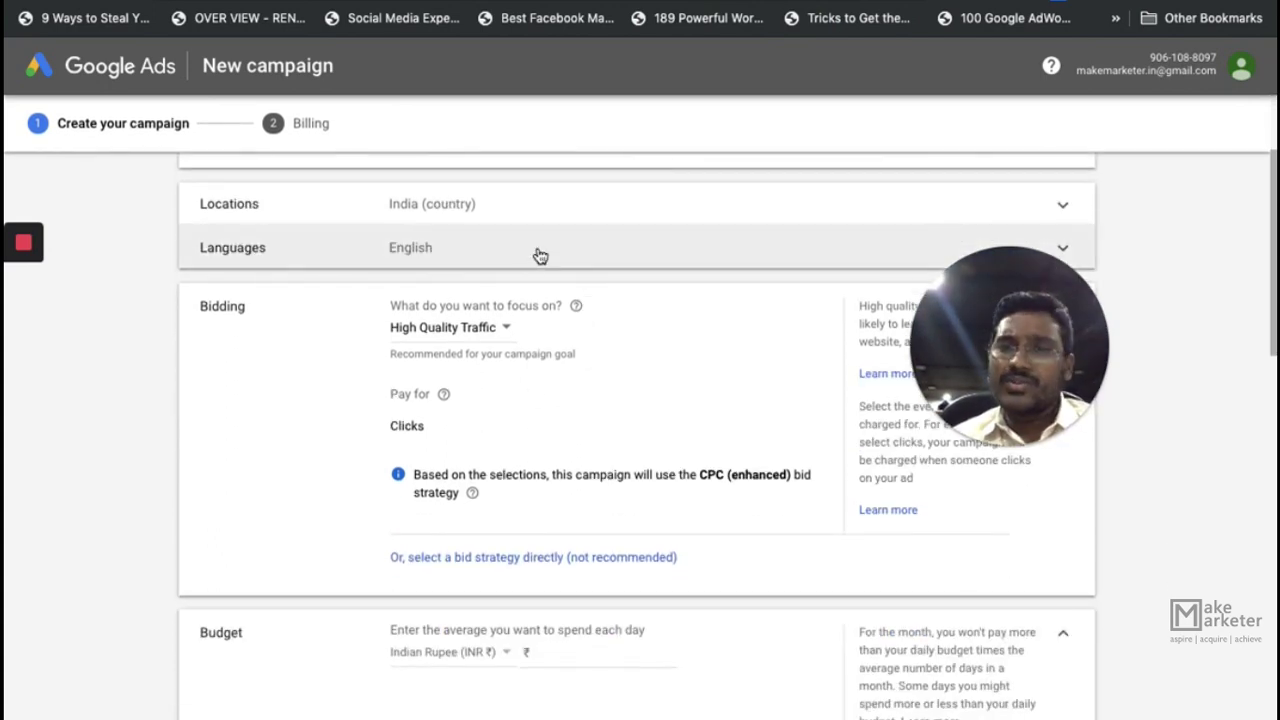
{"action": "left_click", "coordinate": [450, 327]}
{"action": "left_click", "coordinate": [638, 334]}
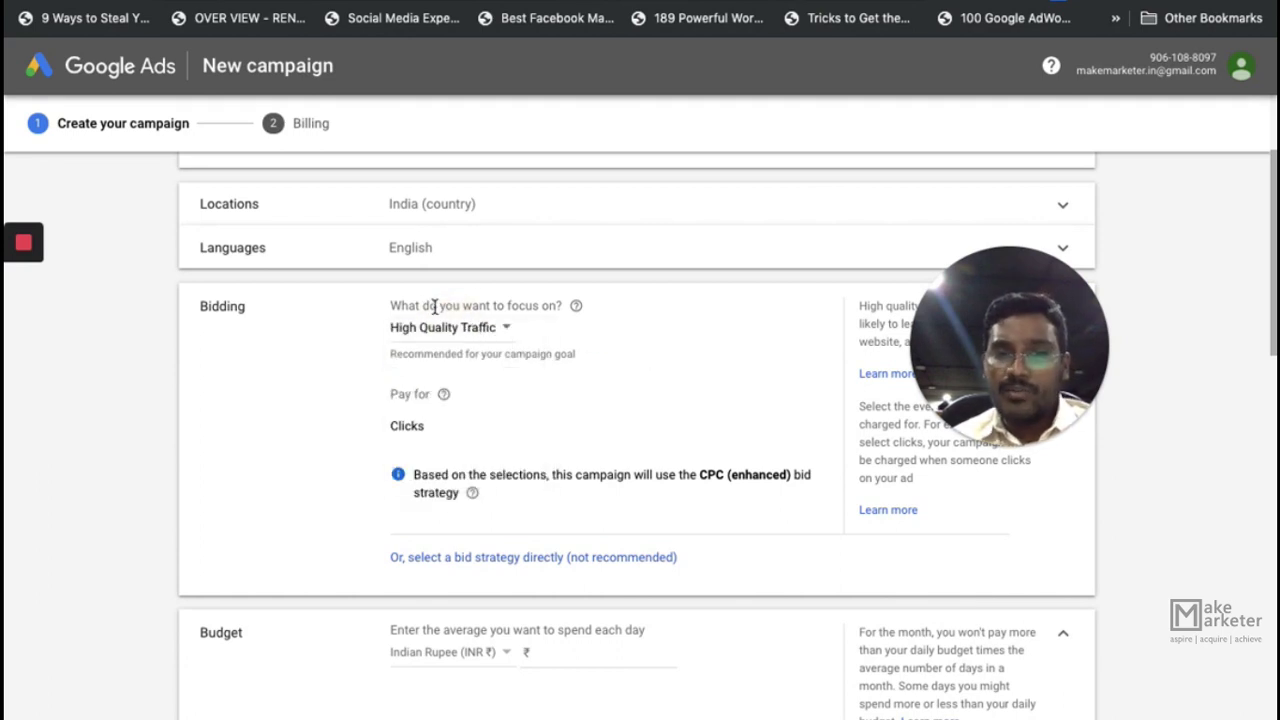
{"action": "left_click", "coordinate": [494, 329]}
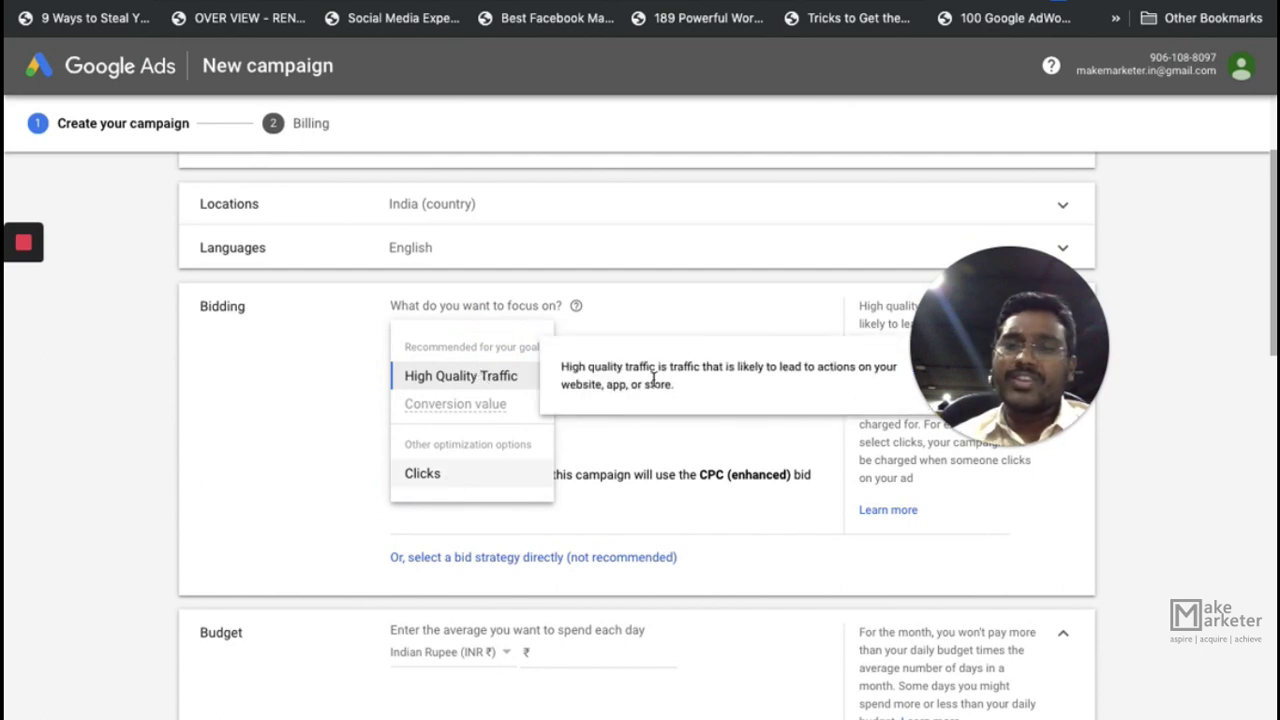
{"action": "left_click", "coordinate": [468, 378]}
- Set the average daily budget to ₹400 and show the delivery method options
{"action": "scroll", "coordinate": [306, 471], "scroll_direction": "down", "scroll_amount": 2}
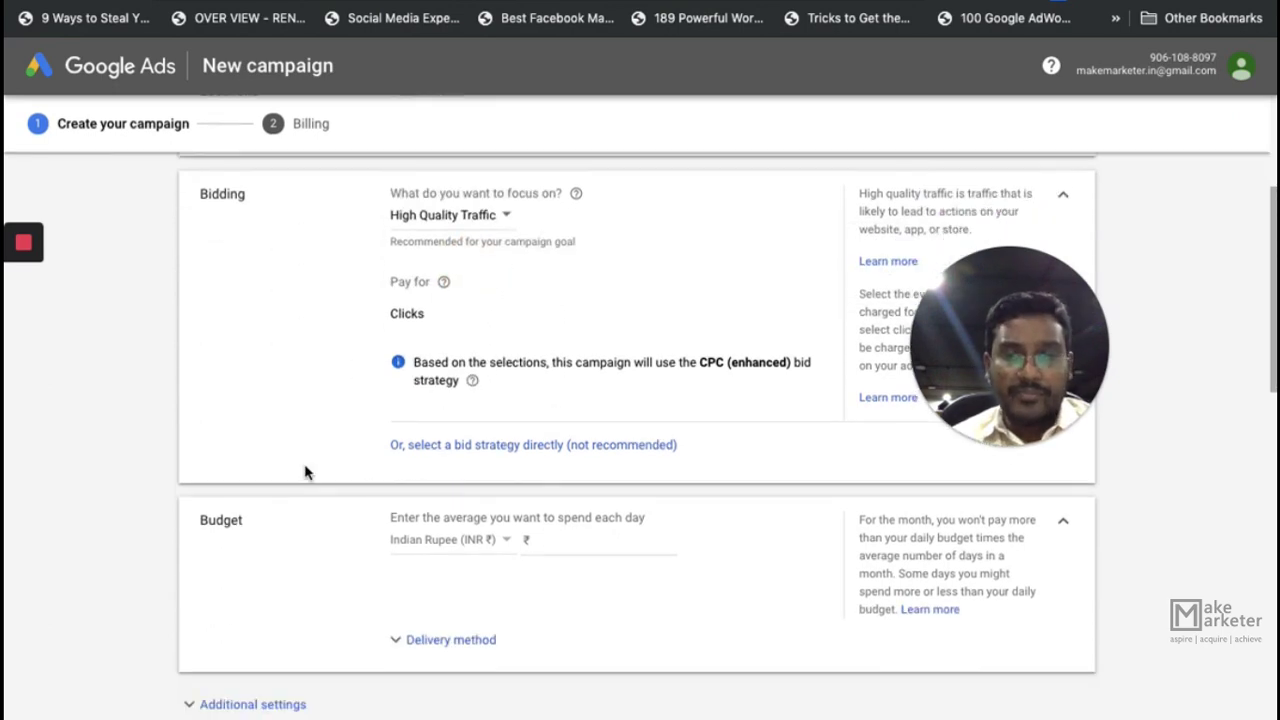
{"action": "scroll", "coordinate": [320, 471], "scroll_direction": "down", "scroll_amount": 1}
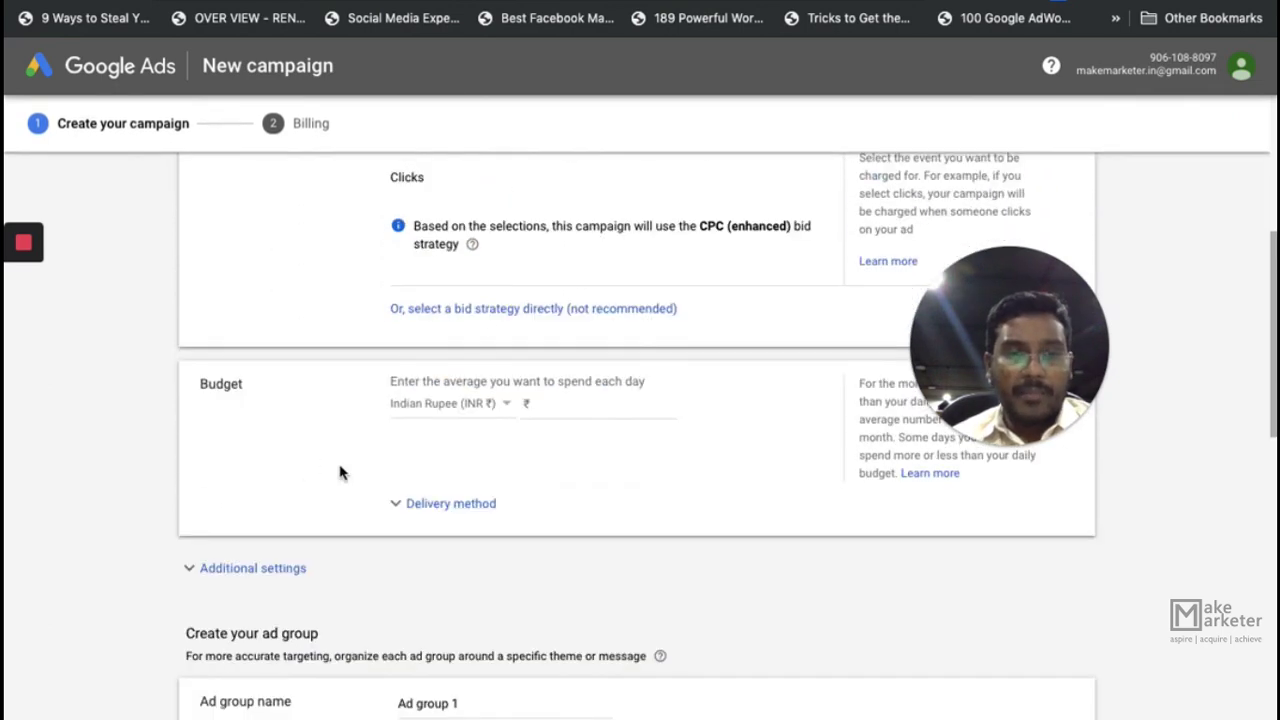
{"action": "left_click", "coordinate": [527, 402]}
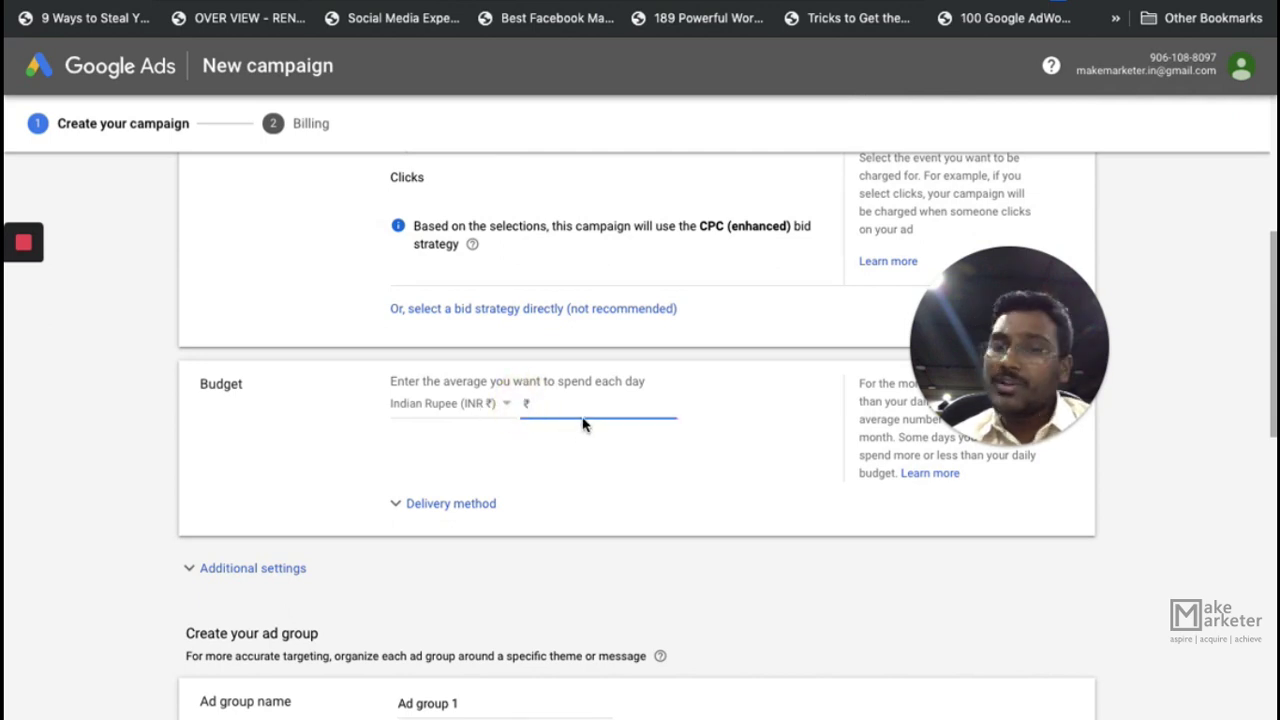
{"action": "type", "text": "400"}
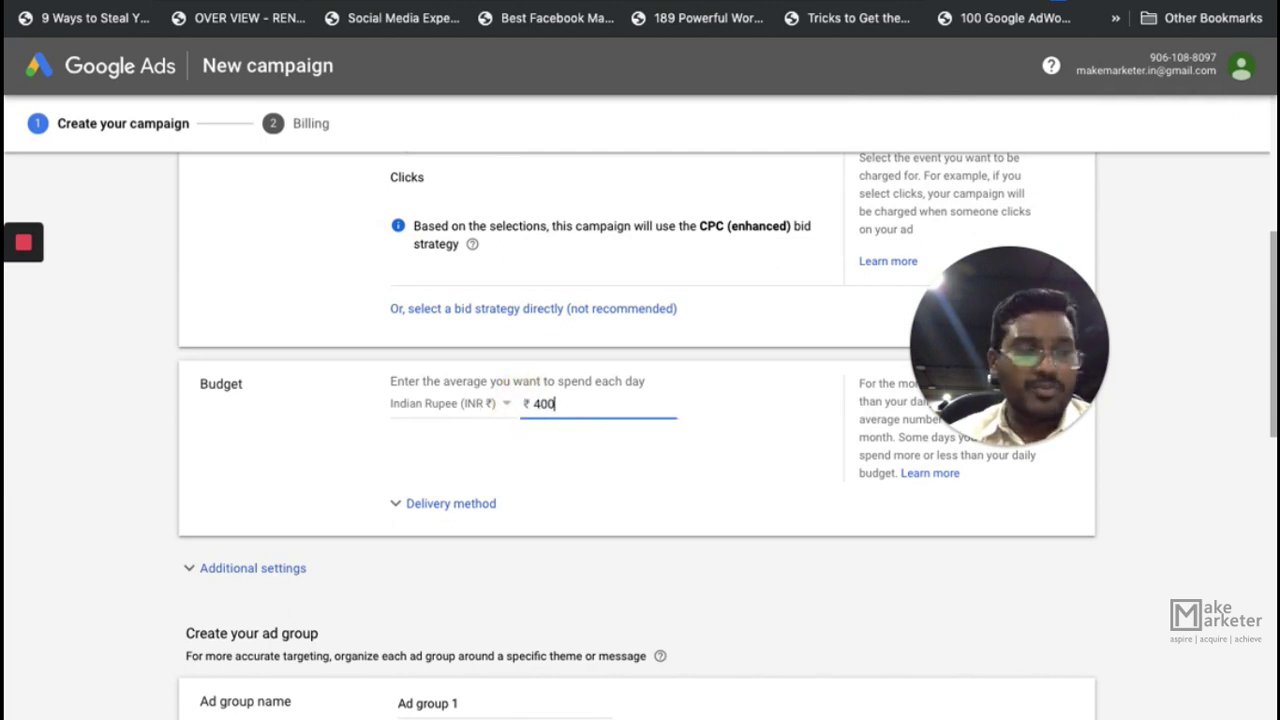
{"action": "left_click", "coordinate": [468, 507]}
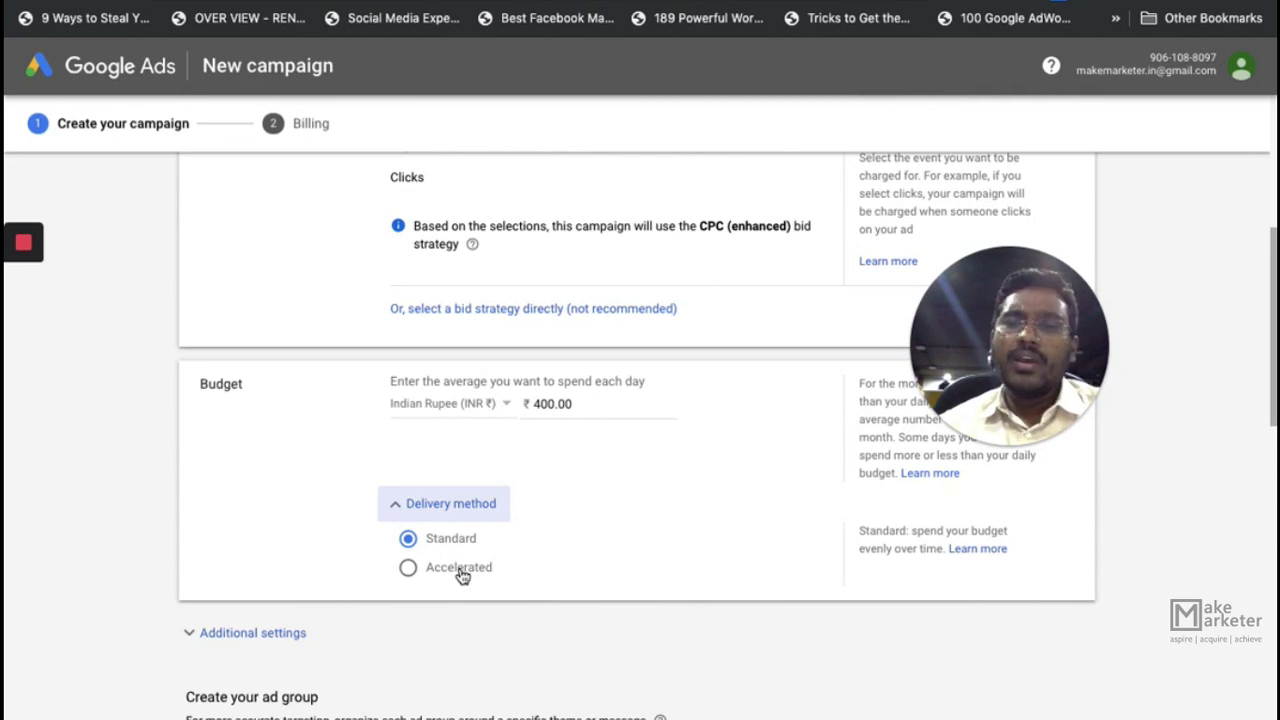
- Expand the additional campaign settings and review the ad schedule, dates and device targeting options
{"action": "scroll", "coordinate": [461, 575], "scroll_direction": "down", "scroll_amount": 3}
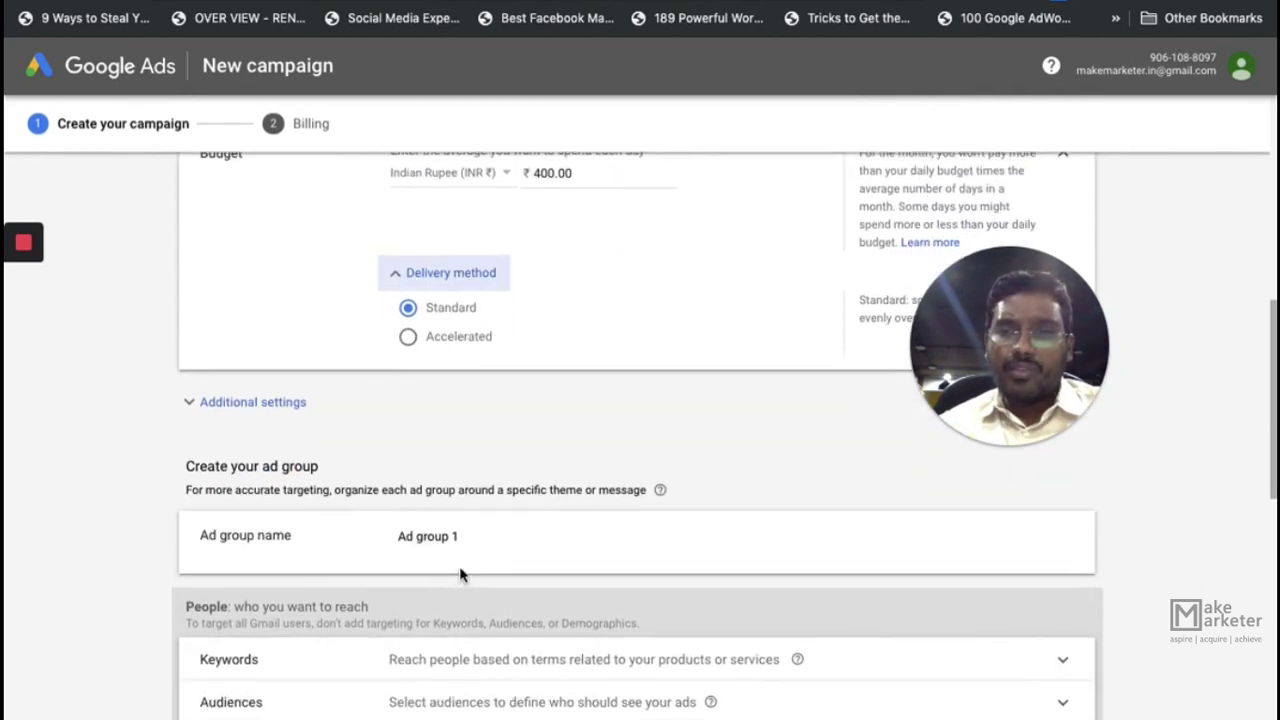
{"action": "scroll", "coordinate": [459, 566], "scroll_direction": "down", "scroll_amount": 1}
{"action": "scroll", "coordinate": [459, 566], "scroll_direction": "up", "scroll_amount": 2}
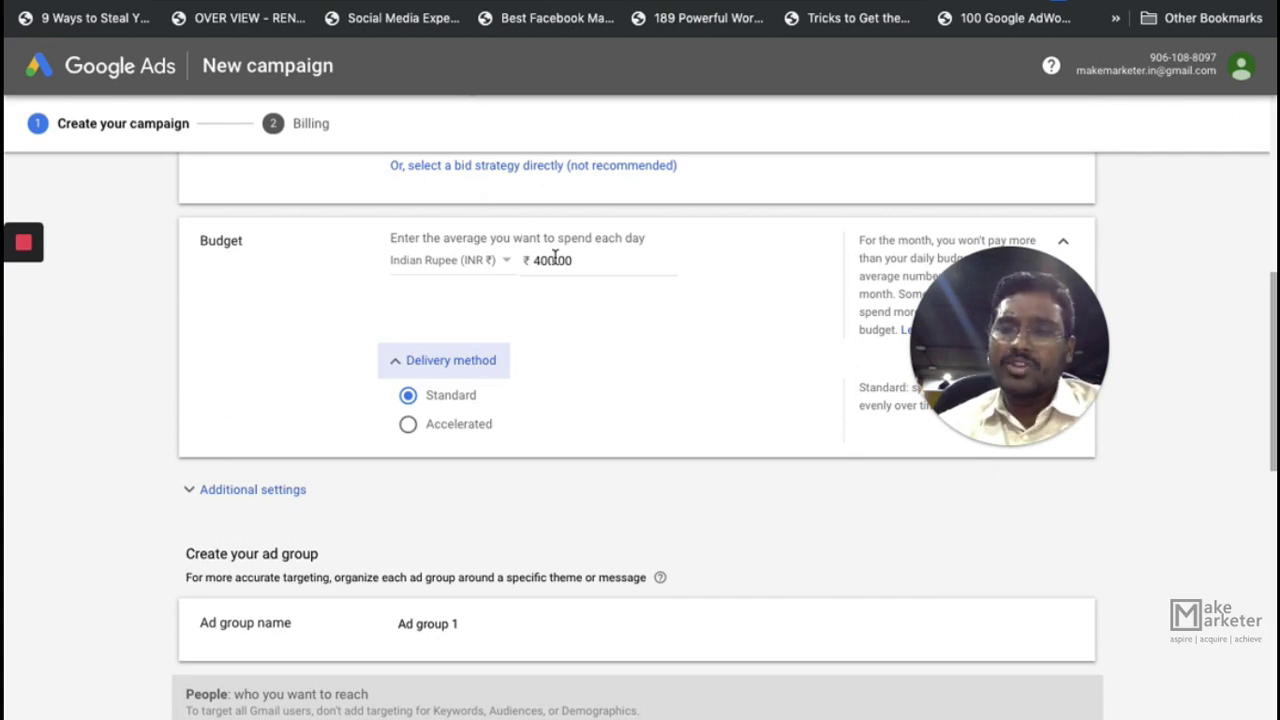
{"action": "scroll", "coordinate": [514, 543], "scroll_direction": "down", "scroll_amount": 1}
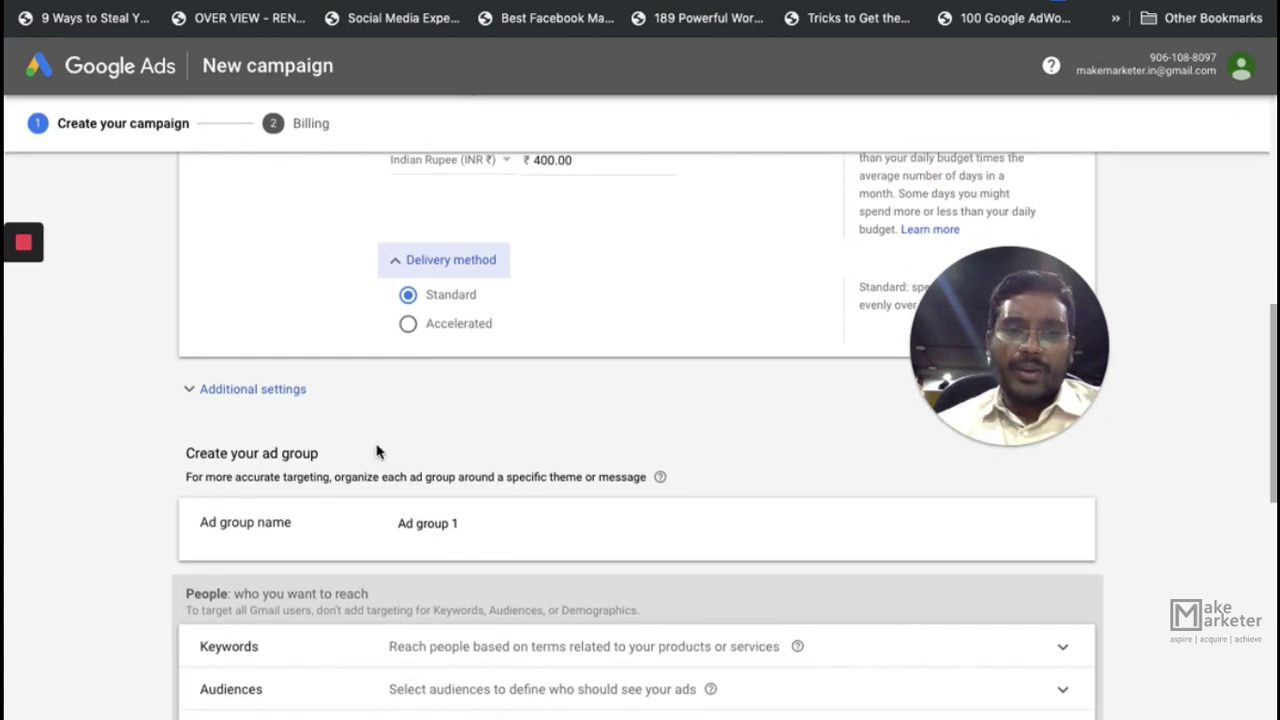
{"action": "left_click", "coordinate": [272, 400]}
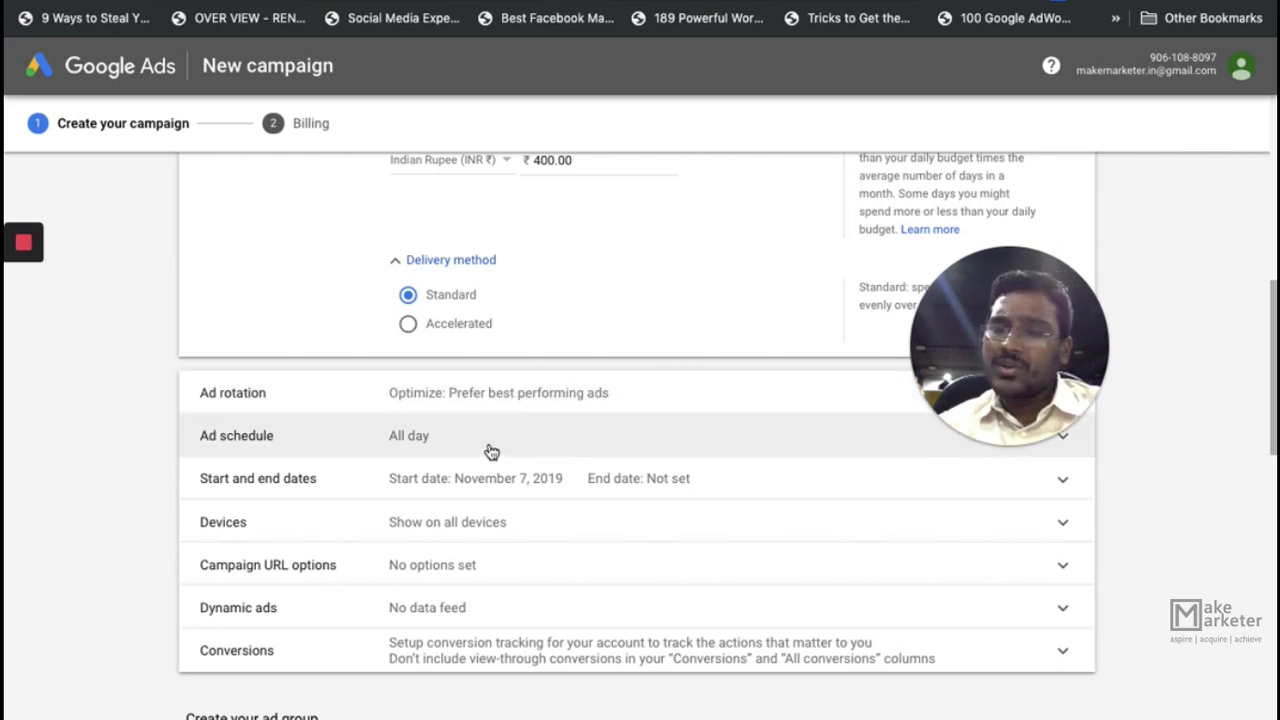
{"action": "scroll", "coordinate": [491, 451], "scroll_direction": "down", "scroll_amount": 1}
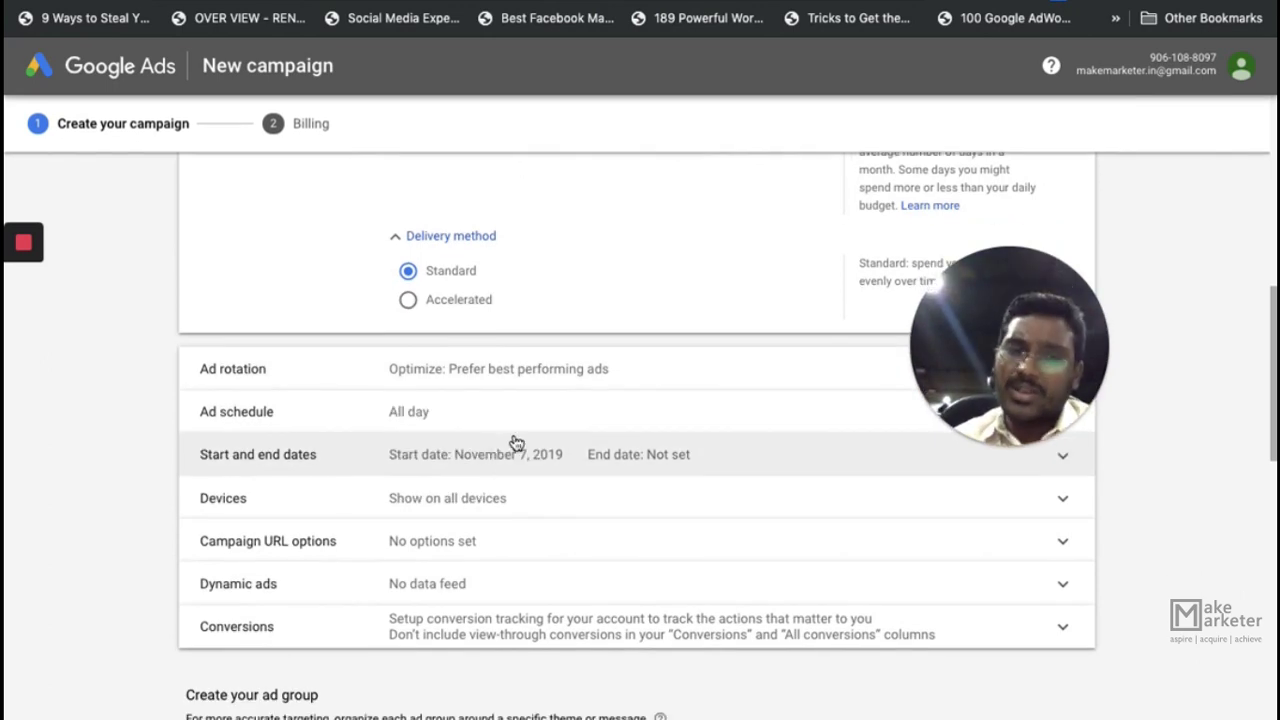
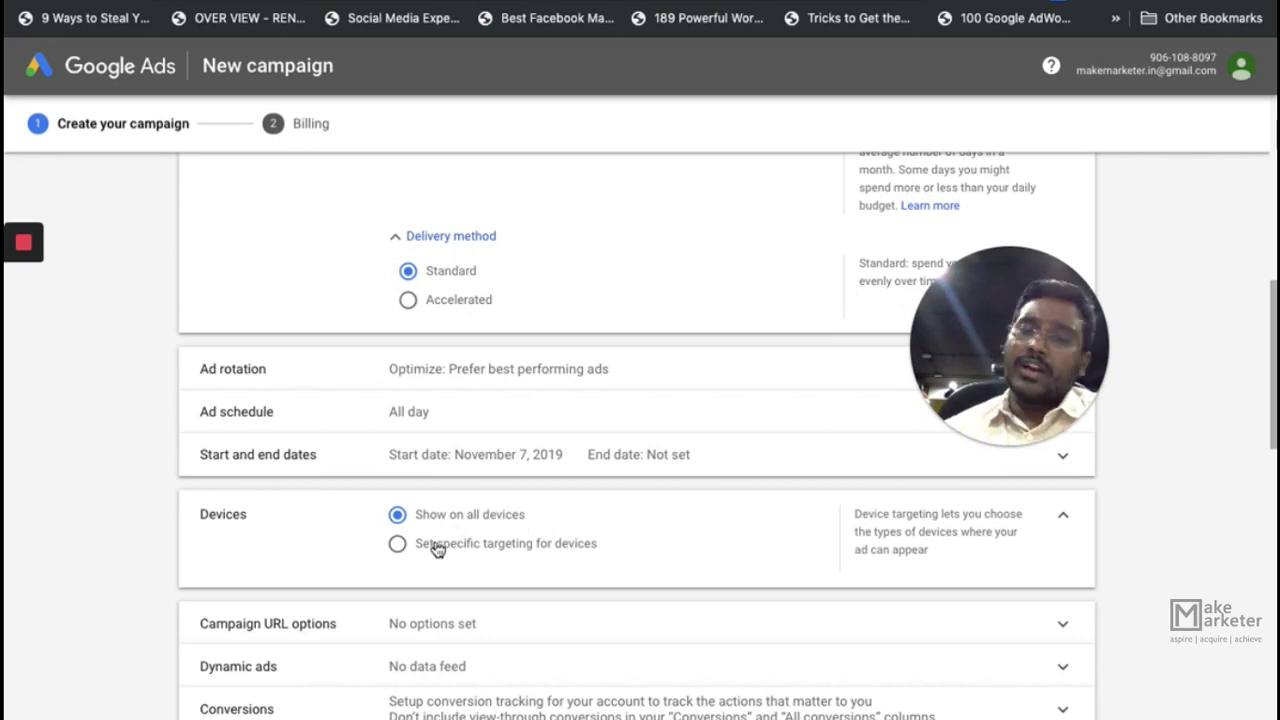
{"action": "scroll", "coordinate": [503, 608], "scroll_direction": "down", "scroll_amount": 1}
{"action": "scroll", "coordinate": [506, 608], "scroll_direction": "down", "scroll_amount": 1}
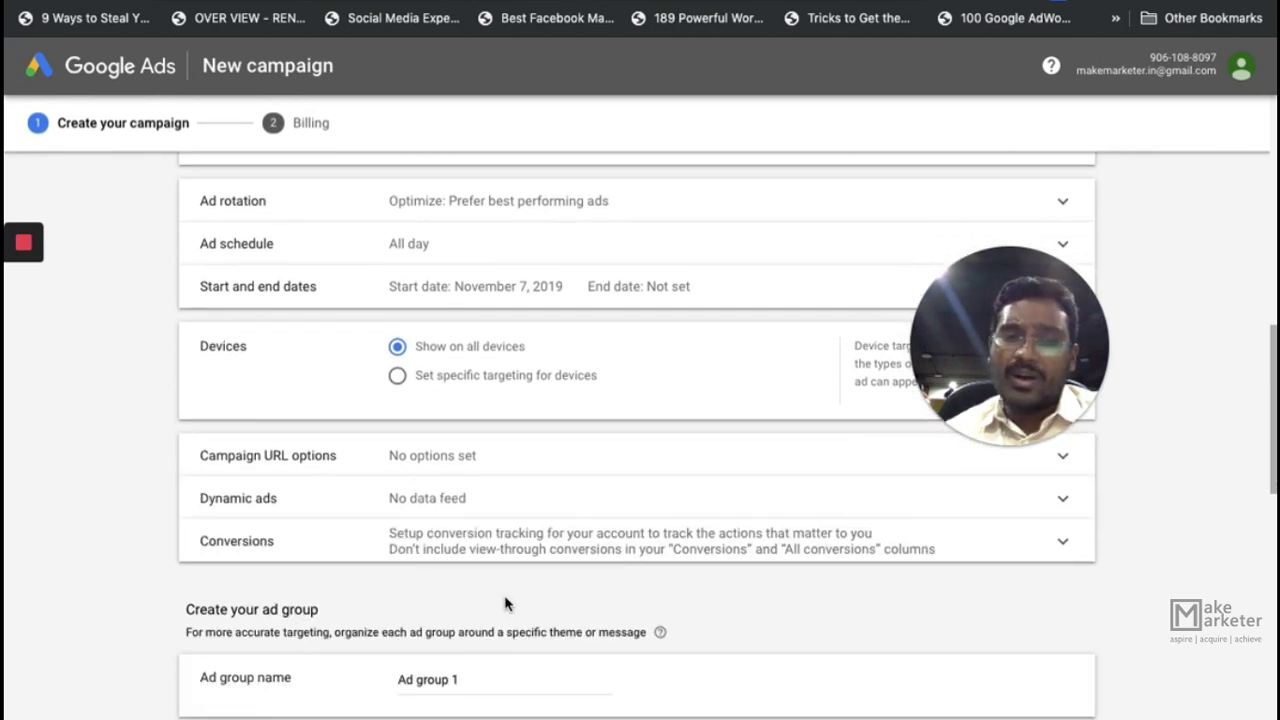
- Examine the campaign URL options and conversion settings, and go on to the ad group section
{"action": "left_click", "coordinate": [451, 466]}
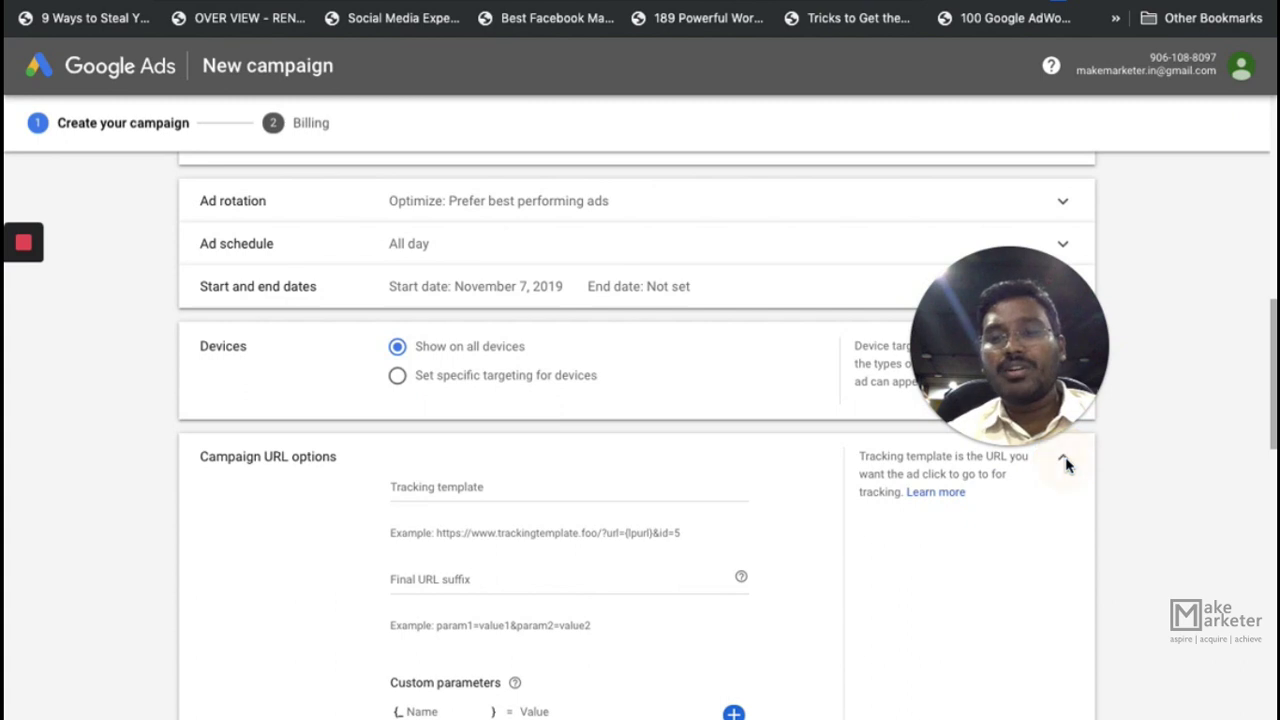
{"action": "scroll", "coordinate": [755, 520], "scroll_direction": "down", "scroll_amount": 3}
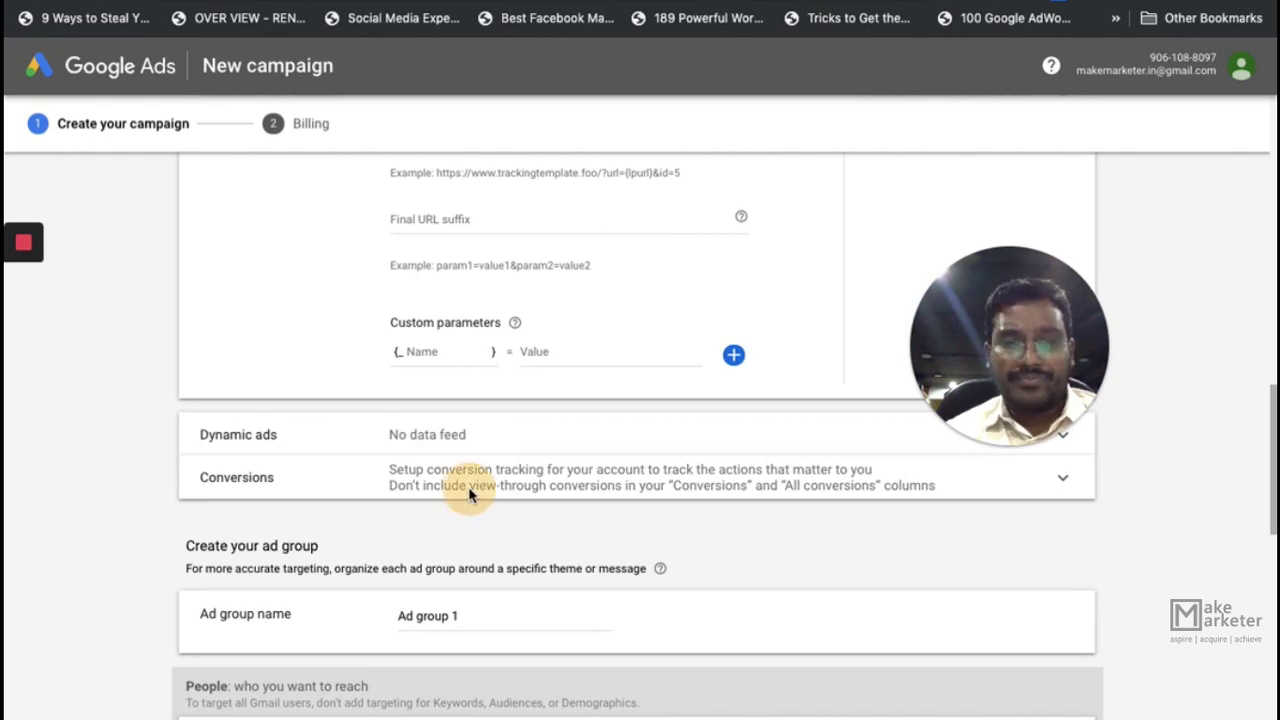
{"action": "left_click", "coordinate": [643, 490]}
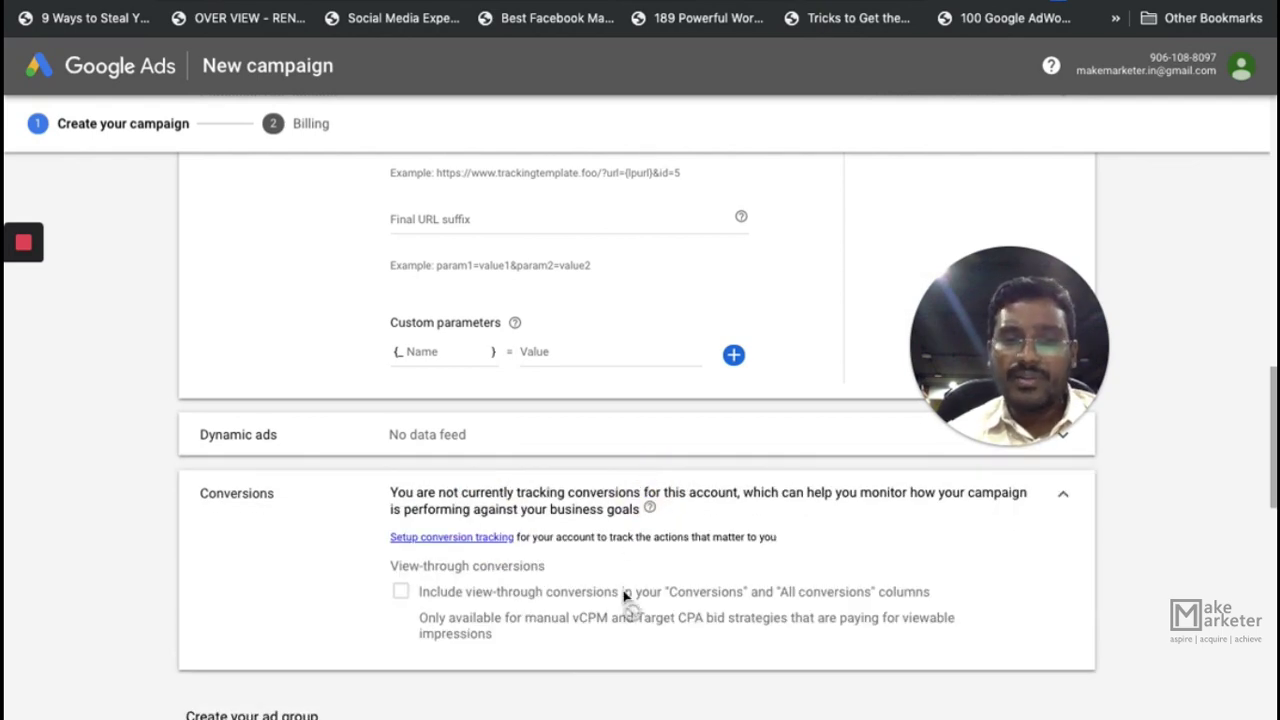
{"action": "scroll", "coordinate": [655, 595], "scroll_direction": "down", "scroll_amount": 4}
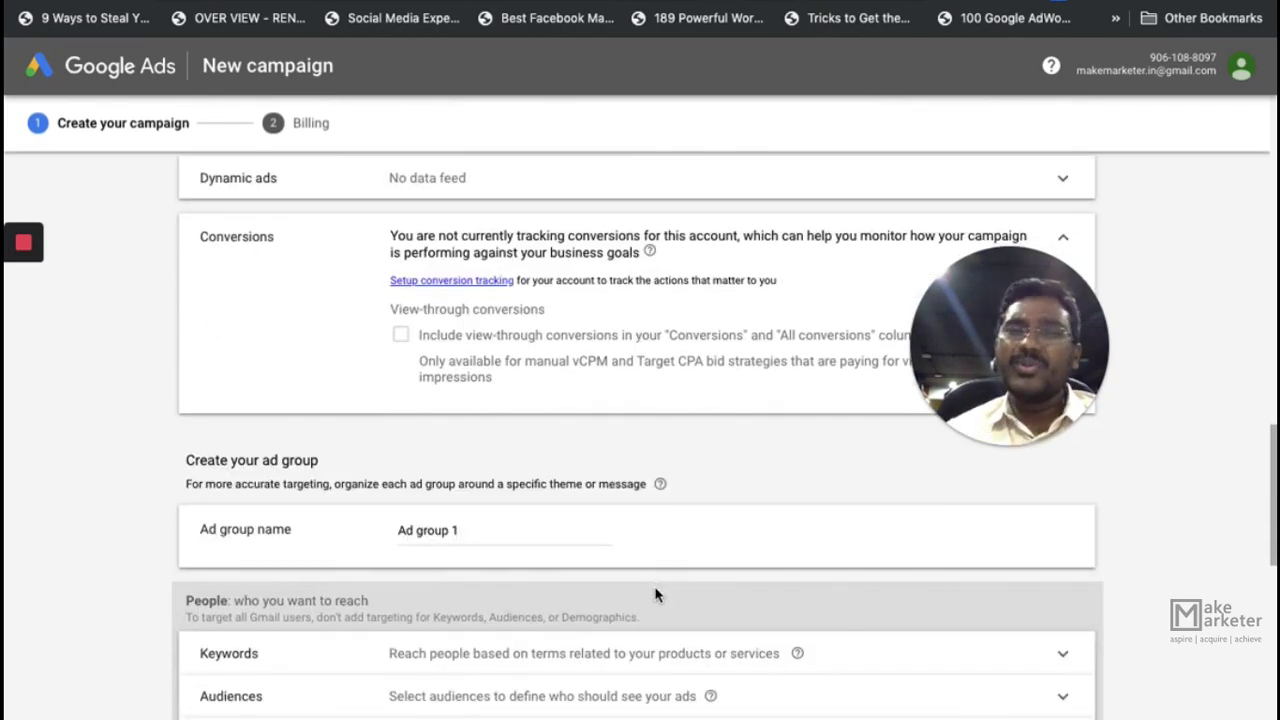
{"action": "scroll", "coordinate": [655, 595], "scroll_direction": "down", "scroll_amount": 2}
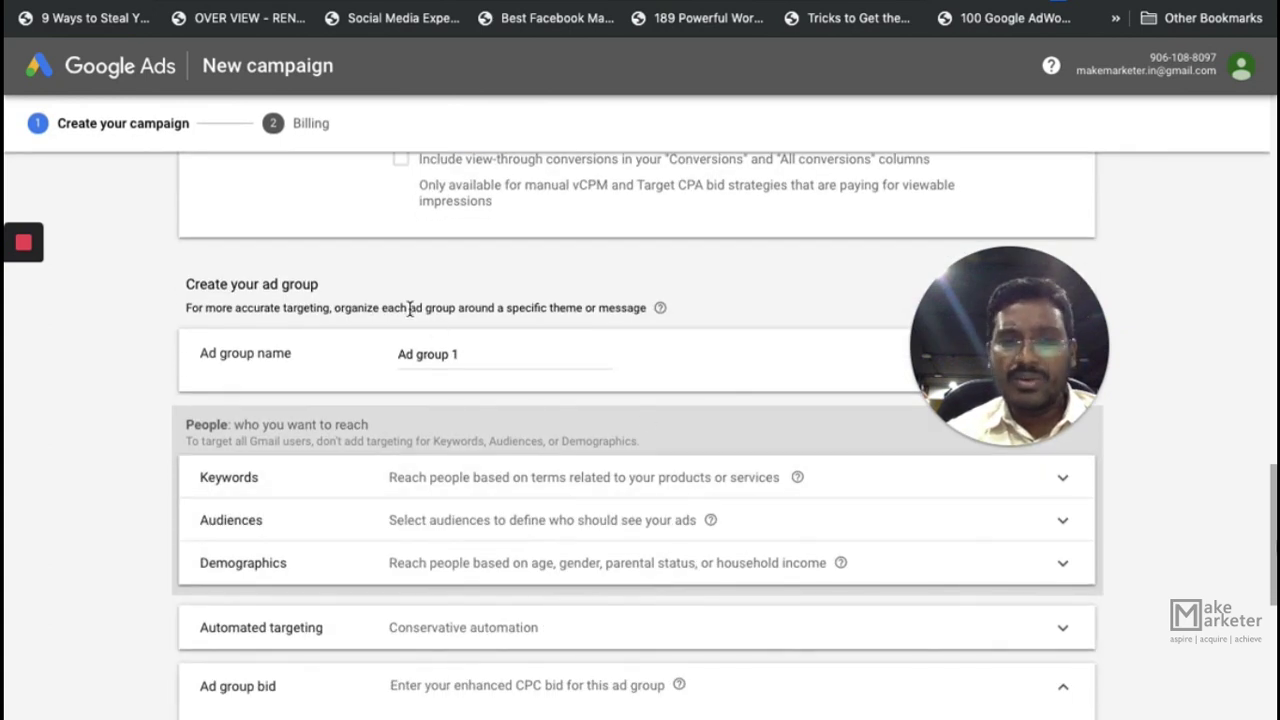
- Name the ad group Gmail
{"action": "triple_click", "coordinate": [466, 351]}
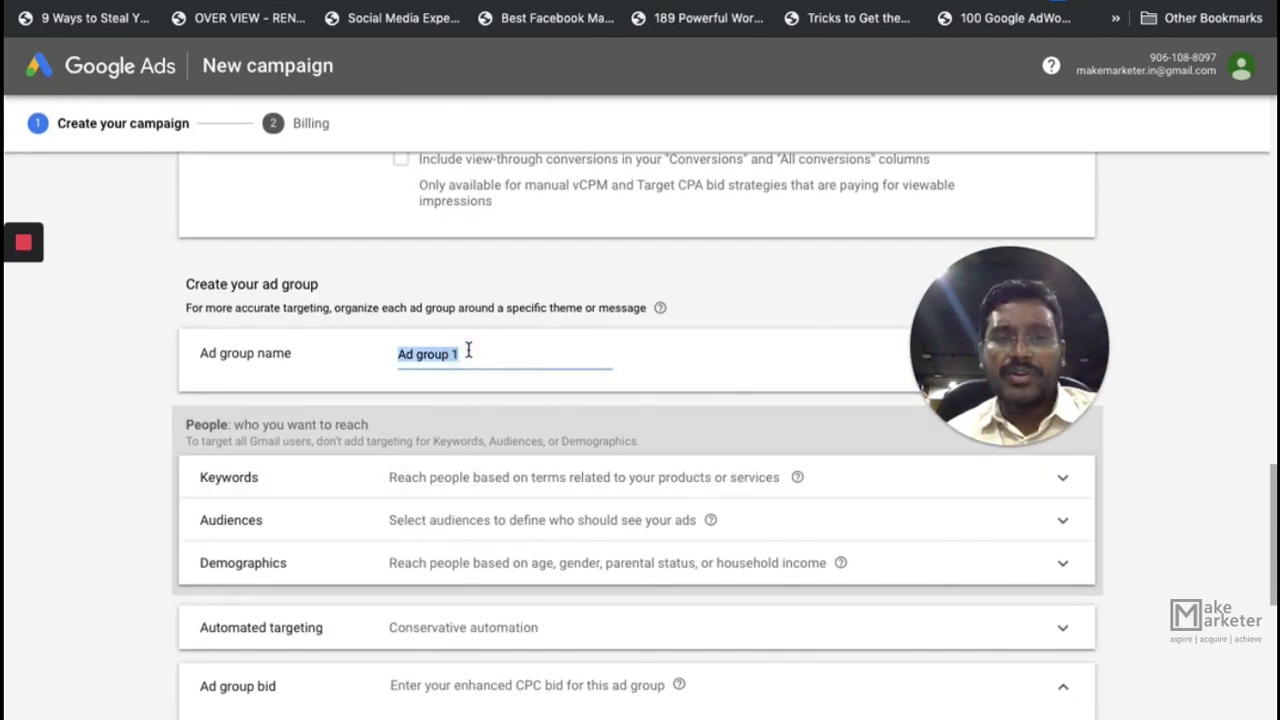
{"action": "type", "text": "Gmail"}
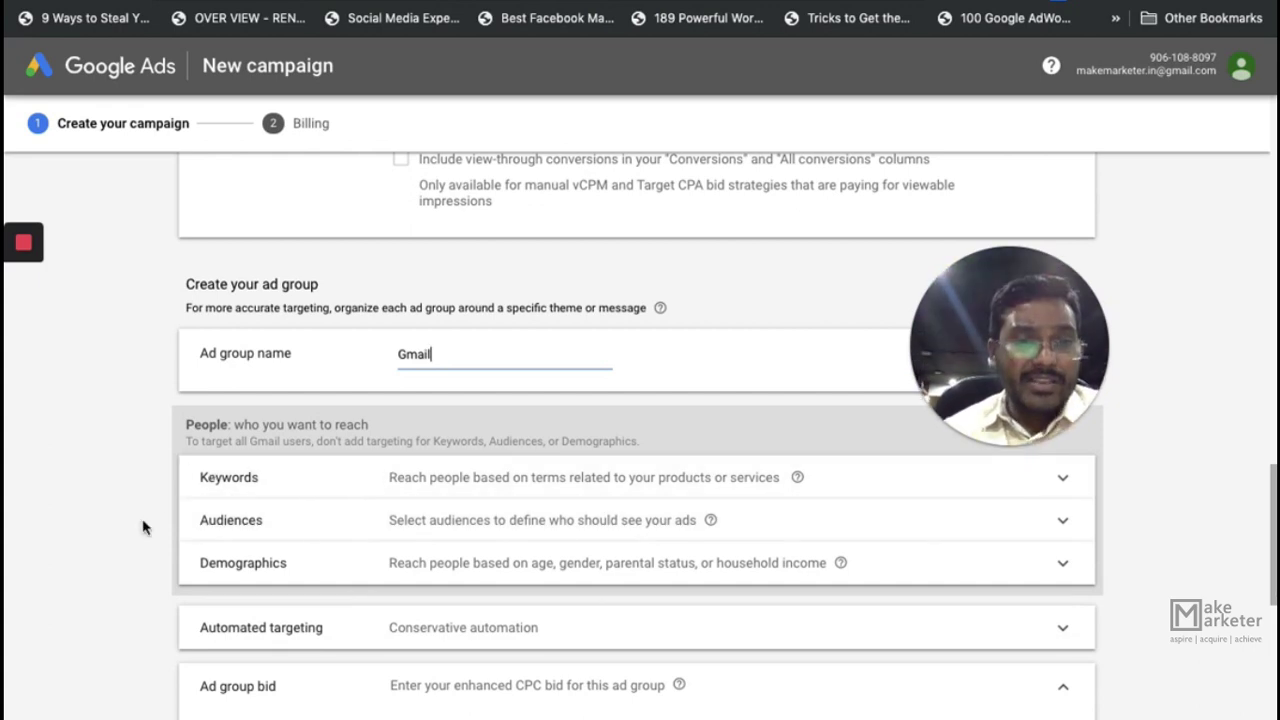
{"action": "key", "text": "ctrl+plus"}
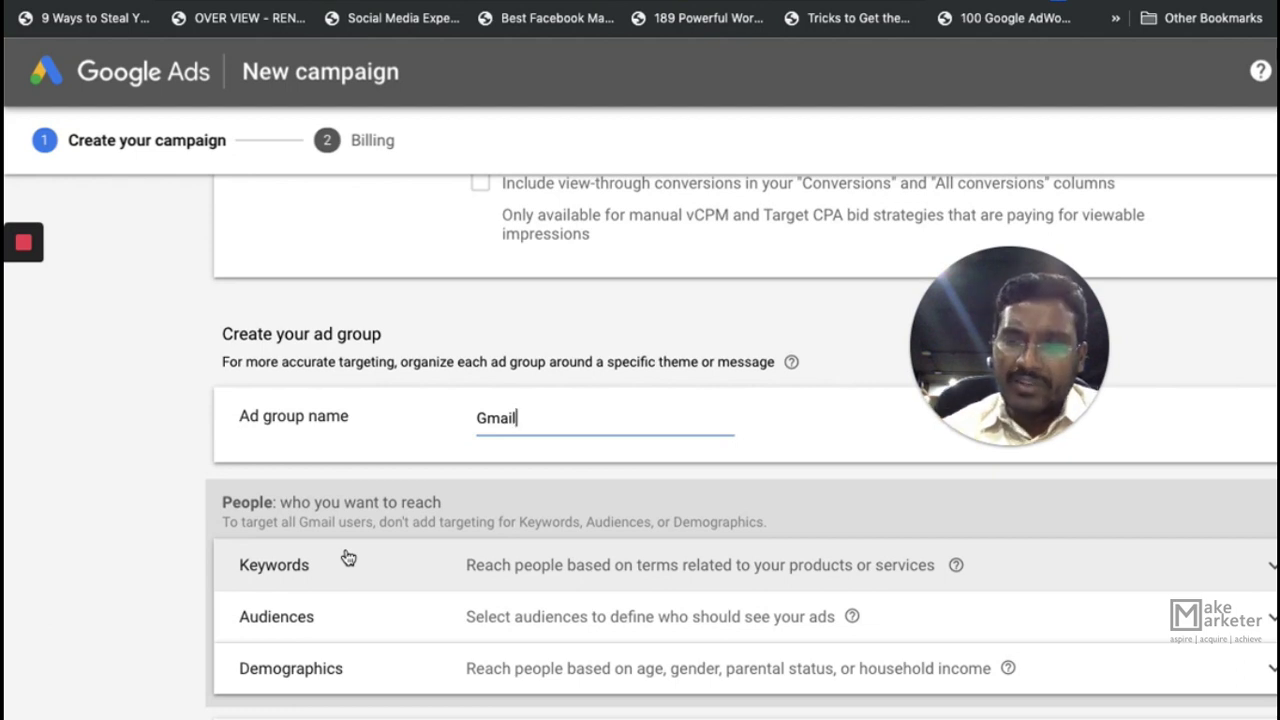
- Try entering digital marketing as a targeted keyword for the ad group, and clear the keyword list again
{"action": "scroll", "coordinate": [320, 597], "scroll_direction": "down", "scroll_amount": 1}
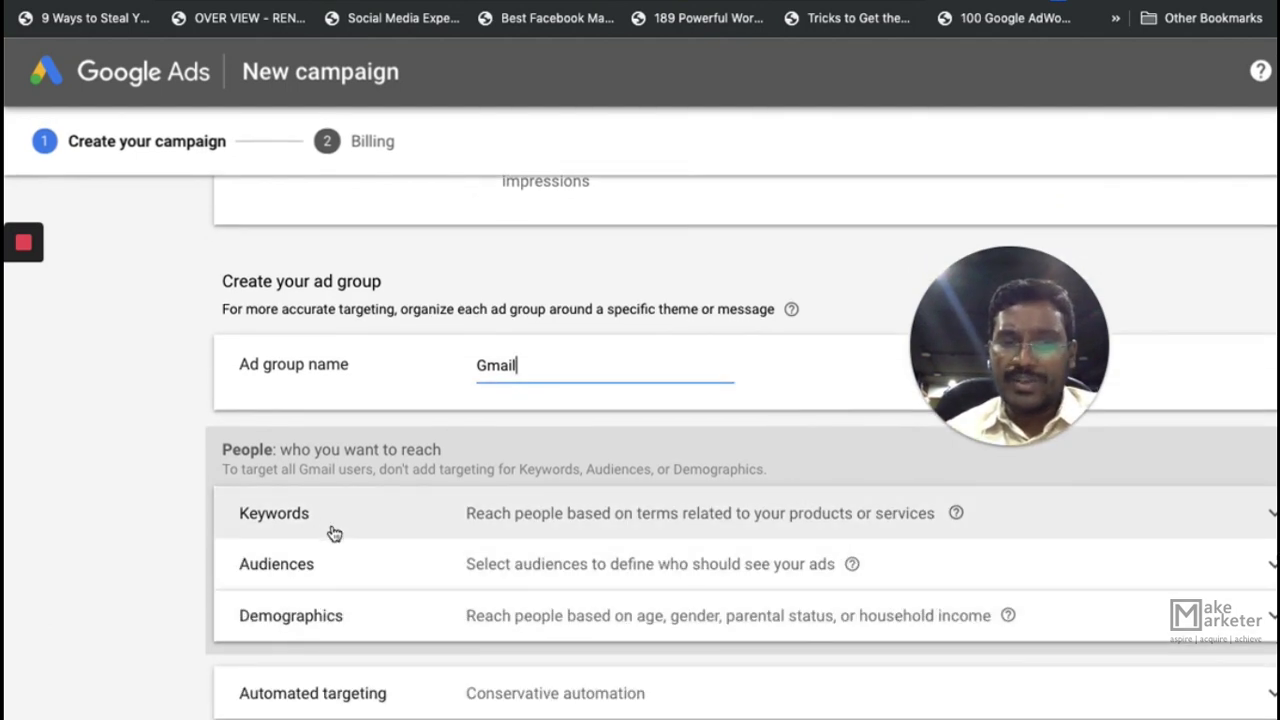
{"action": "left_click", "coordinate": [409, 526]}
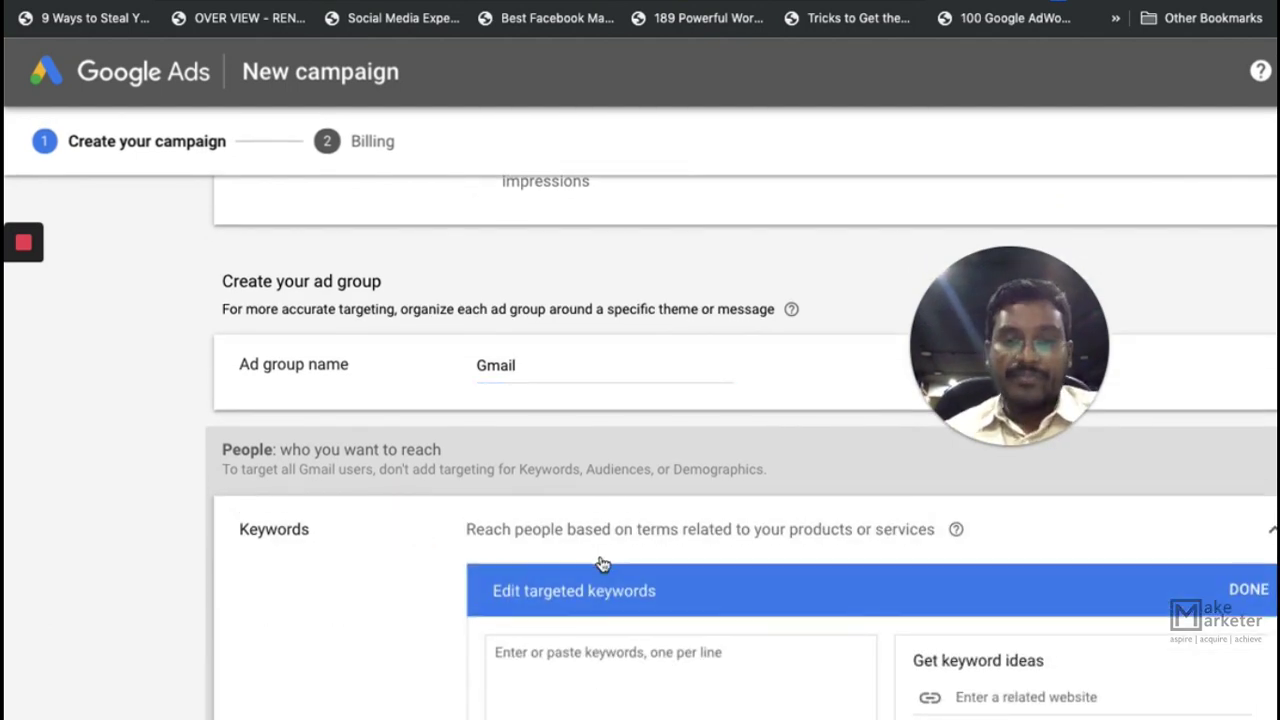
{"action": "scroll", "coordinate": [603, 563], "scroll_direction": "down", "scroll_amount": 3}
{"action": "left_click", "coordinate": [643, 543]}
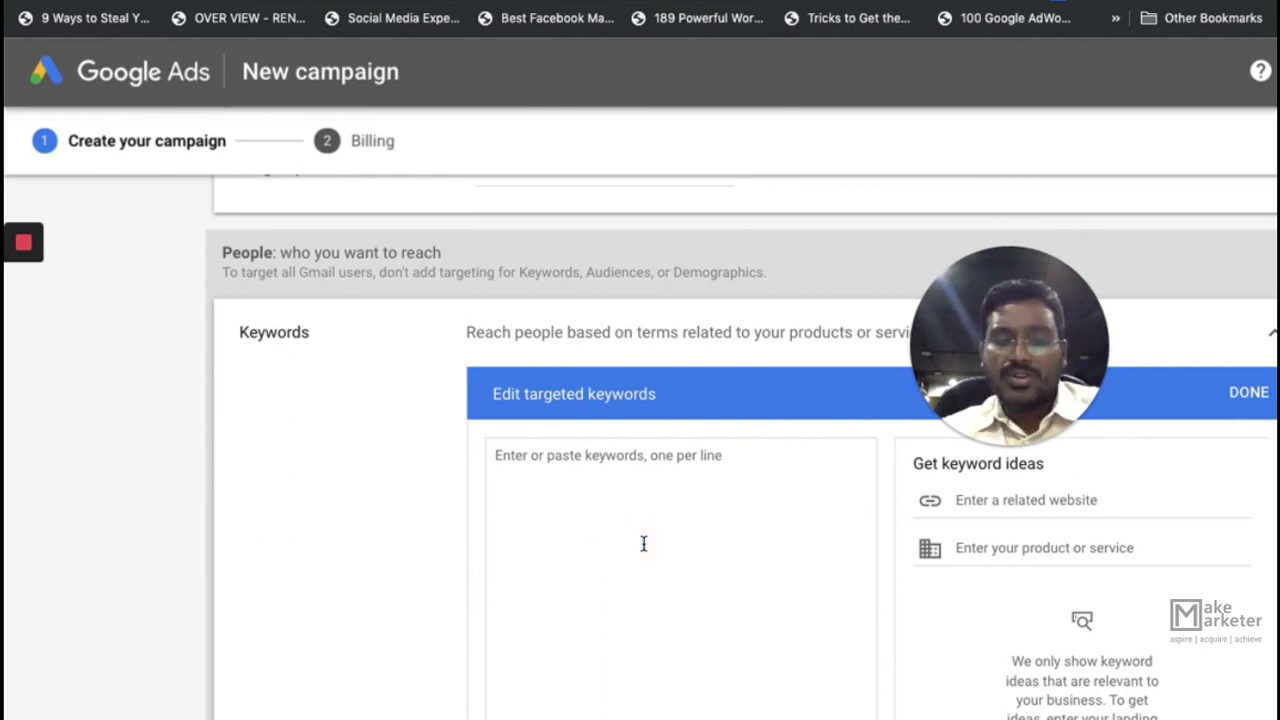
{"action": "type", "text": "digital"}
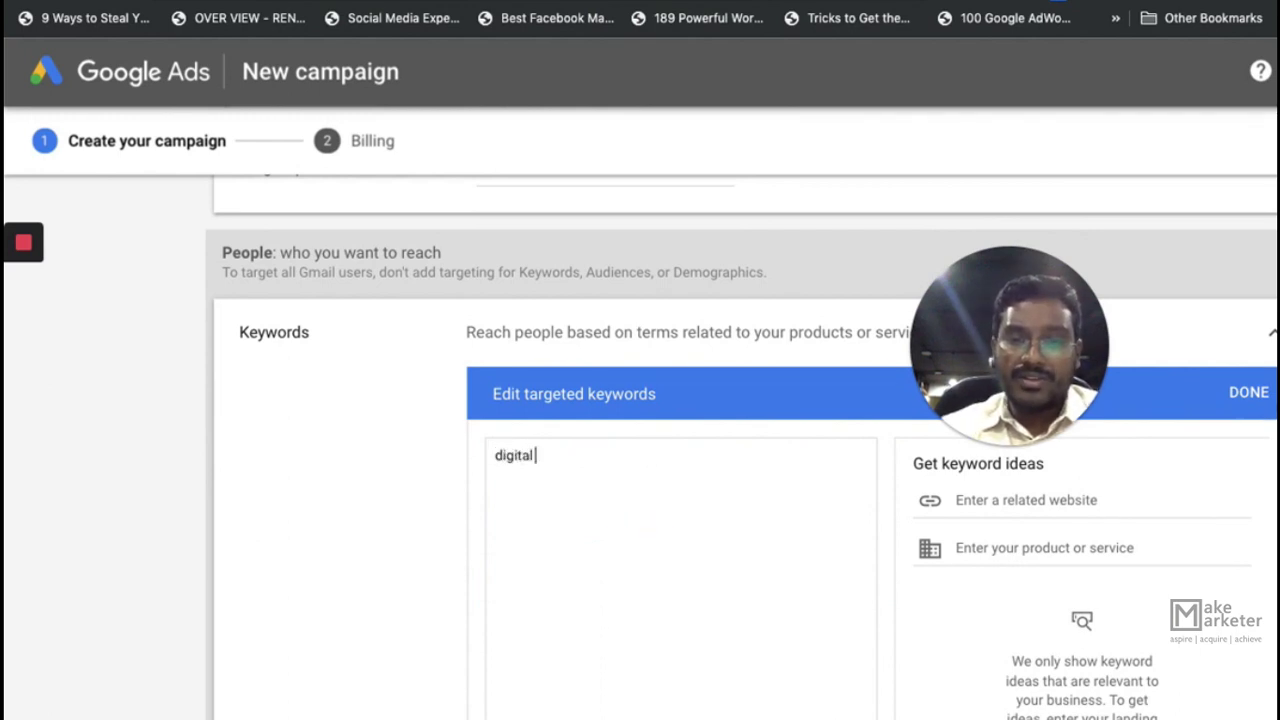
{"action": "type", "text": " marketing"}
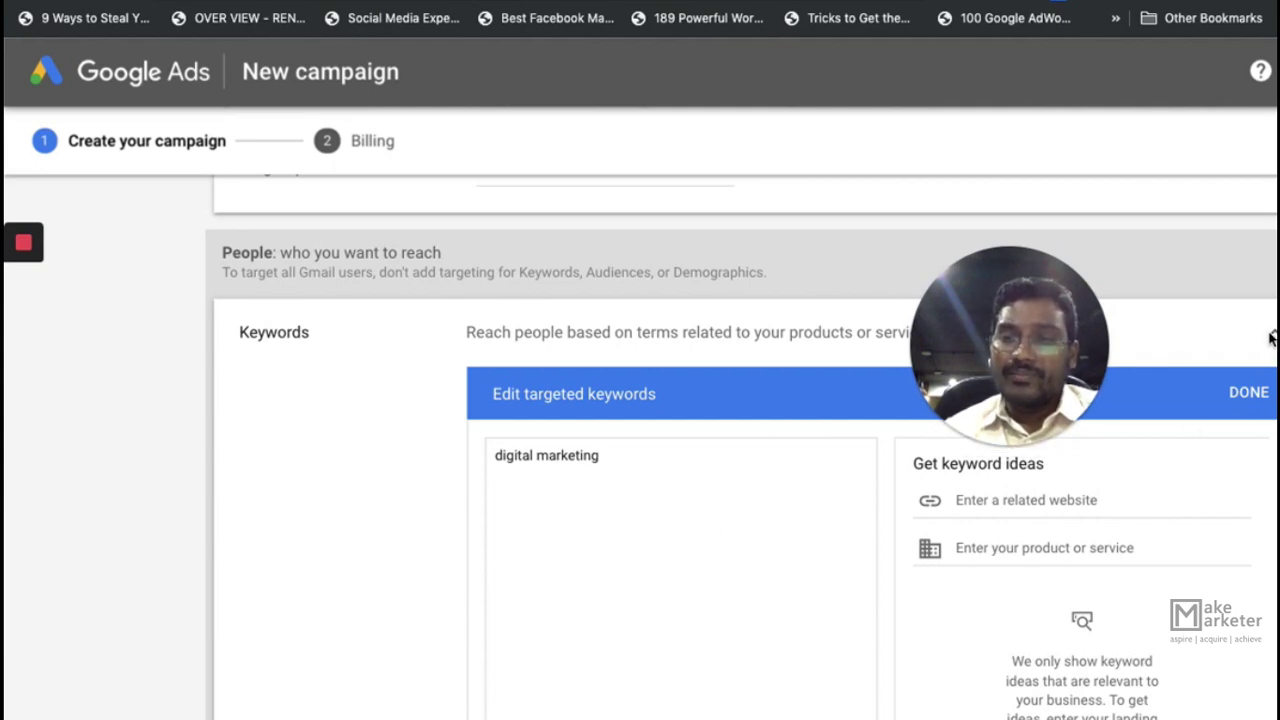
{"action": "key", "text": "ctrl+a"}
{"action": "key", "text": "BackSpace"}
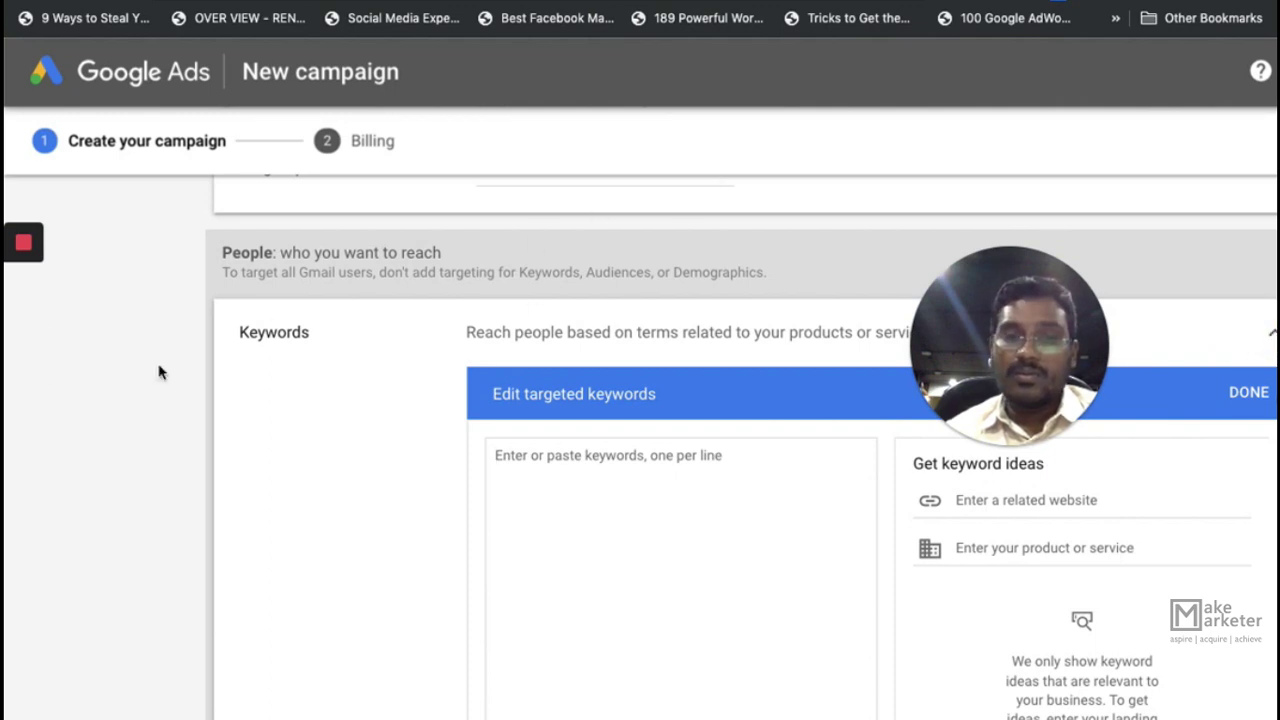
{"action": "right_click", "coordinate": [82, 425]}
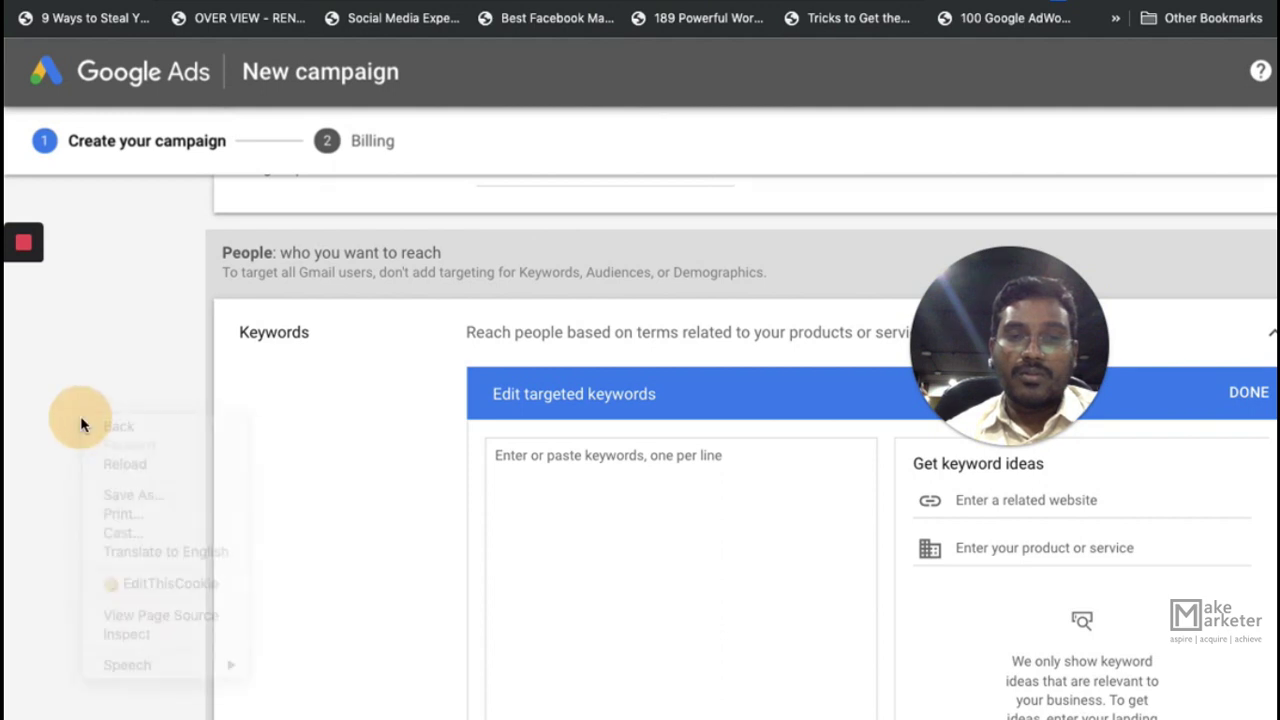
{"action": "key", "text": "Escape"}
{"action": "mouse_move", "coordinate": [27, 250]}
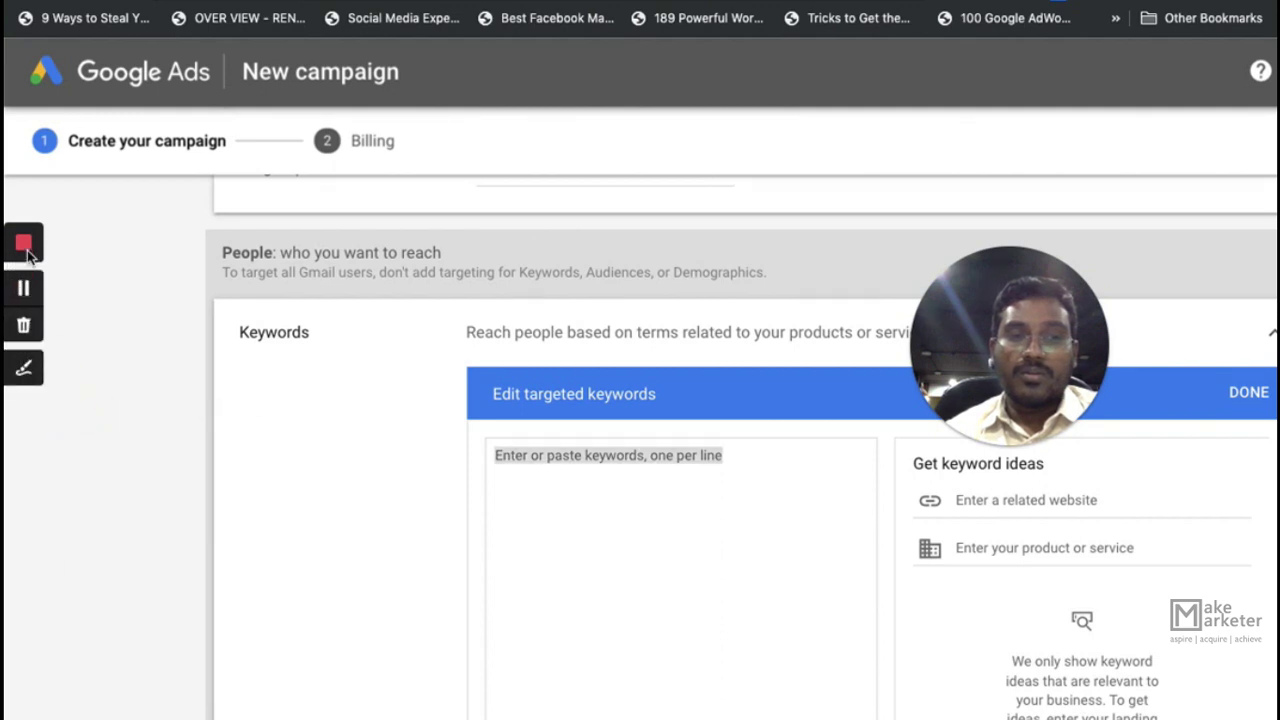
{"action": "left_click", "coordinate": [27, 290]}
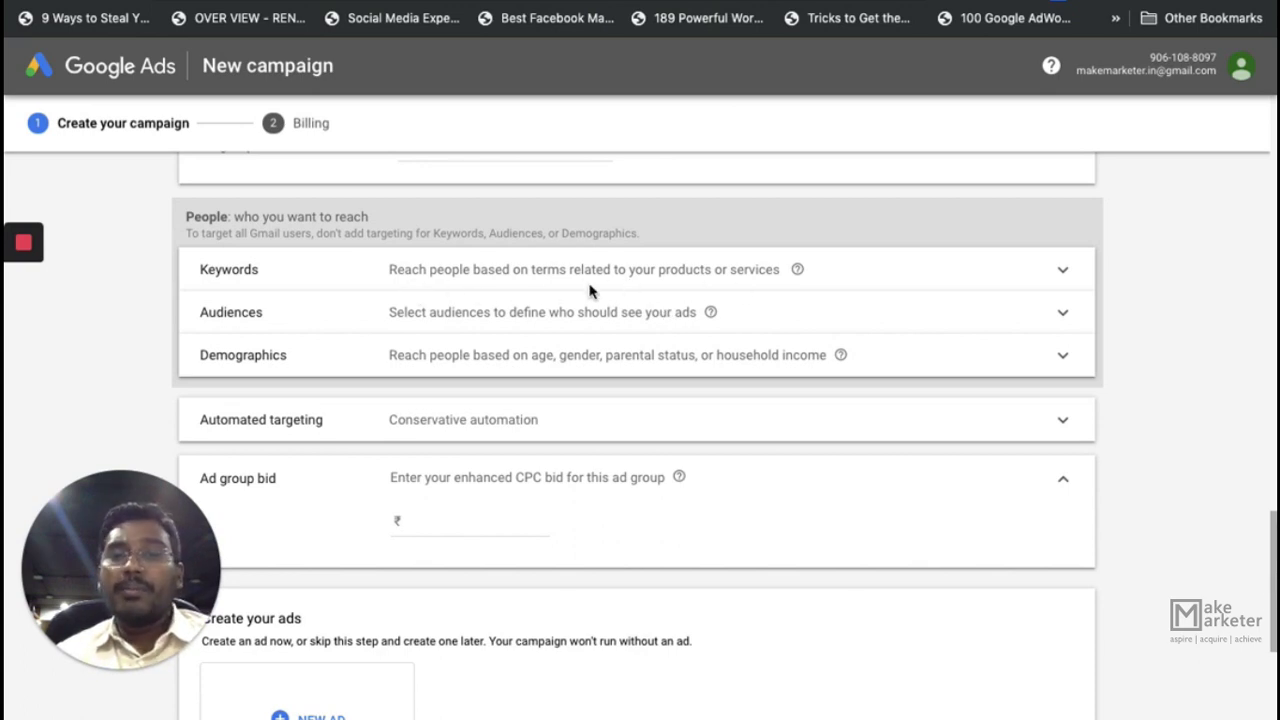
- Read the keyword targeting explanation, and browse the audiences for what people are actively researching or planning
{"action": "left_click", "coordinate": [798, 271]}
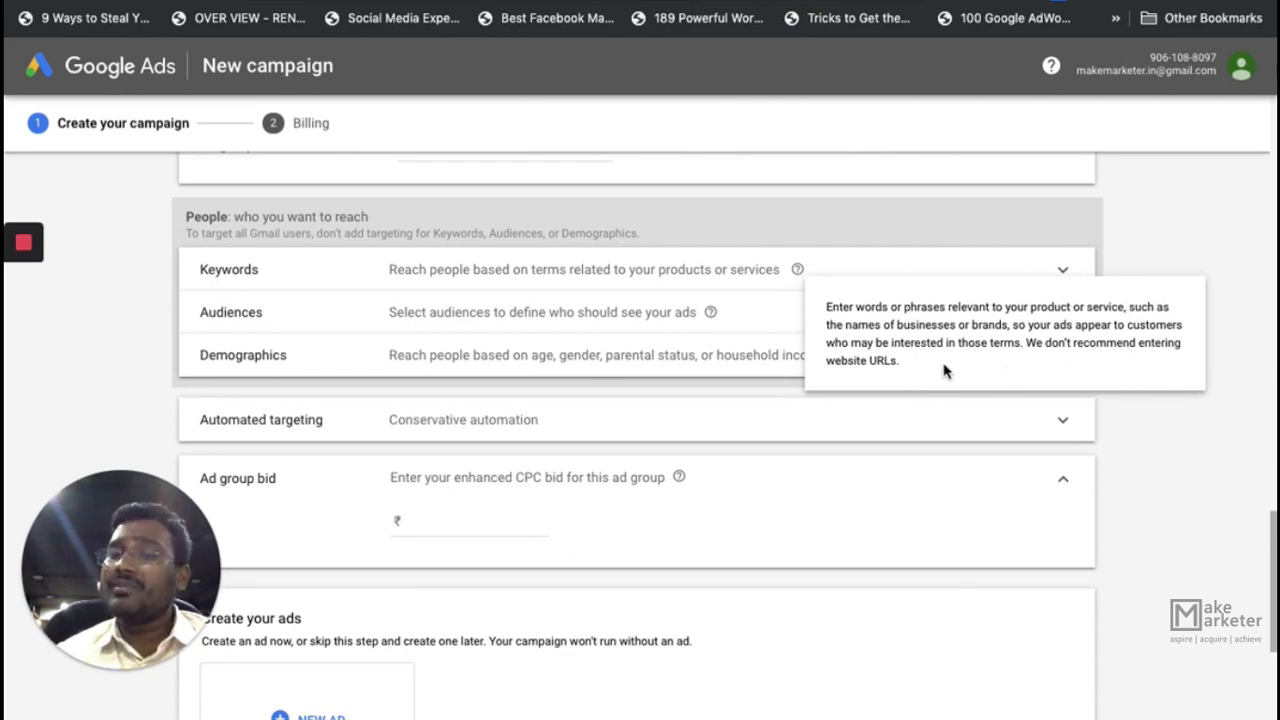
{"action": "left_click", "coordinate": [1150, 413]}
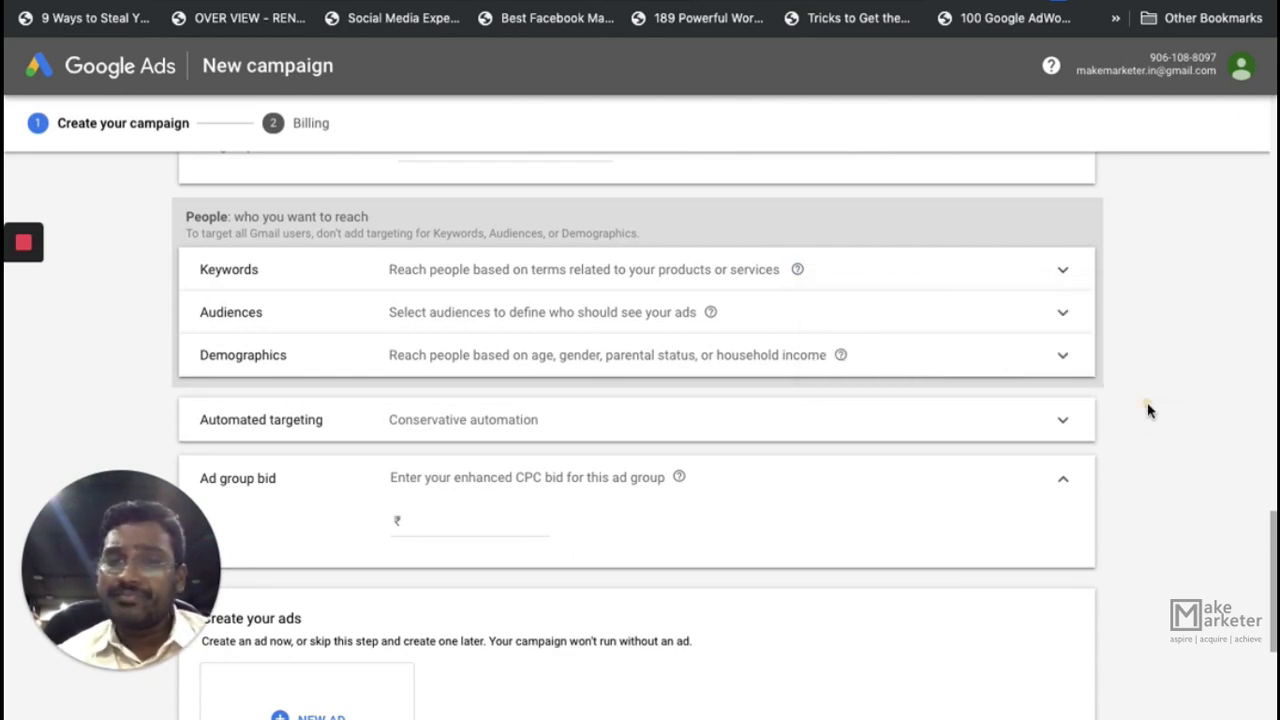
{"action": "left_click", "coordinate": [636, 318]}
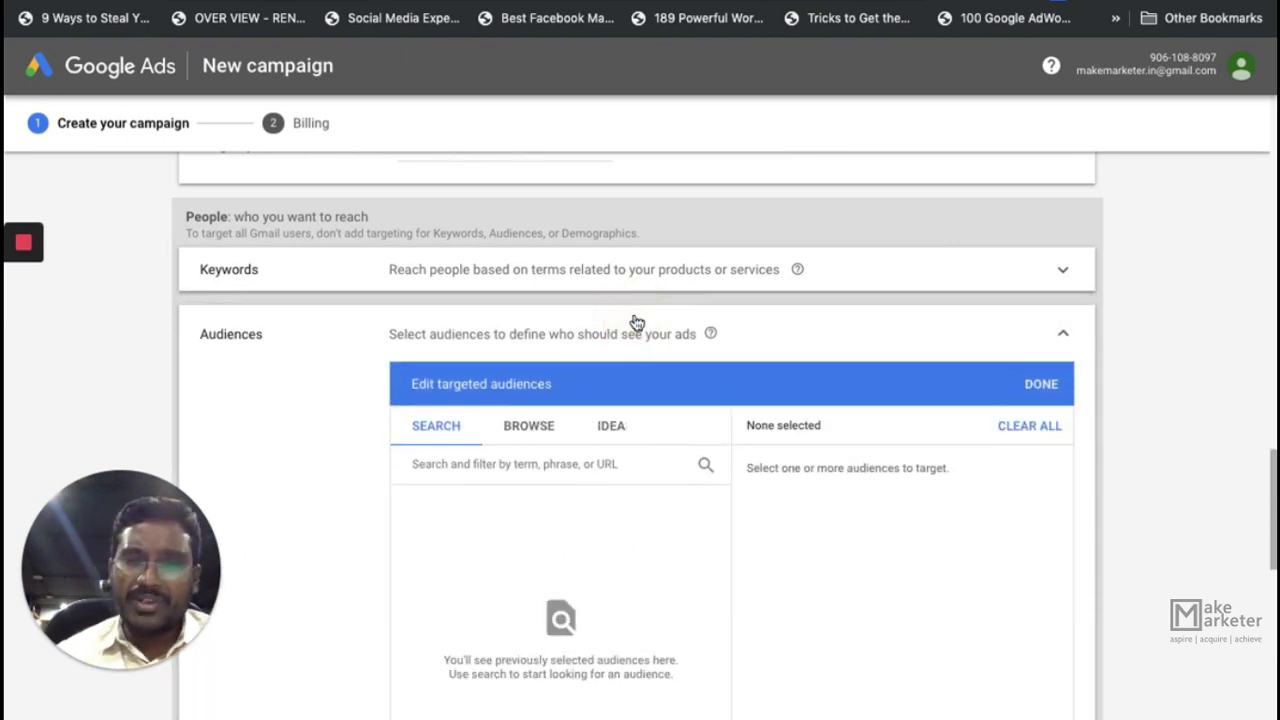
{"action": "scroll", "coordinate": [551, 515], "scroll_direction": "down", "scroll_amount": 2}
{"action": "left_click", "coordinate": [527, 311]}
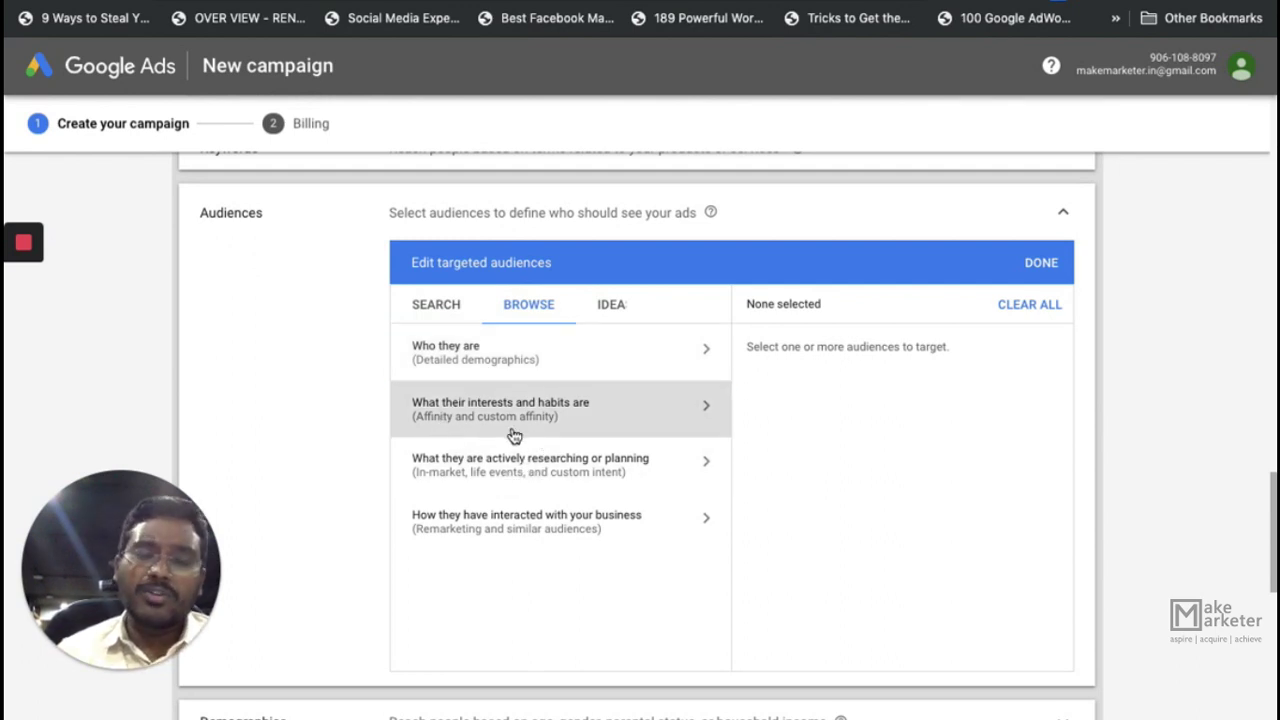
{"action": "left_click", "coordinate": [466, 482]}
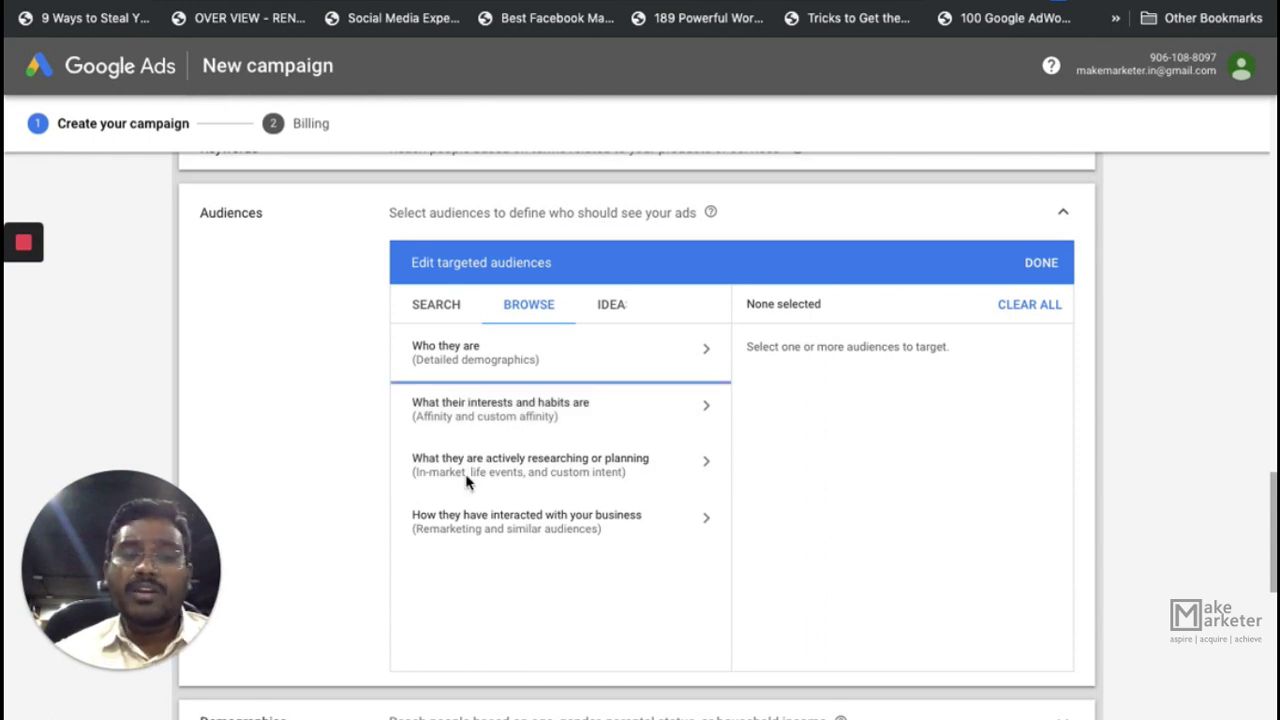
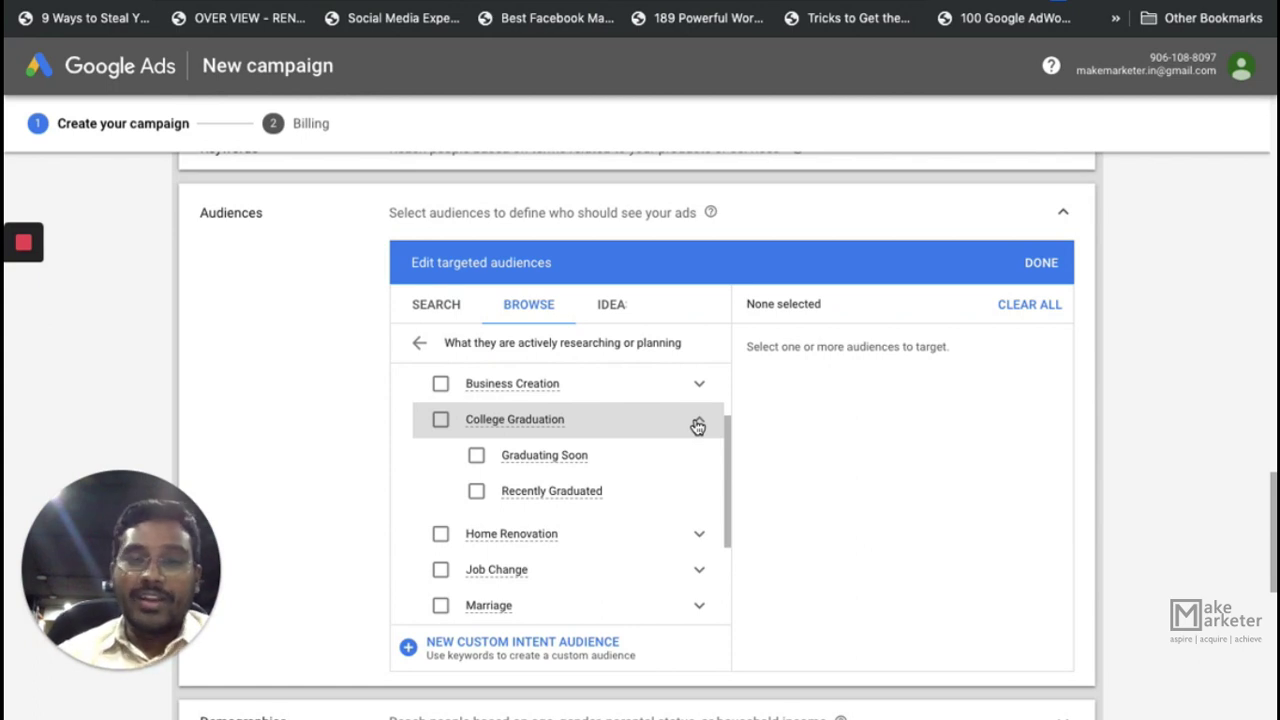
- Try targeting the Recently Graduated audience under College Graduation, and deselect it again
{"action": "left_click", "coordinate": [480, 500]}
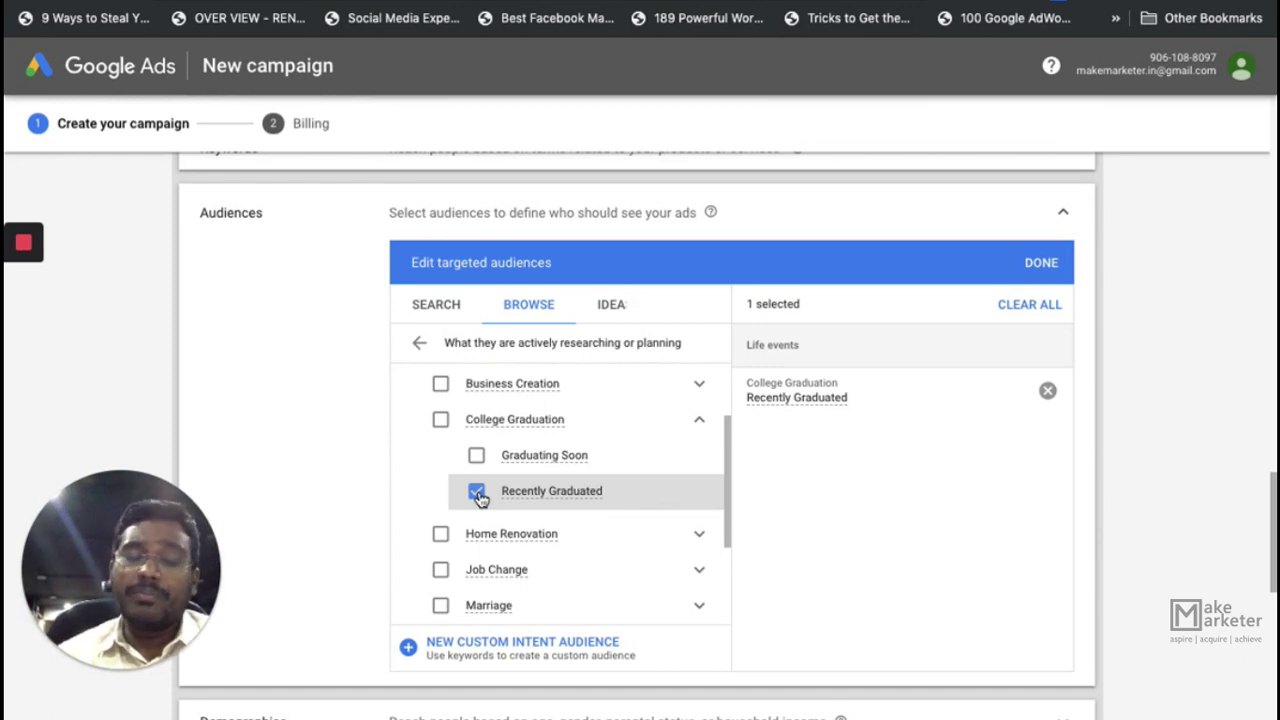
{"action": "left_click", "coordinate": [478, 493]}
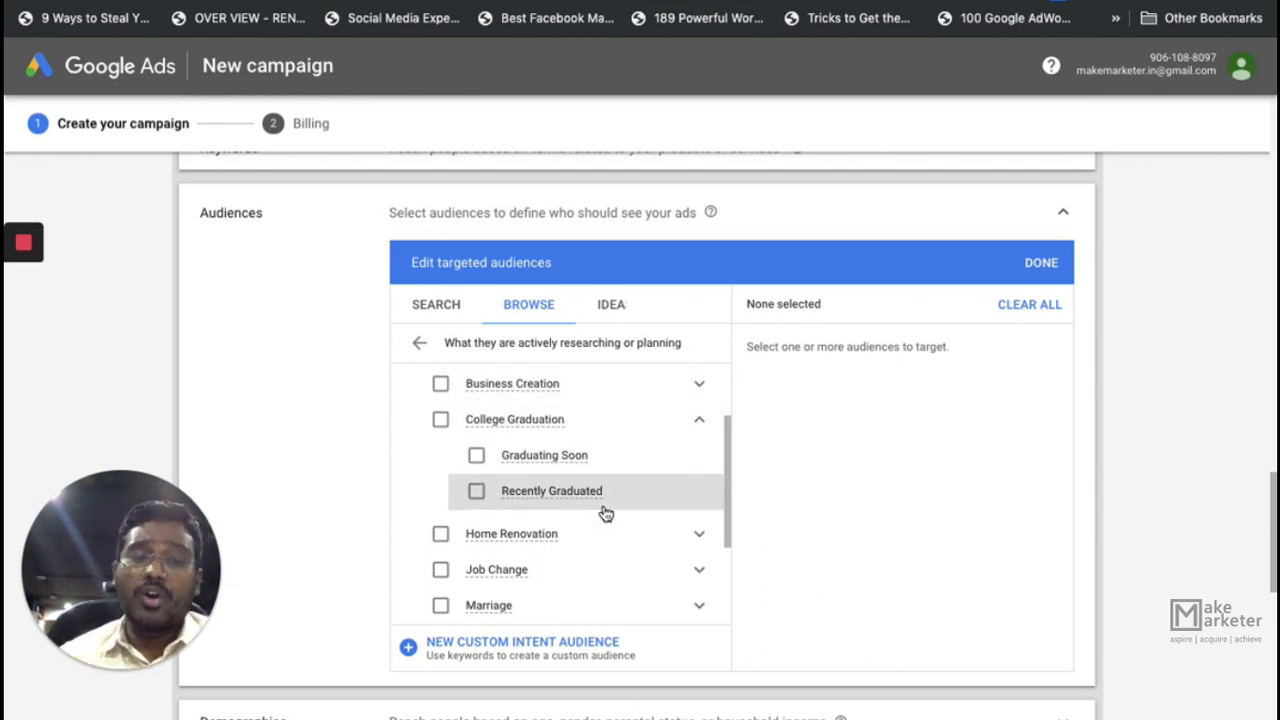
- Examine the audience options within the Business Creation, Home Renovation and Job Change life events, collapsing each group after viewing
{"action": "left_click", "coordinate": [699, 385]}
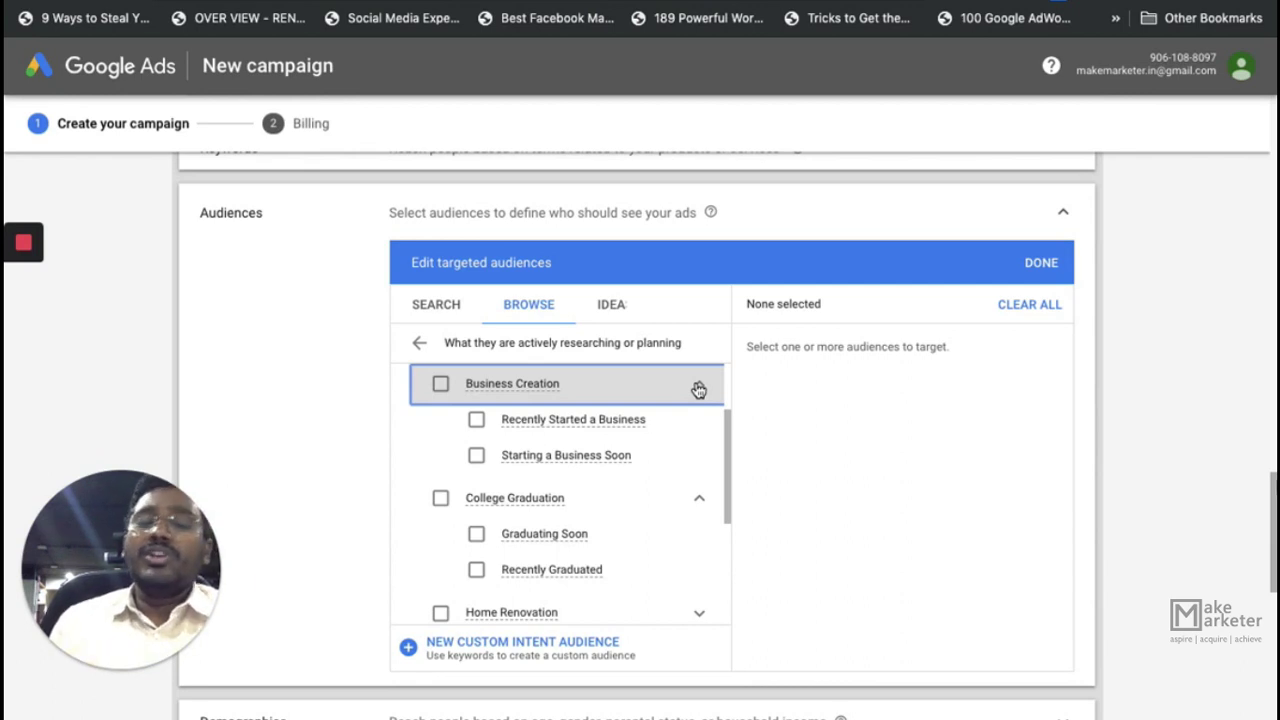
{"action": "left_click", "coordinate": [697, 388]}
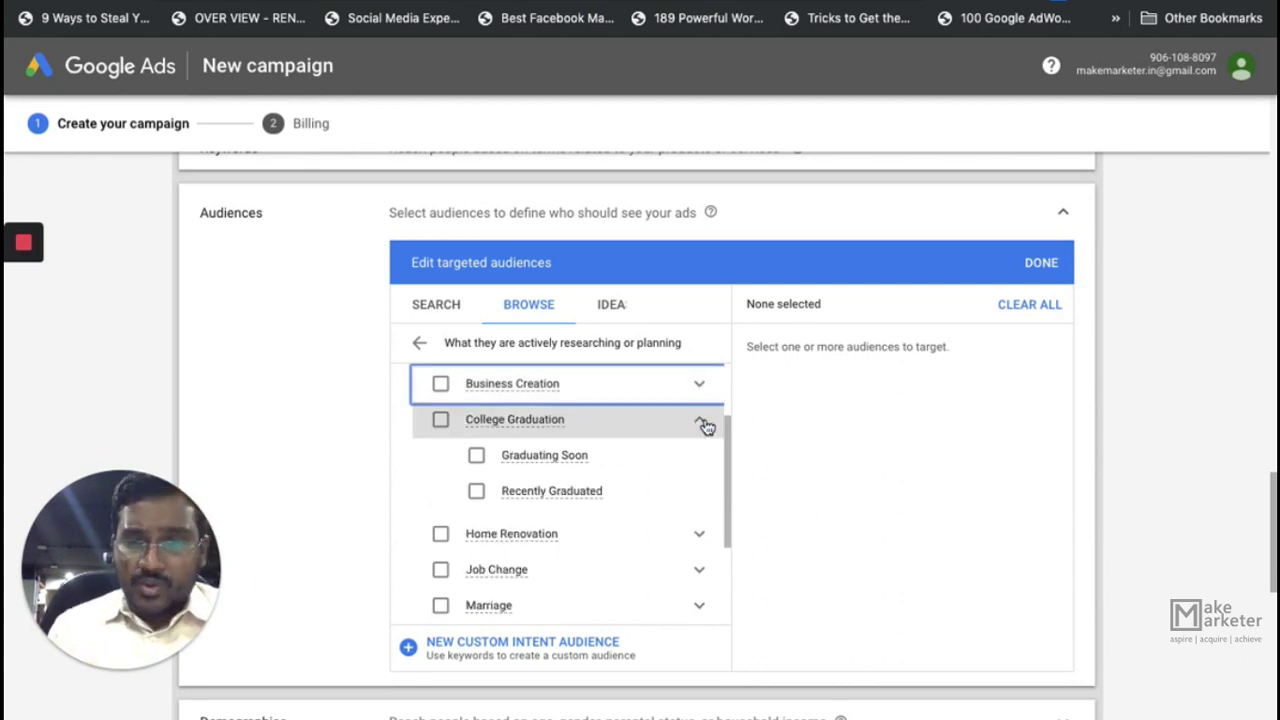
{"action": "left_click", "coordinate": [701, 421]}
{"action": "left_click", "coordinate": [698, 456]}
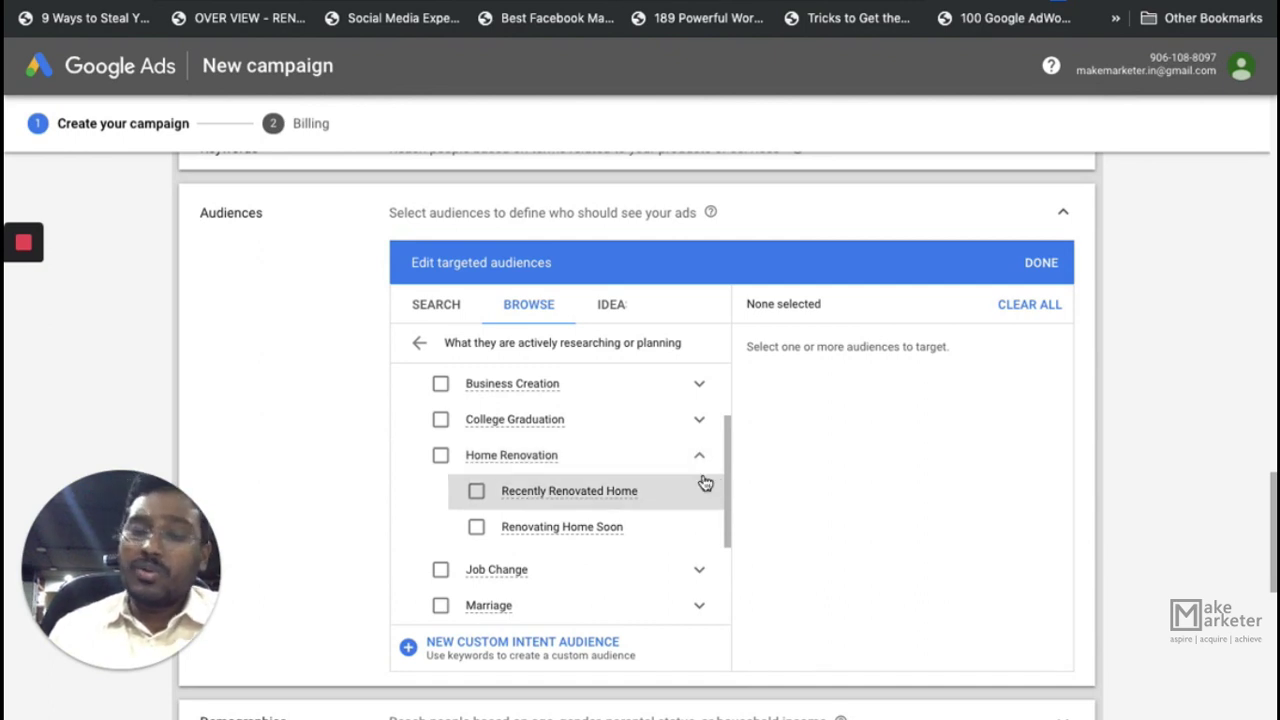
{"action": "left_click", "coordinate": [705, 469]}
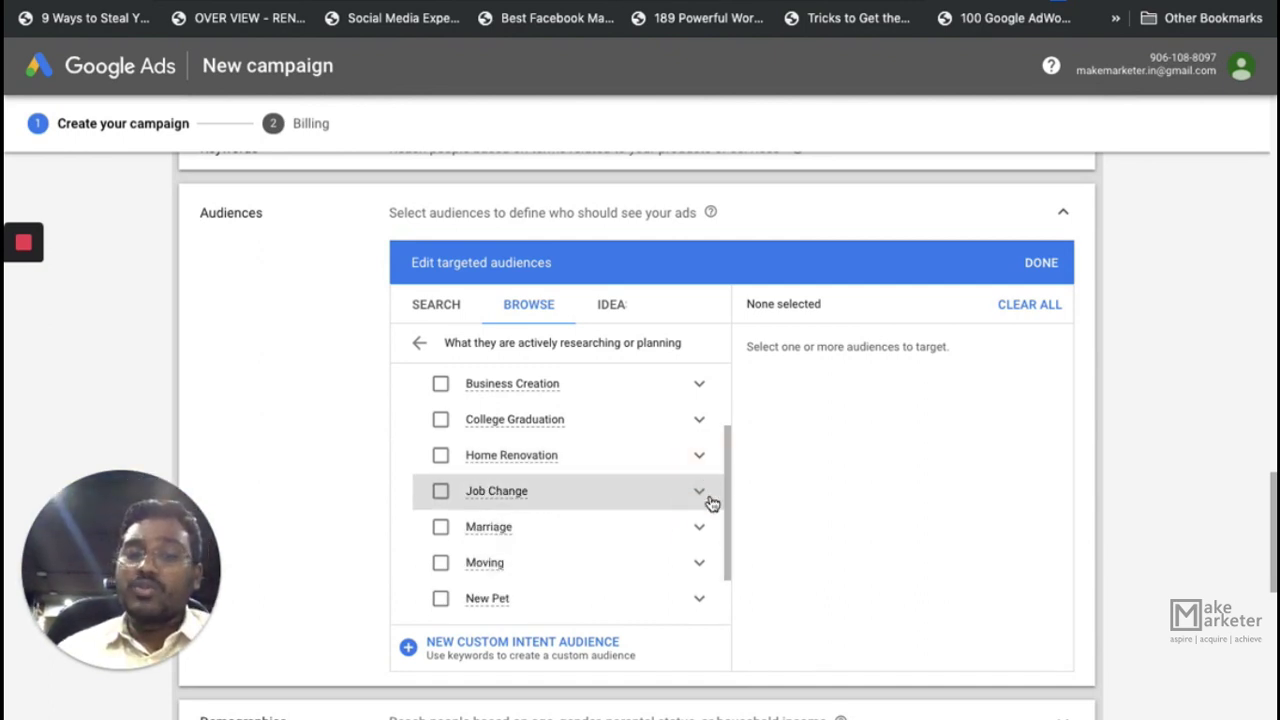
{"action": "left_click", "coordinate": [706, 503]}
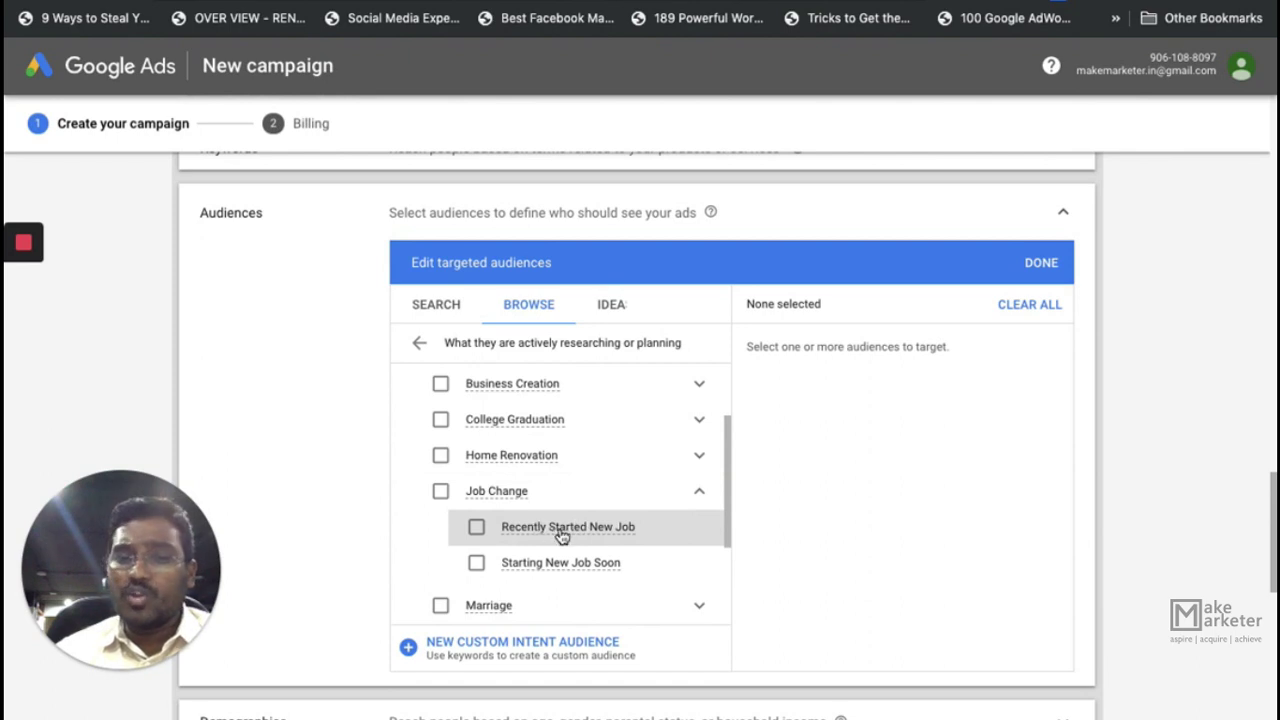
{"action": "left_click", "coordinate": [699, 495]}
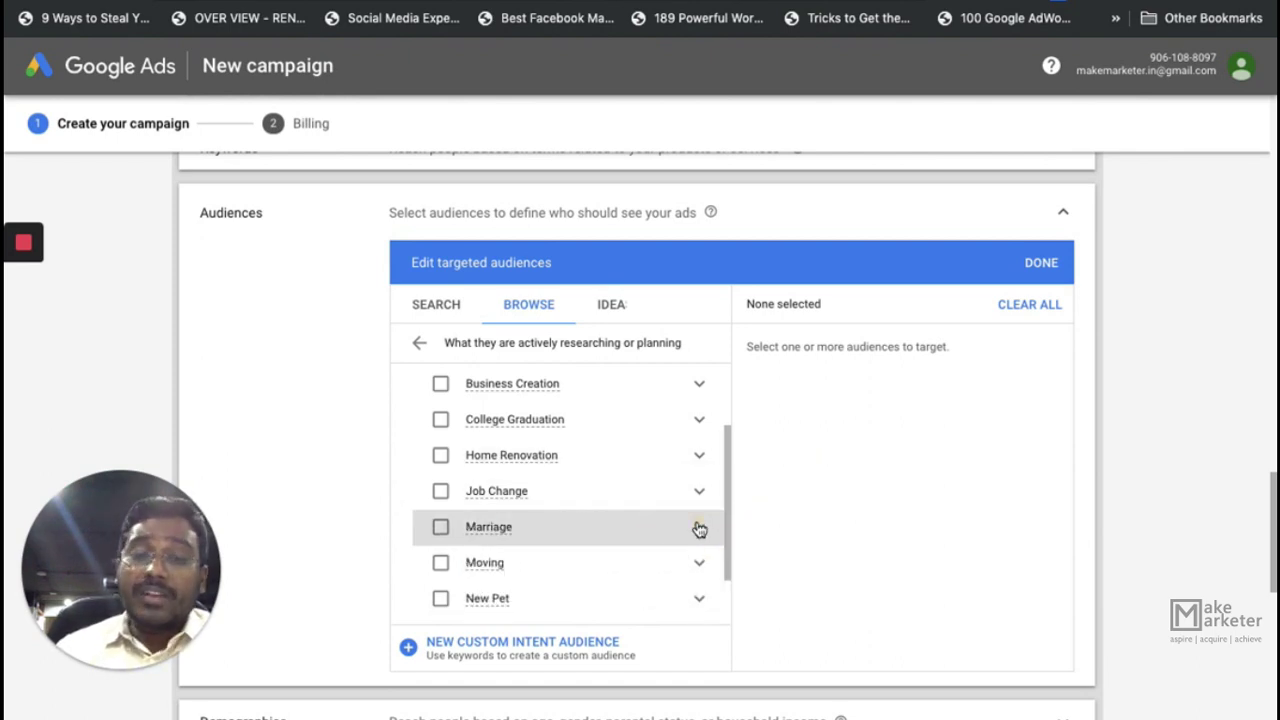
- Examine the Marriage life event options, including the Recently Married audience details, and look over the remaining life events
{"action": "left_click", "coordinate": [699, 527]}
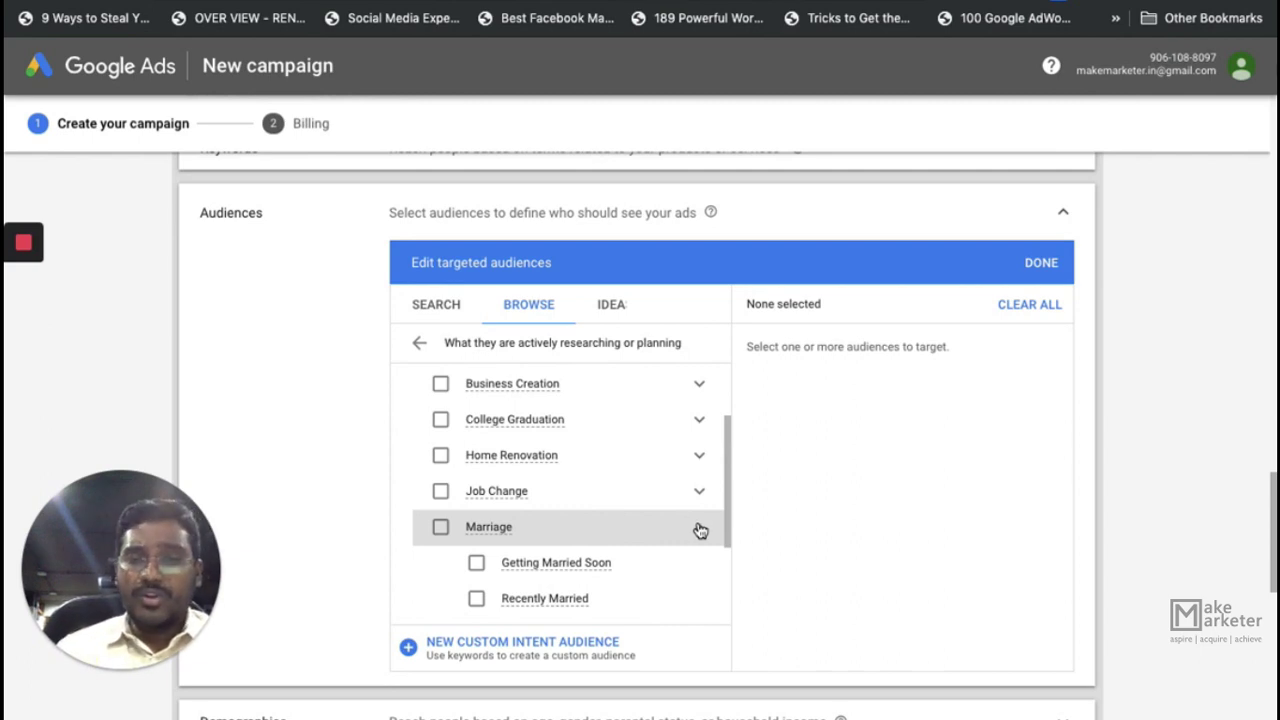
{"action": "scroll", "coordinate": [654, 566], "scroll_direction": "down", "scroll_amount": 1}
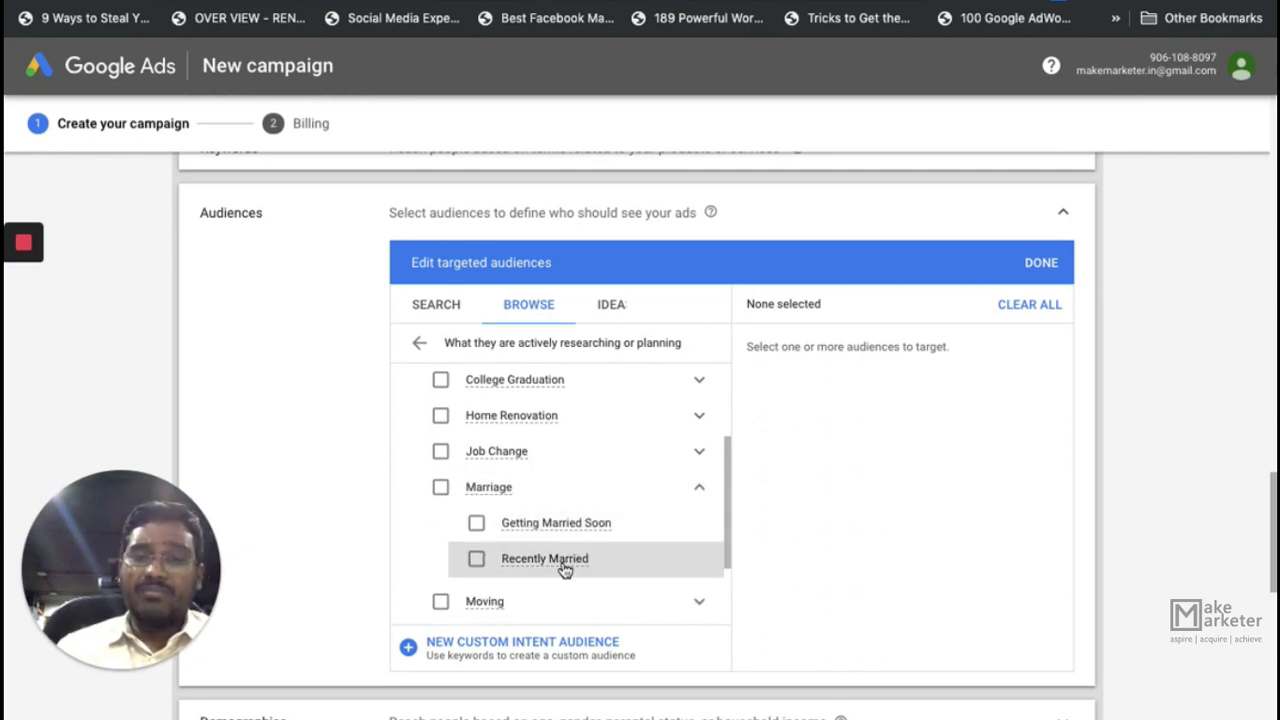
{"action": "mouse_move", "coordinate": [530, 572]}
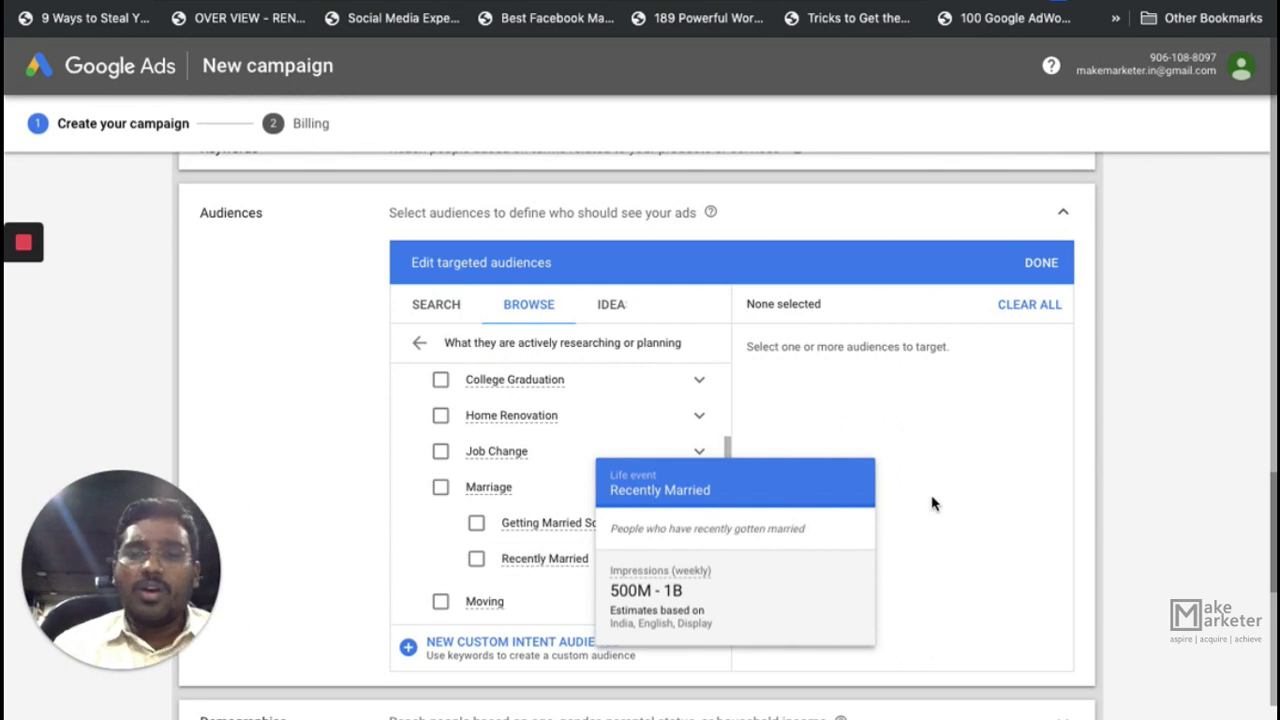
{"action": "left_click", "coordinate": [701, 494]}
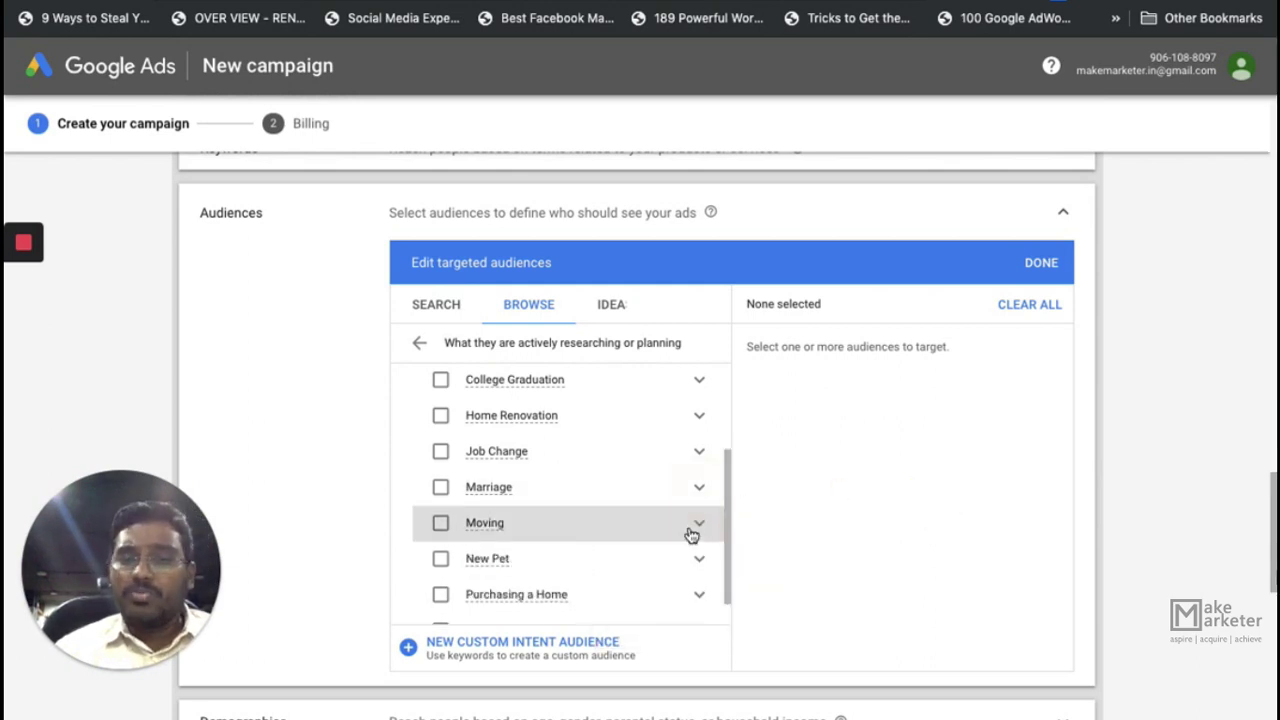
{"action": "scroll", "coordinate": [671, 545], "scroll_direction": "down", "scroll_amount": 2}
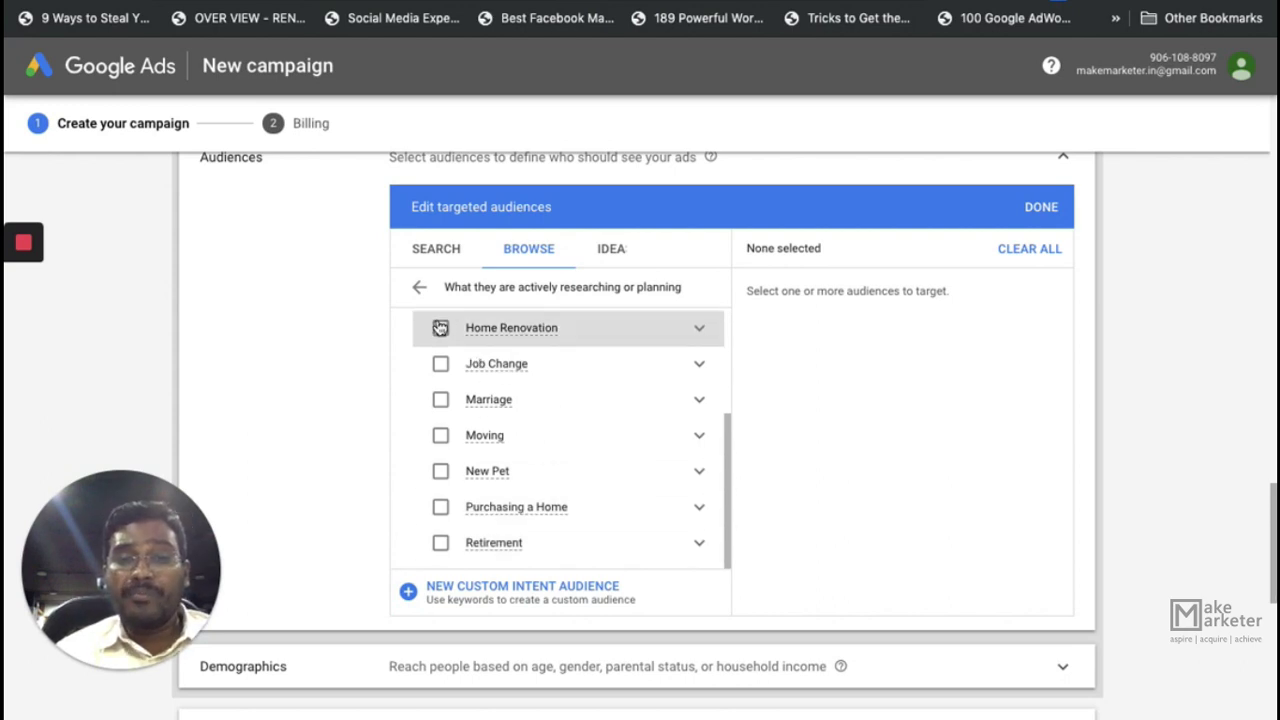
- Return to the actively researching or planning category and review its in-market audiences through to the end of the list
{"action": "left_click", "coordinate": [419, 288]}
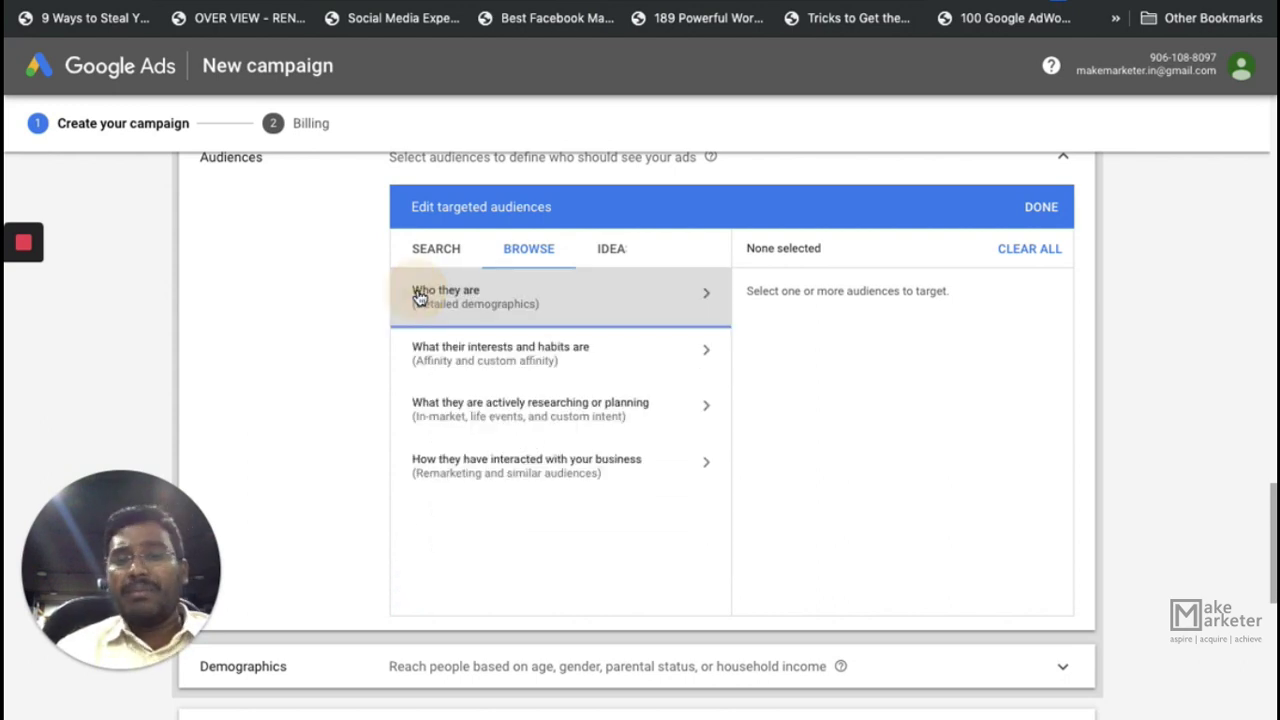
{"action": "left_click", "coordinate": [544, 417]}
{"action": "left_click", "coordinate": [672, 398]}
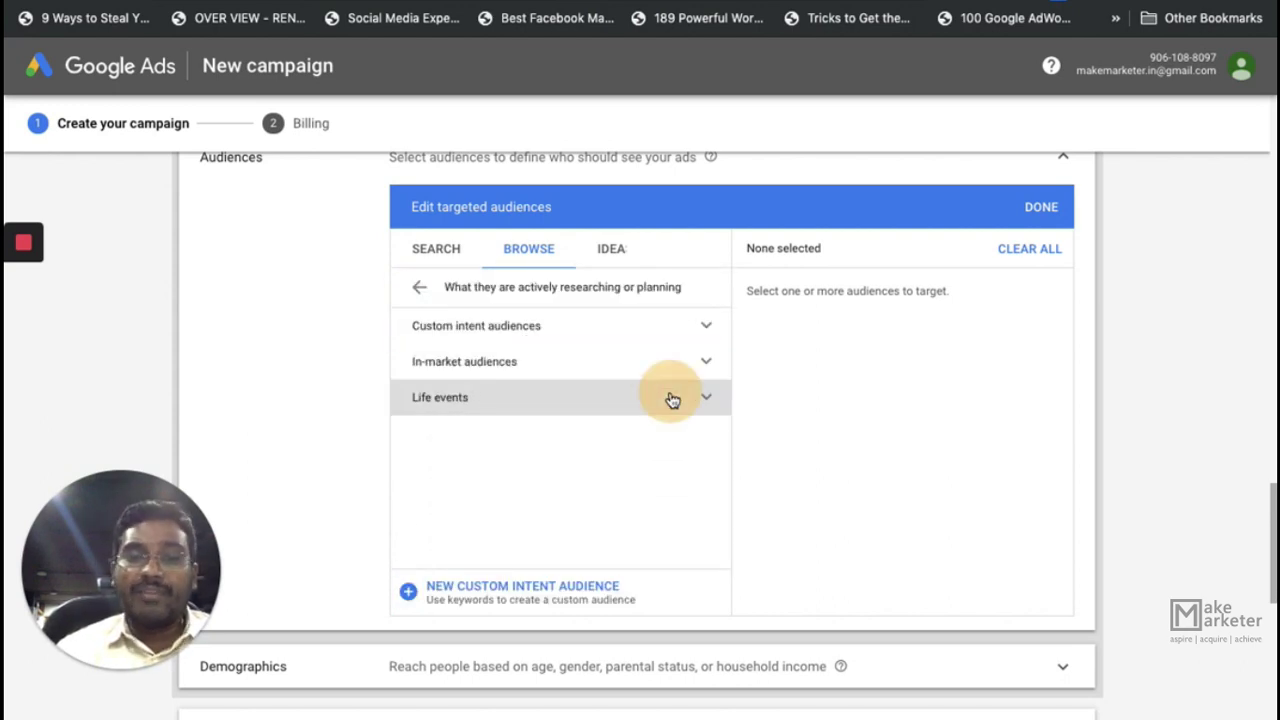
{"action": "left_click", "coordinate": [637, 356]}
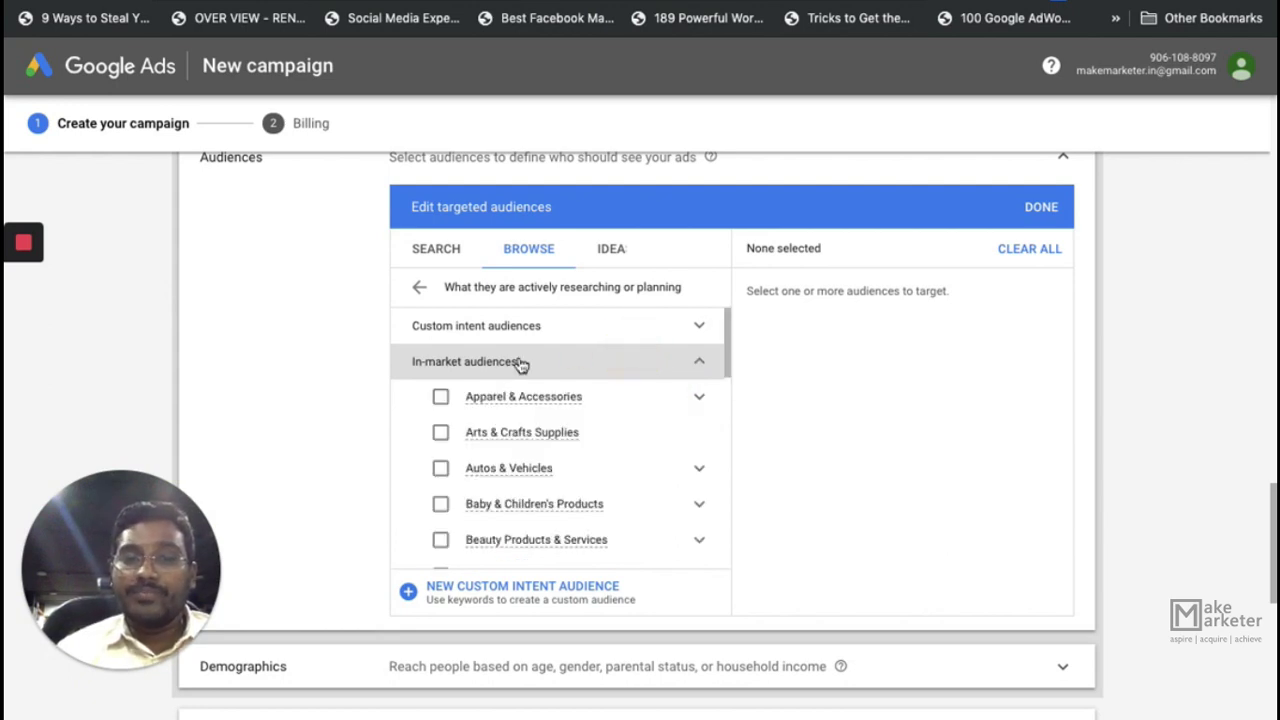
{"action": "left_click_drag", "start_coordinate": [567, 503], "coordinate": [591, 449]}
{"action": "scroll", "coordinate": [600, 415], "scroll_direction": "up", "scroll_amount": 2}
{"action": "scroll", "coordinate": [560, 425], "scroll_direction": "up", "scroll_amount": 2}
{"action": "scroll", "coordinate": [523, 571], "scroll_direction": "down", "scroll_amount": 10}
{"action": "scroll", "coordinate": [527, 575], "scroll_direction": "down", "scroll_amount": 3}
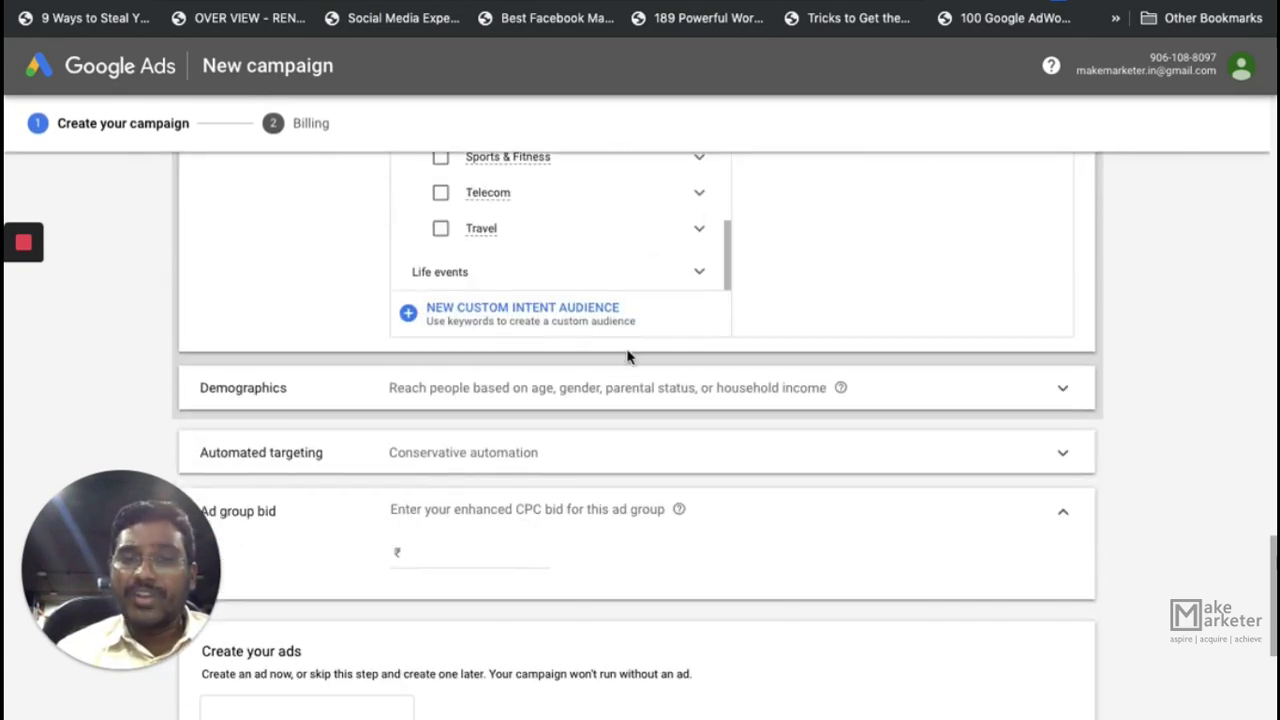
- Start a new custom intent audience with the search term "Digital Markting Training", and cancel its creation
{"action": "left_click", "coordinate": [547, 320]}
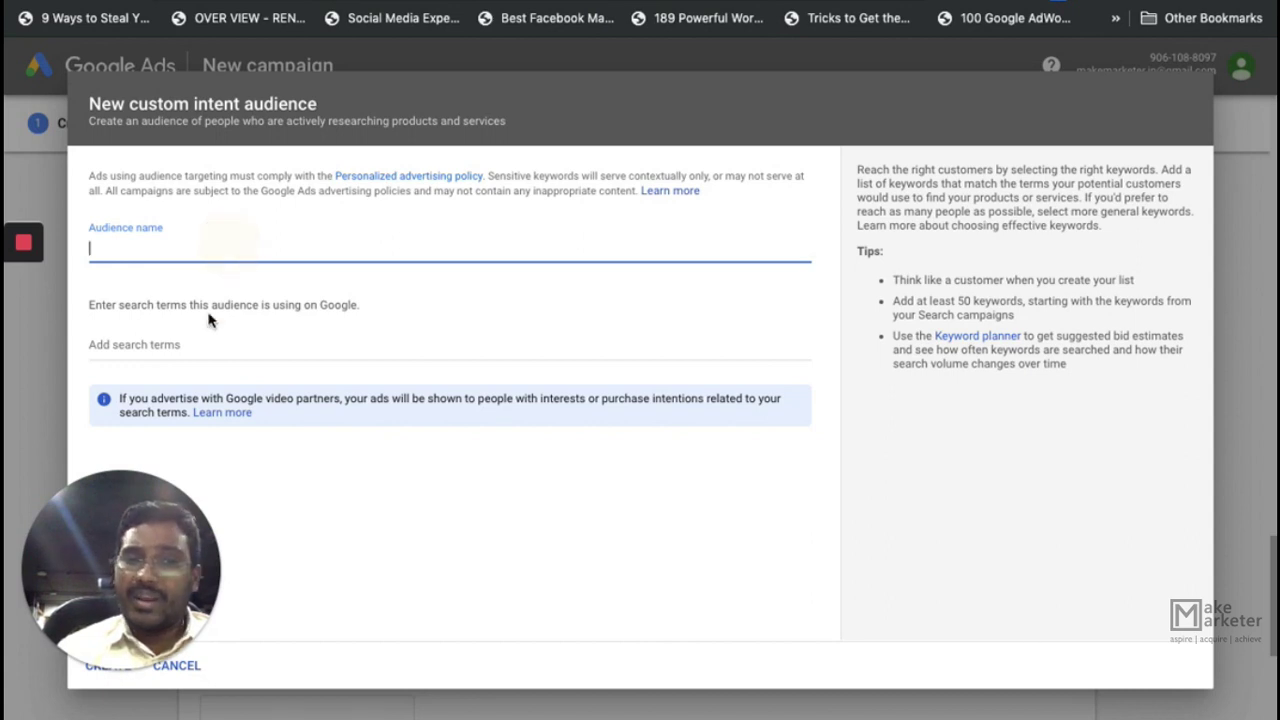
{"action": "left_click", "coordinate": [181, 344]}
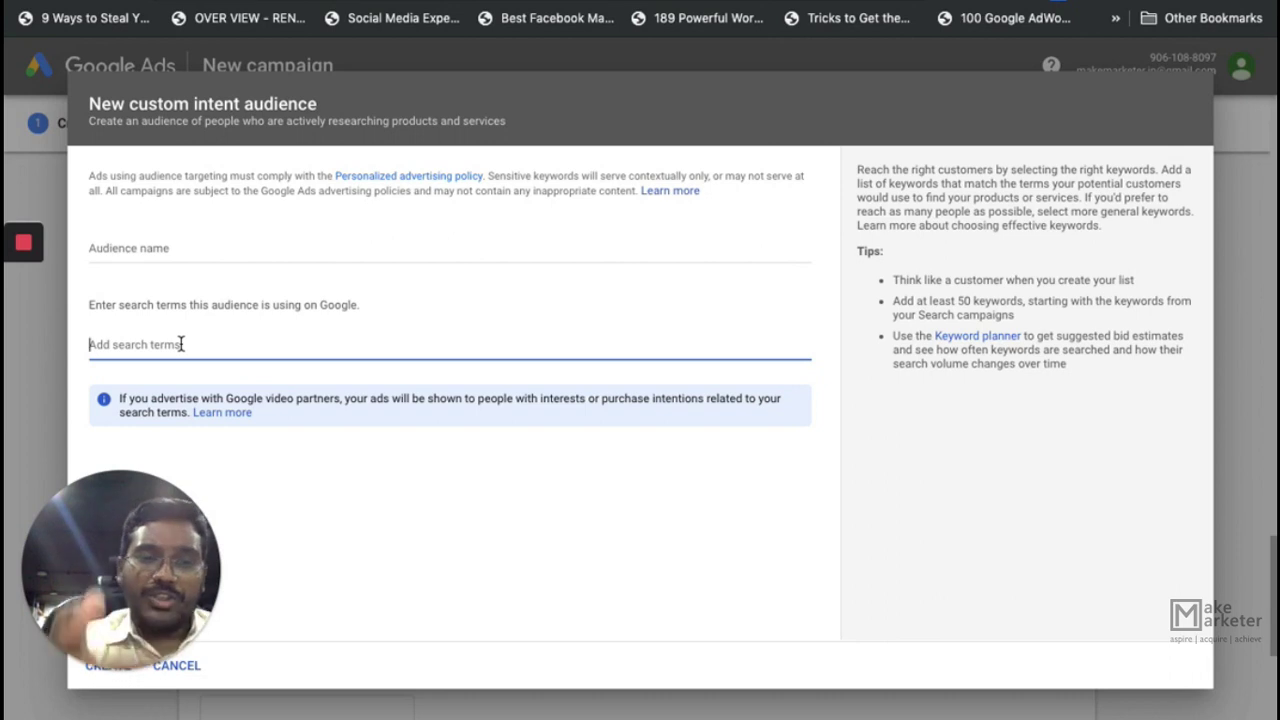
{"action": "type", "text": "Digital Markting Training"}
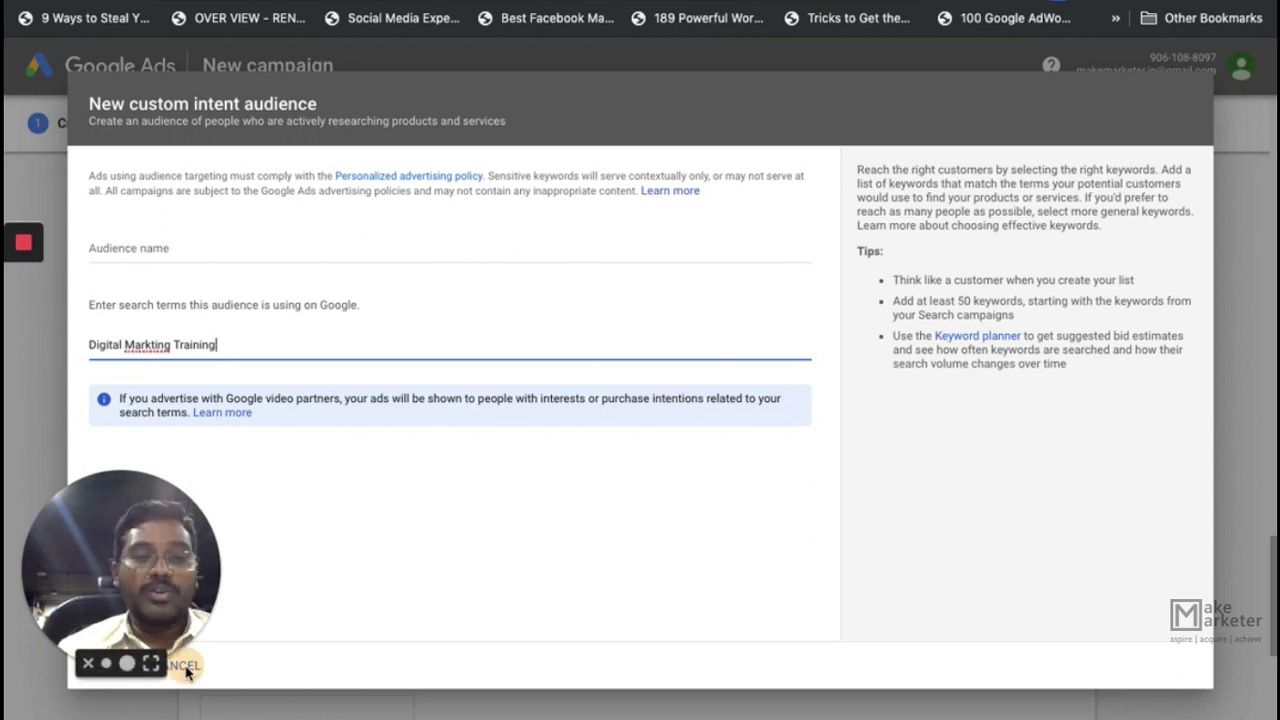
{"action": "key", "text": "Return"}
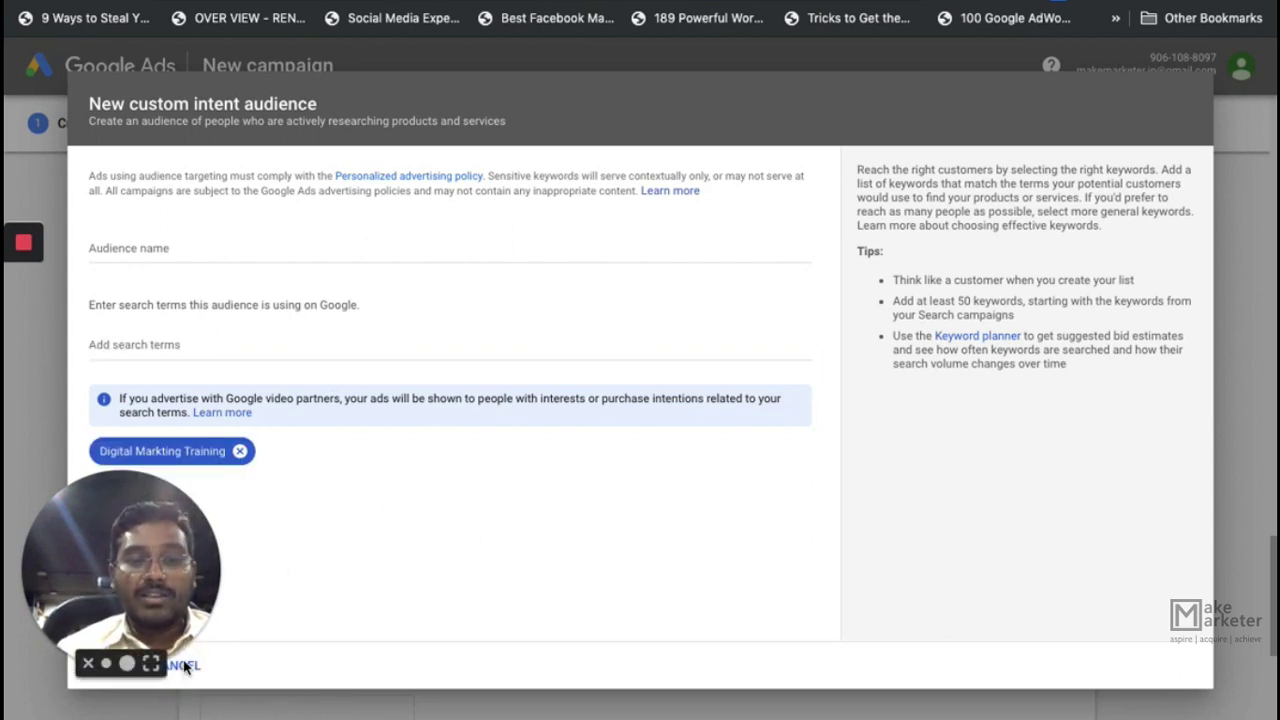
{"action": "left_click_drag", "start_coordinate": [103, 557], "coordinate": [988, 224]}
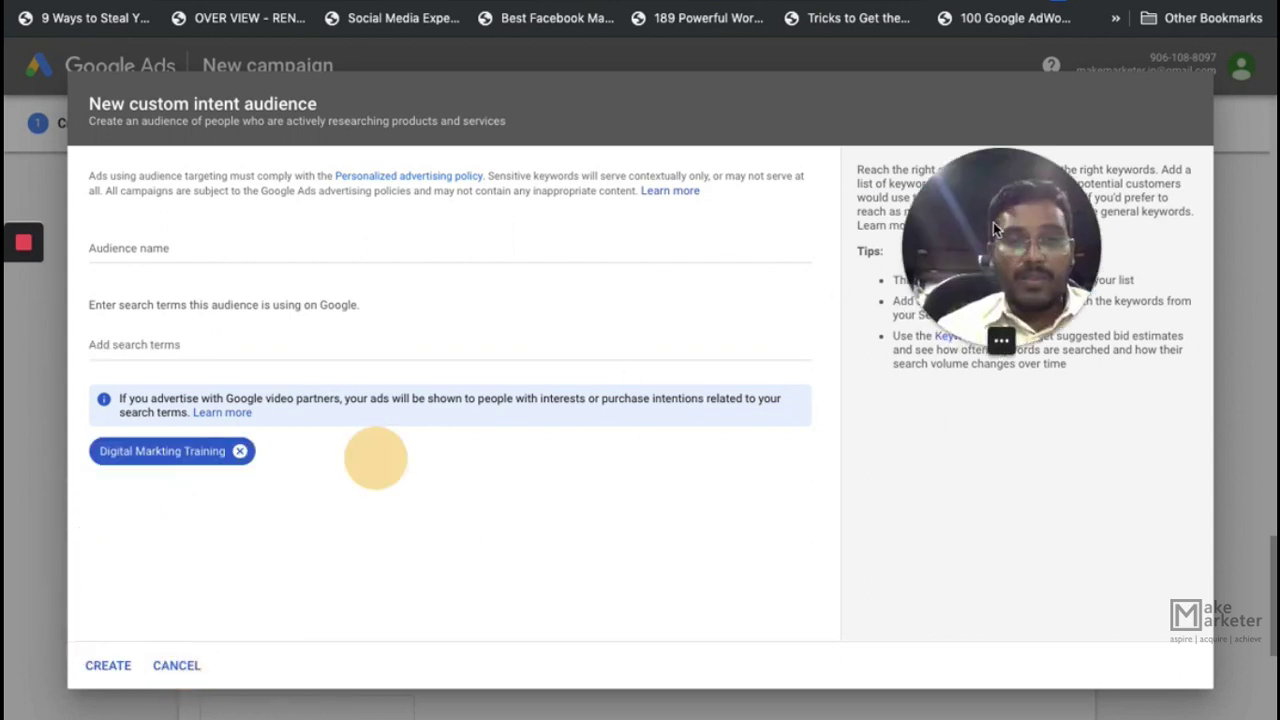
{"action": "left_click", "coordinate": [177, 666]}
- Look back through the in-market audience list, including Musical Instruments & Accessories, and return to the main audience categories
{"action": "scroll", "coordinate": [590, 325], "scroll_direction": "up", "scroll_amount": 4}
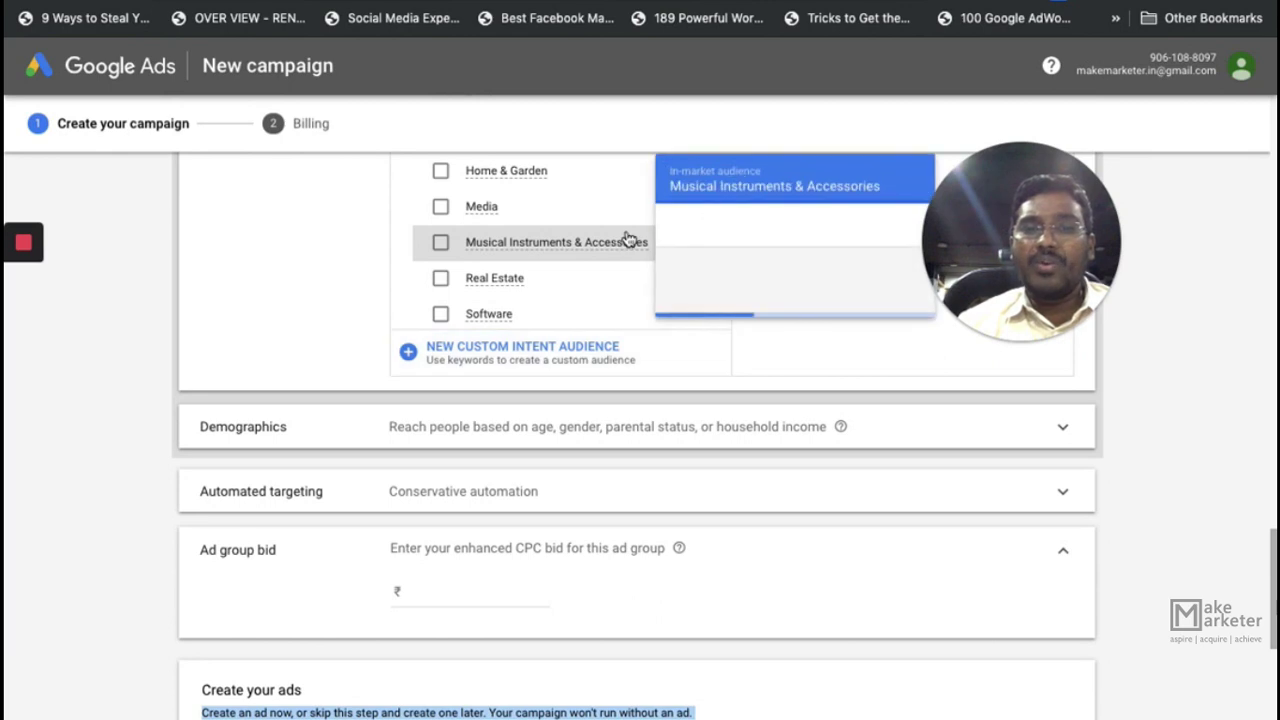
{"action": "left_click", "coordinate": [625, 238]}
{"action": "scroll", "coordinate": [626, 237], "scroll_direction": "up", "scroll_amount": 3}
{"action": "scroll", "coordinate": [627, 237], "scroll_direction": "down", "scroll_amount": 3}
{"action": "scroll", "coordinate": [626, 237], "scroll_direction": "up", "scroll_amount": 3}
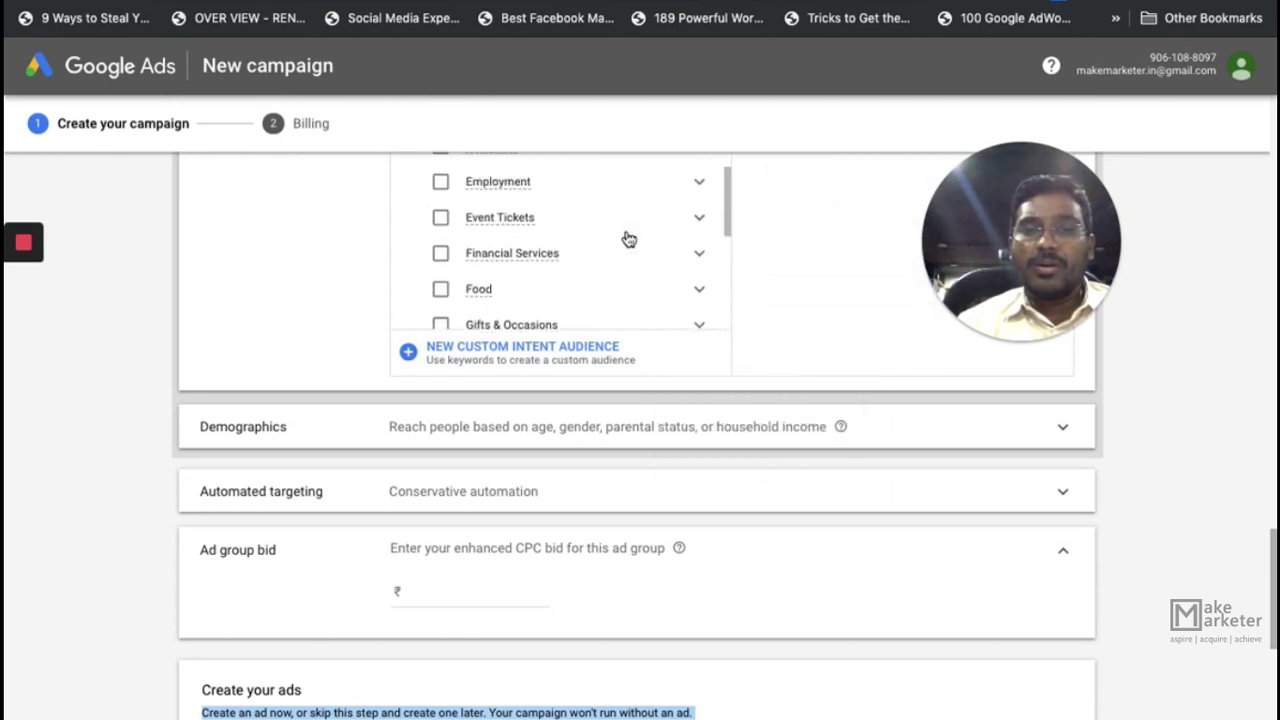
{"action": "scroll", "coordinate": [626, 237], "scroll_direction": "down", "scroll_amount": 3}
{"action": "scroll", "coordinate": [898, 534], "scroll_direction": "up", "scroll_amount": 2}
{"action": "scroll", "coordinate": [898, 534], "scroll_direction": "up", "scroll_amount": 1}
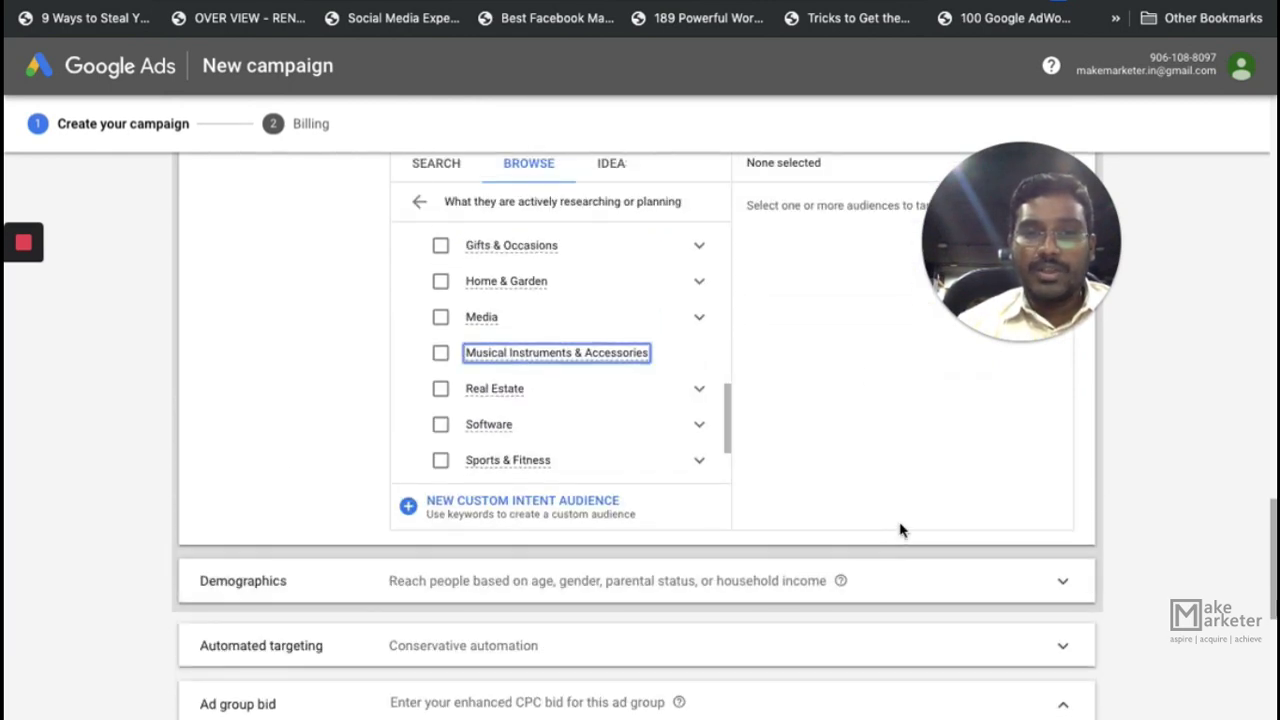
{"action": "scroll", "coordinate": [741, 353], "scroll_direction": "up", "scroll_amount": 2}
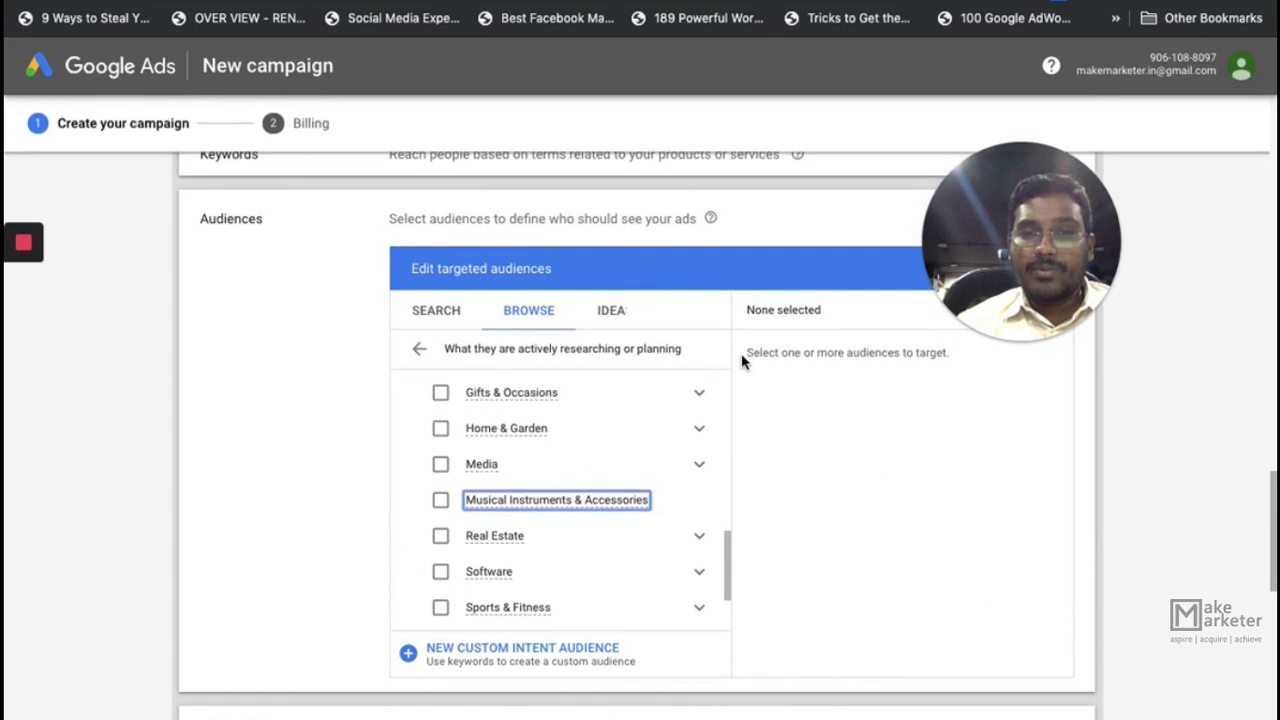
{"action": "left_click", "coordinate": [418, 349]}
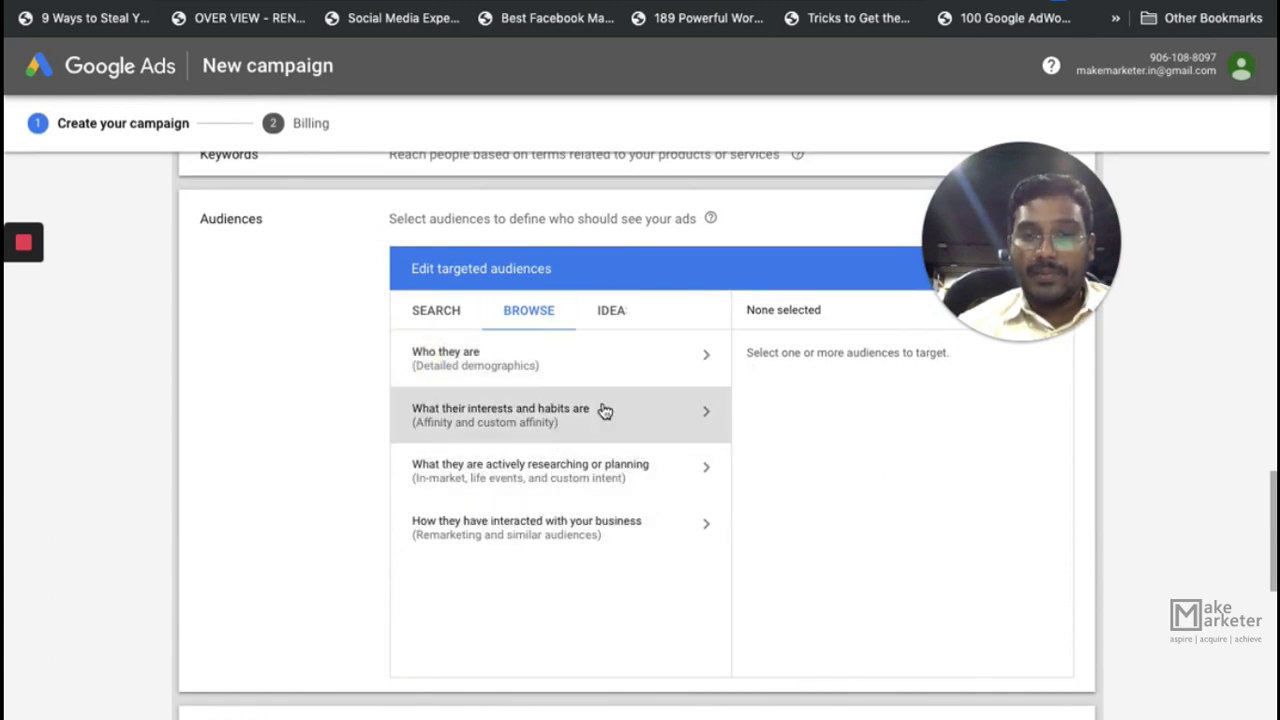
- Check the audience ideas, and search the available audiences for "Digital Marketing"
{"action": "left_click", "coordinate": [606, 314]}
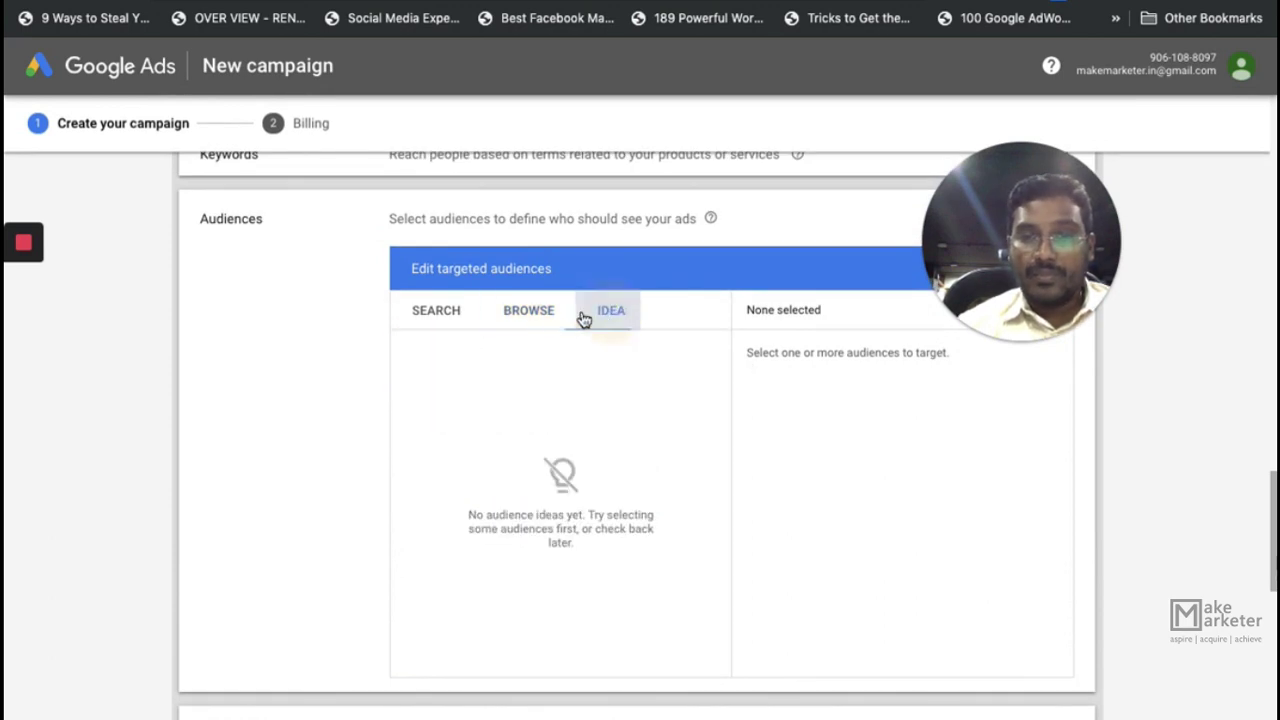
{"action": "left_click", "coordinate": [445, 312]}
{"action": "left_click", "coordinate": [499, 348]}
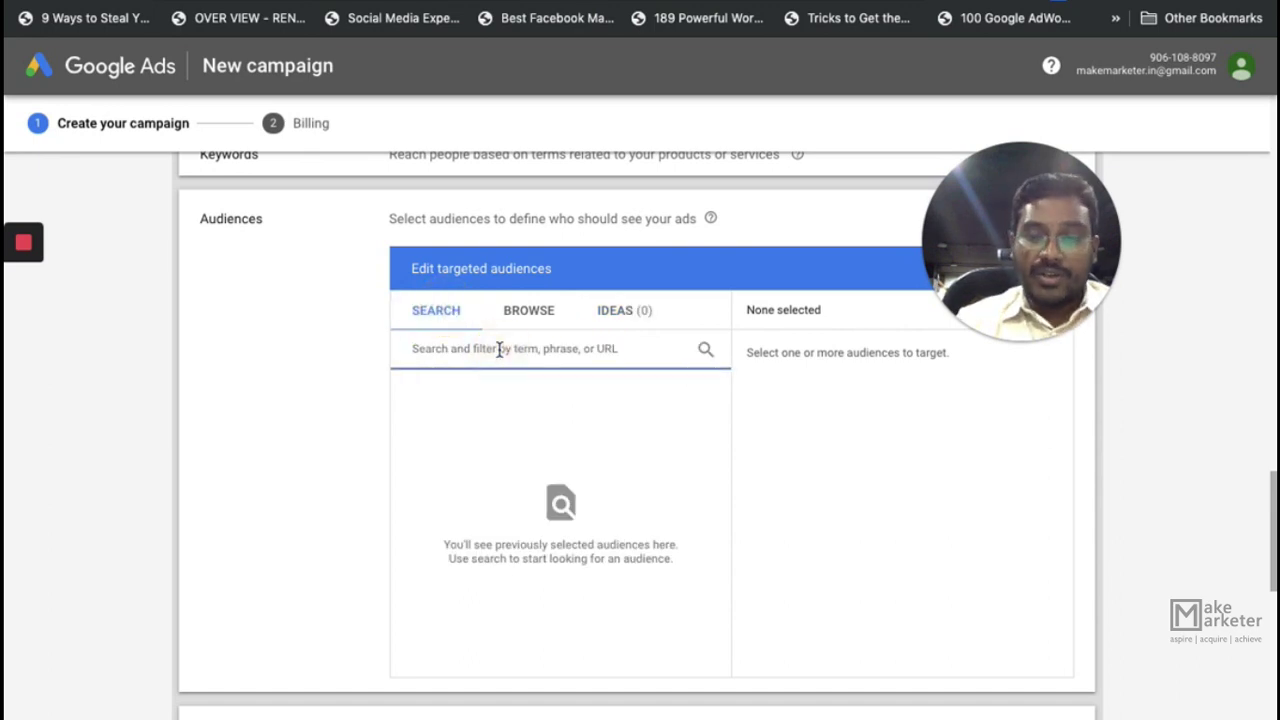
{"action": "type", "text": "w"}
{"action": "key", "text": "BackSpace"}
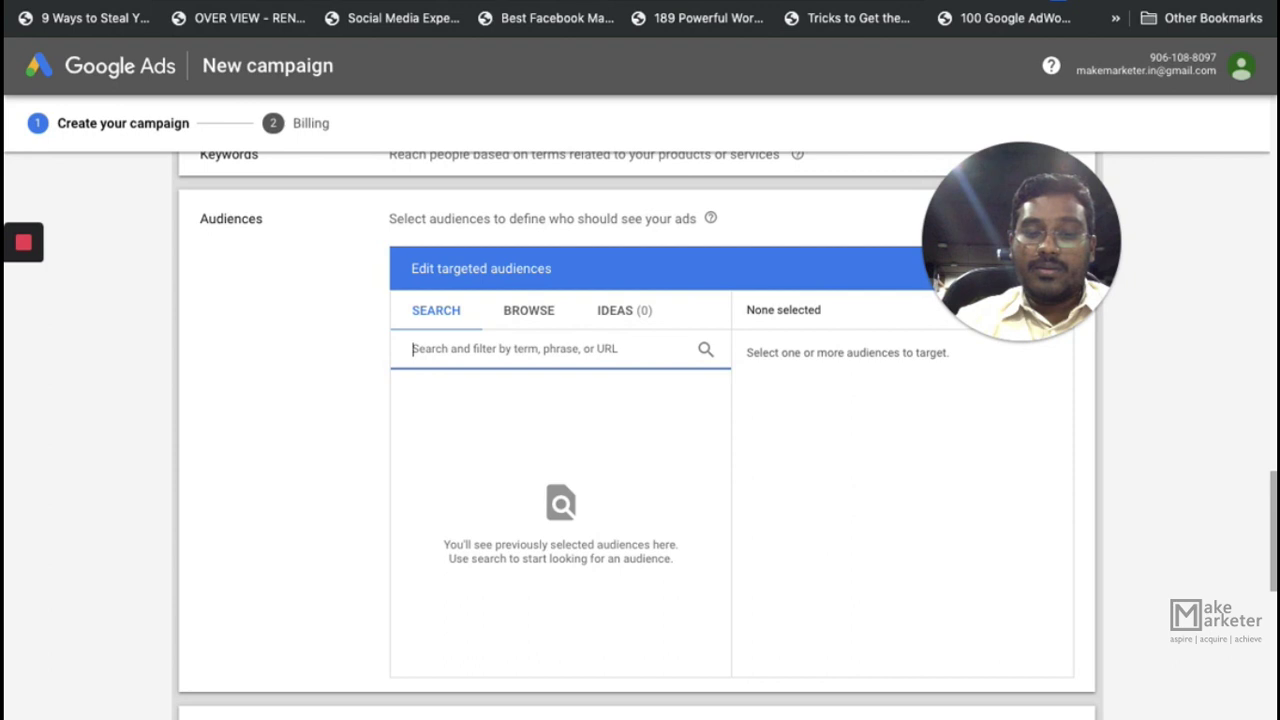
{"action": "type", "text": "Digital Marketing"}
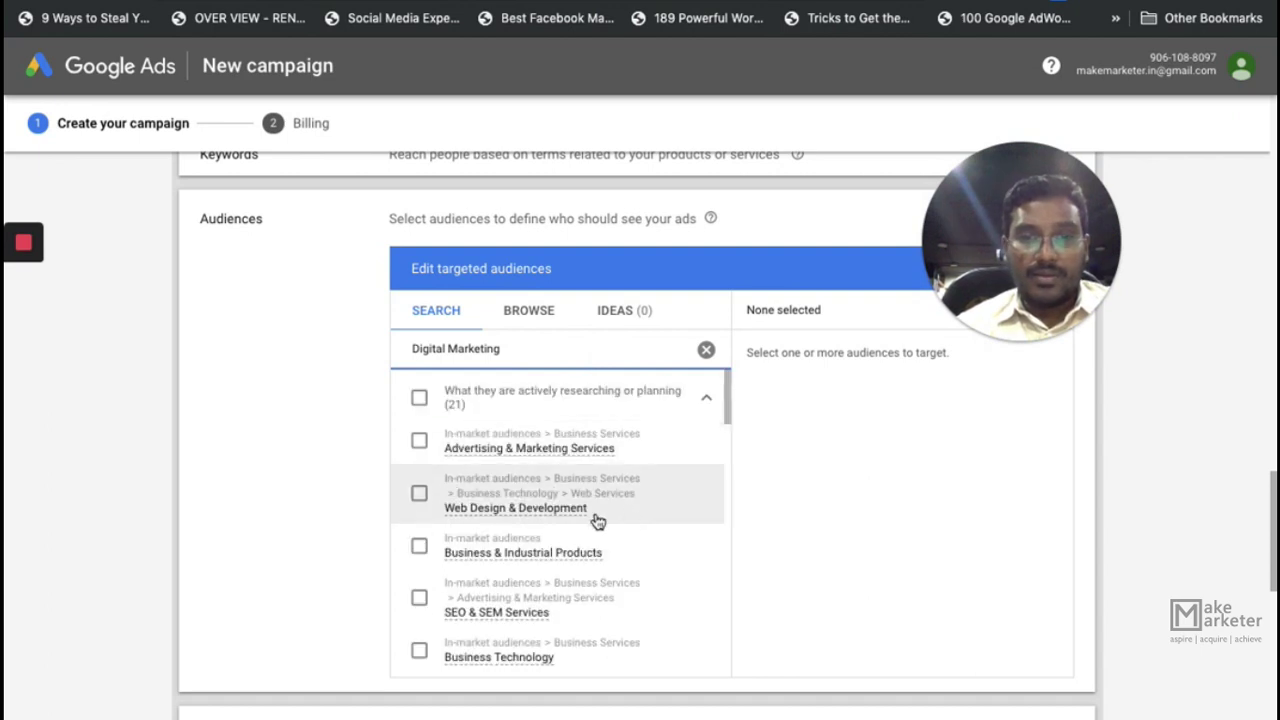
- Review the audiences found for the search term through to the end of the list, including the Recently Started New Job details
{"action": "scroll", "coordinate": [595, 535], "scroll_direction": "down", "scroll_amount": 3}
{"action": "scroll", "coordinate": [595, 542], "scroll_direction": "down", "scroll_amount": 10}
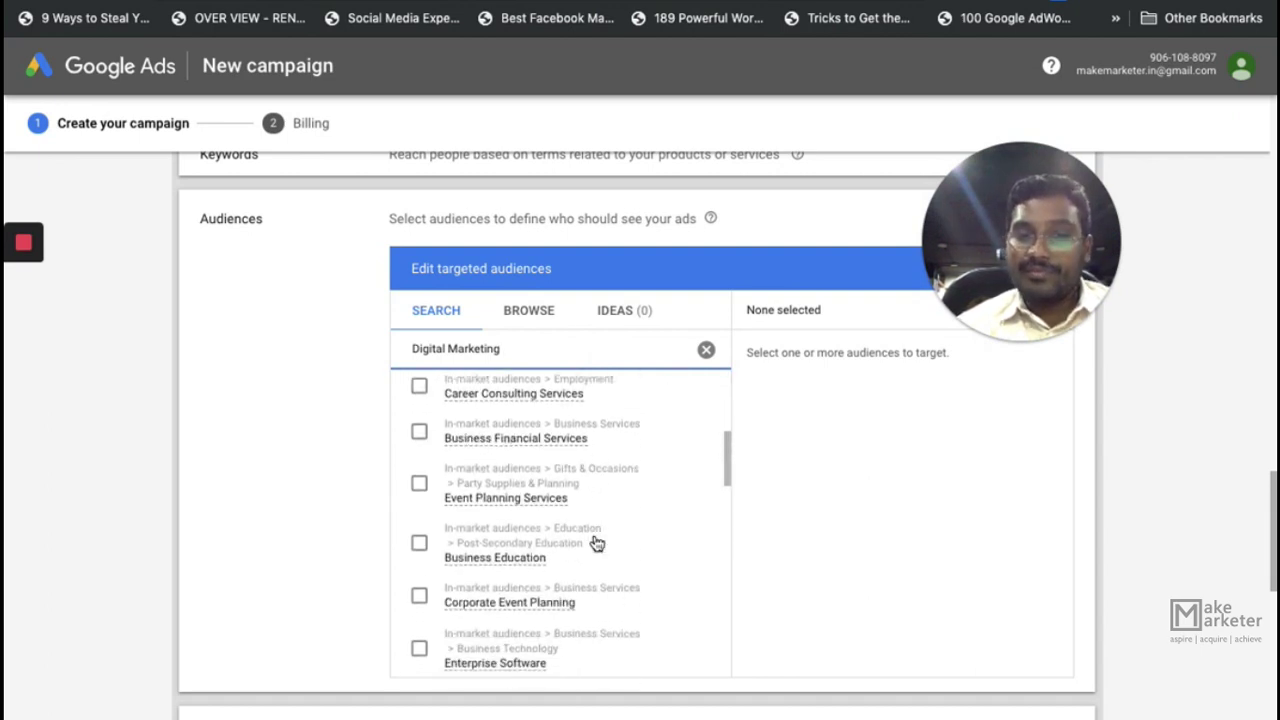
{"action": "scroll", "coordinate": [595, 542], "scroll_direction": "down", "scroll_amount": 10}
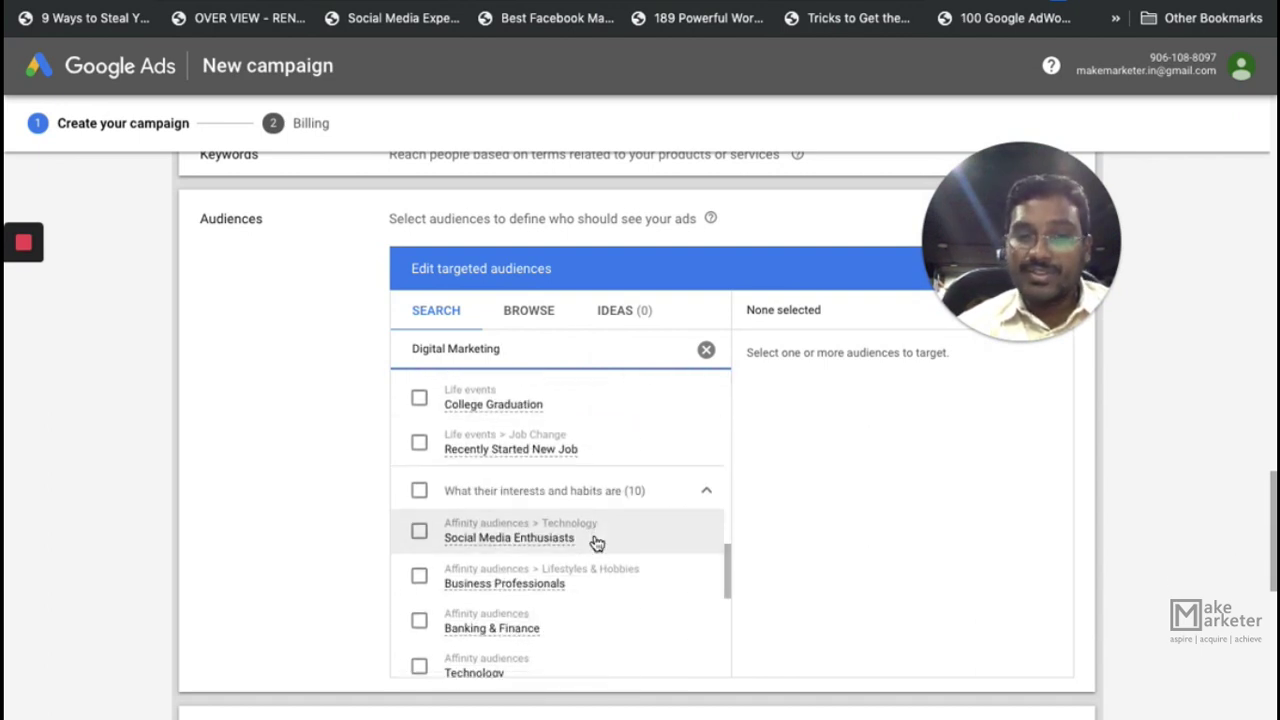
{"action": "scroll", "coordinate": [595, 542], "scroll_direction": "down", "scroll_amount": 3}
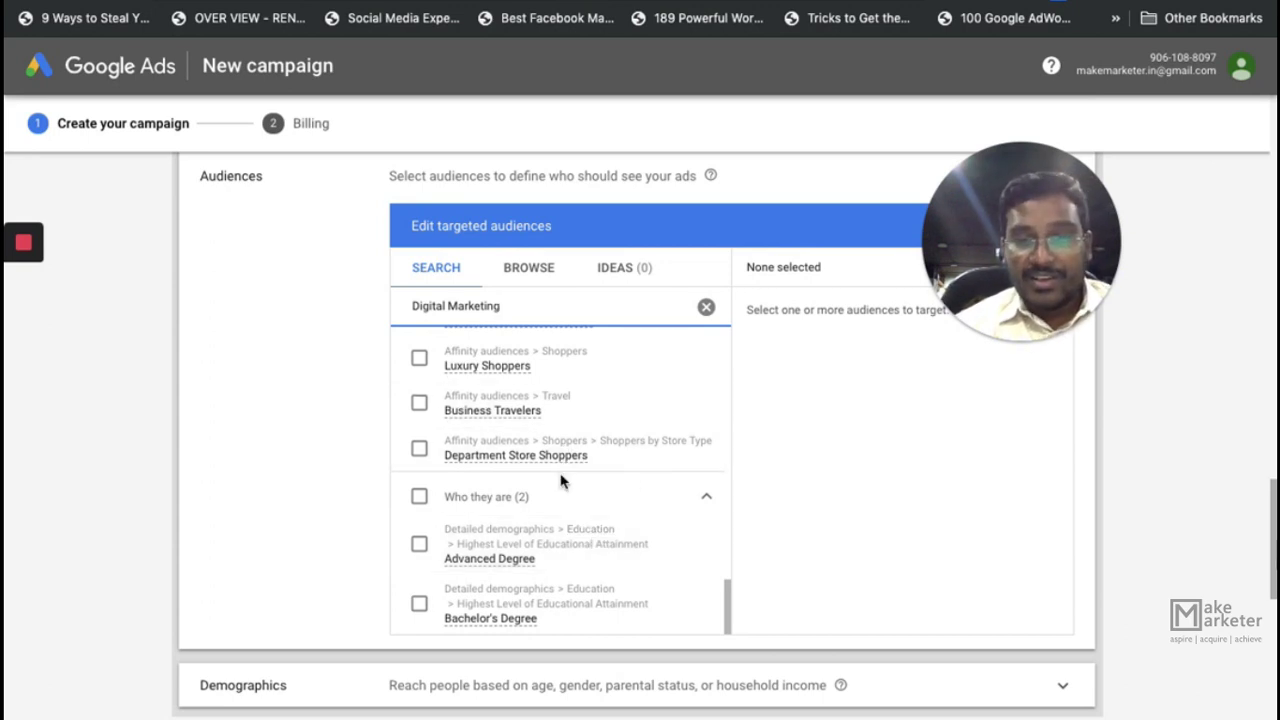
{"action": "scroll", "coordinate": [560, 480], "scroll_direction": "up", "scroll_amount": 3}
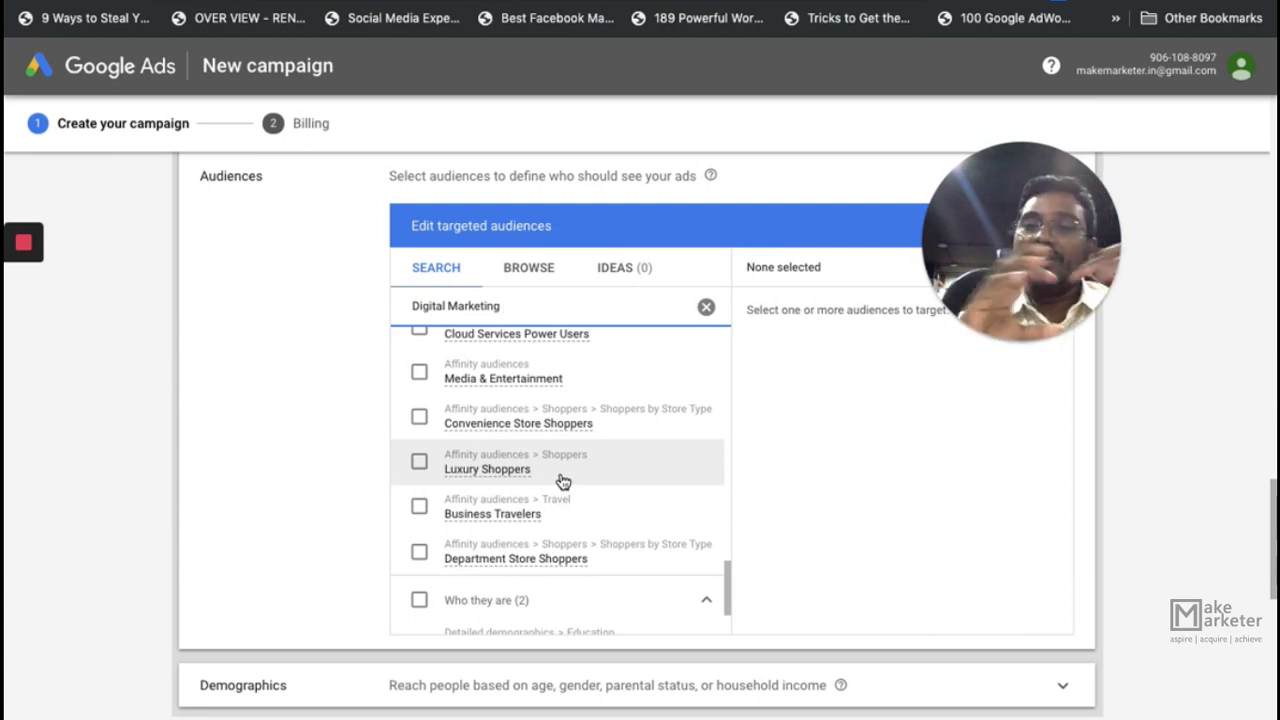
{"action": "scroll", "coordinate": [563, 482], "scroll_direction": "up", "scroll_amount": 3}
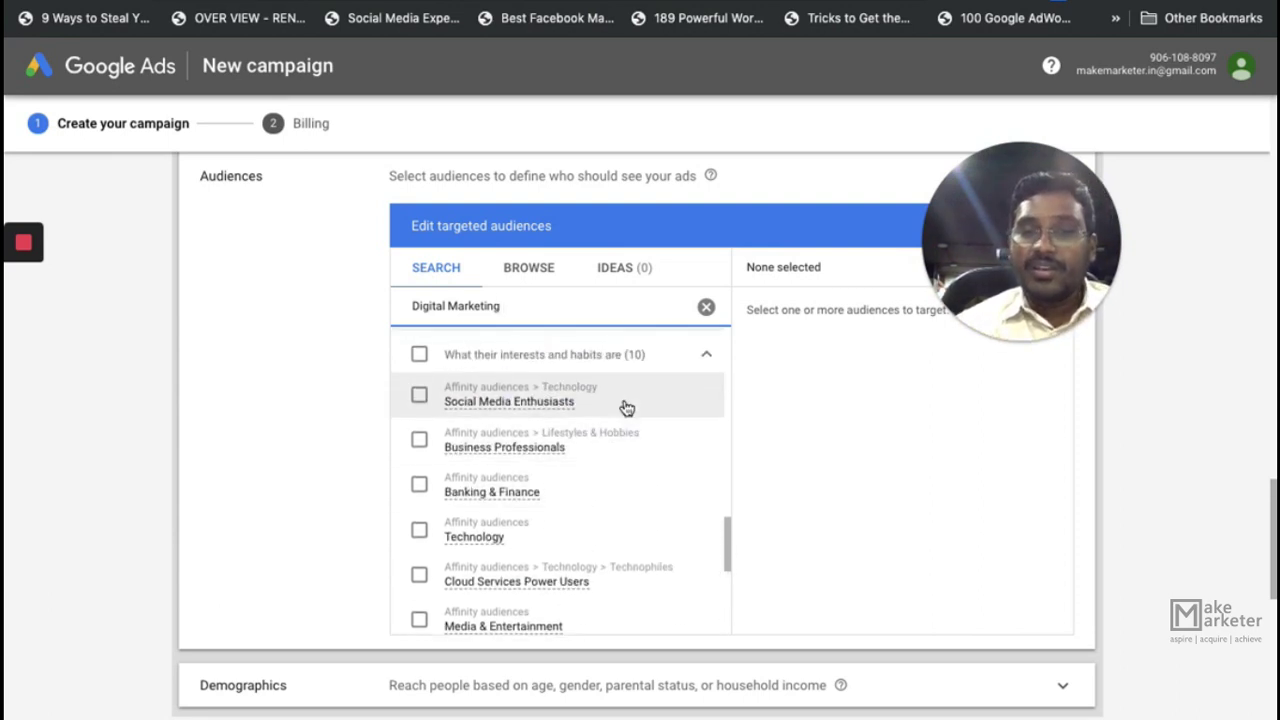
{"action": "scroll", "coordinate": [551, 480], "scroll_direction": "up", "scroll_amount": 2}
{"action": "mouse_move", "coordinate": [551, 471]}
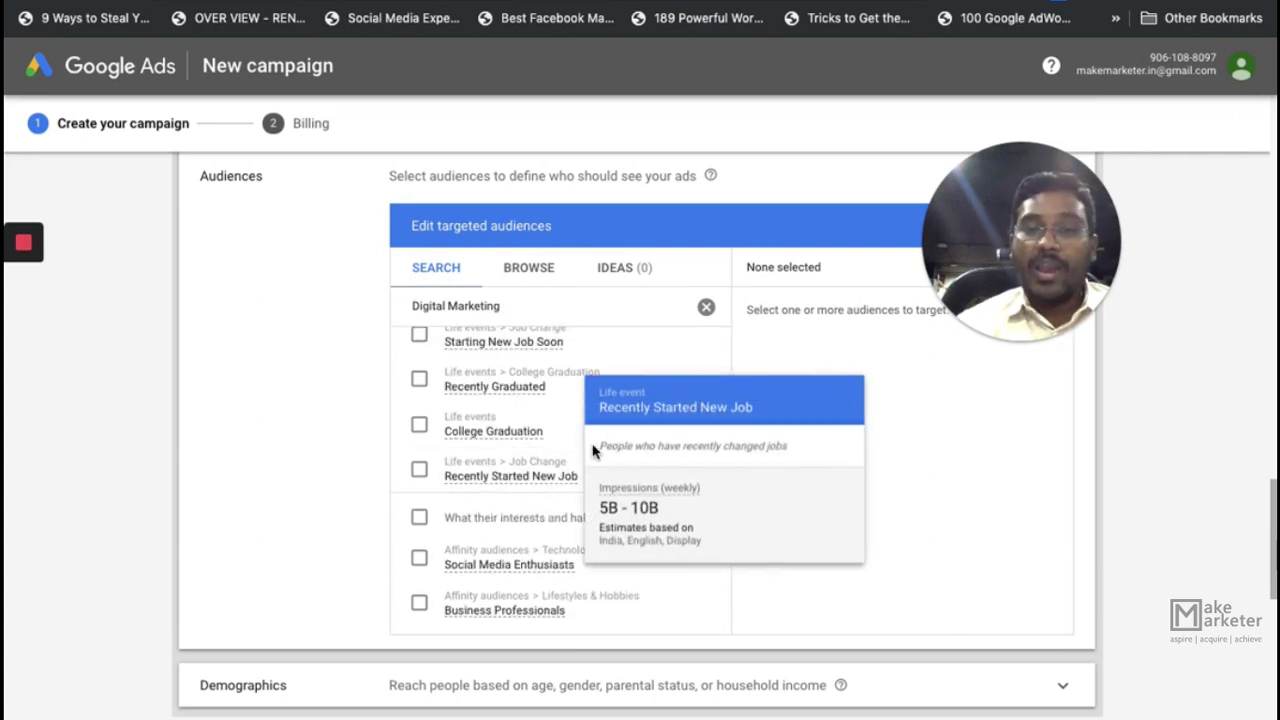
- Target the Social Media Enthusiasts affinity audience under Technology
{"action": "mouse_move", "coordinate": [527, 566]}
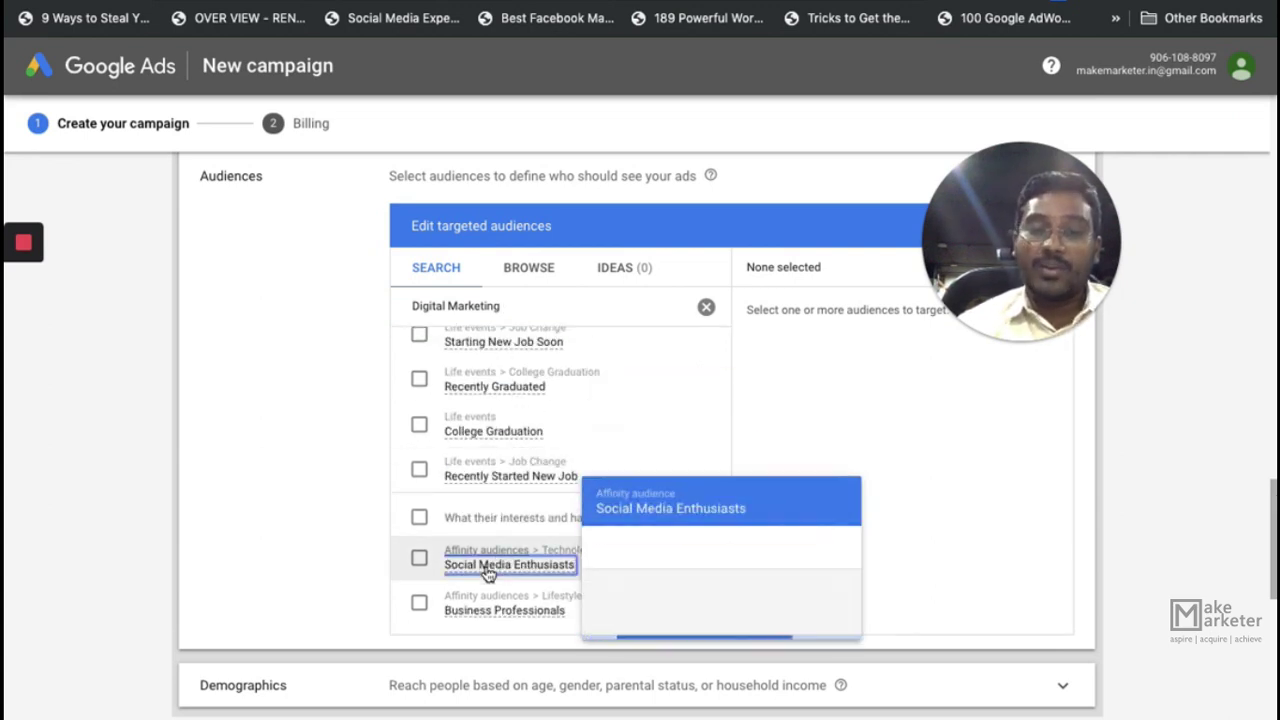
{"action": "left_click", "coordinate": [419, 564]}
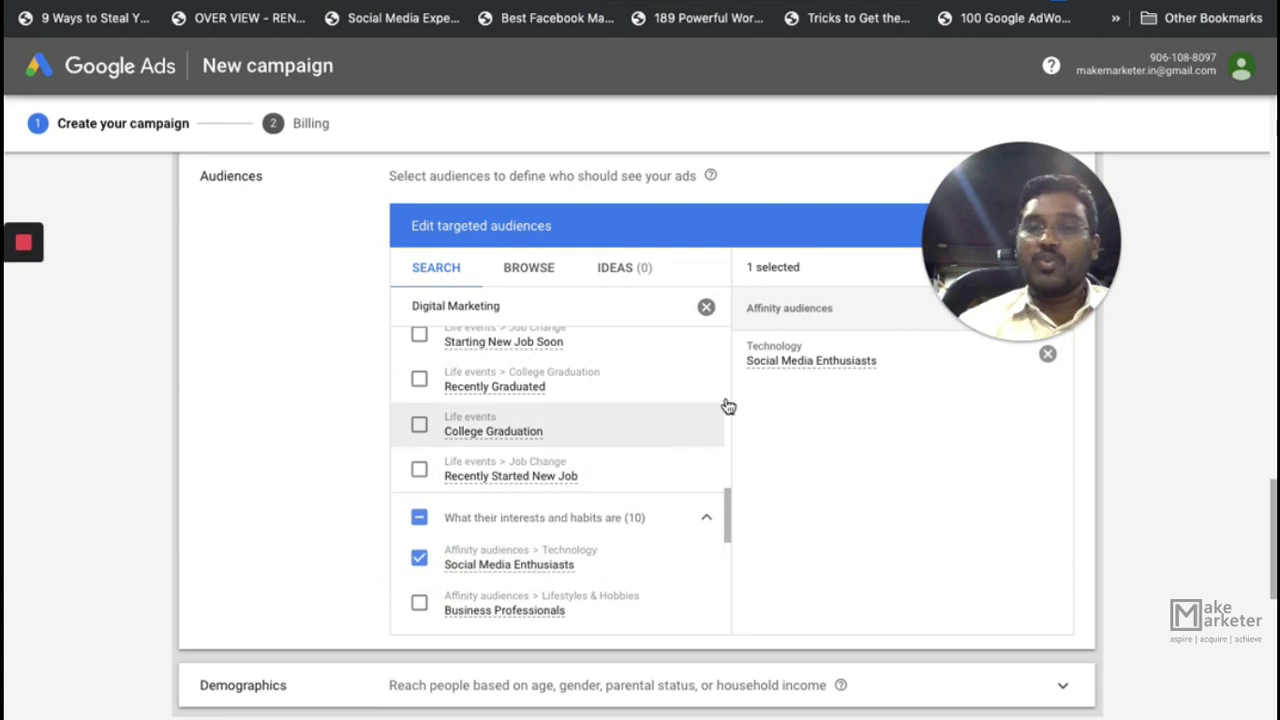
{"action": "left_click", "coordinate": [847, 457]}
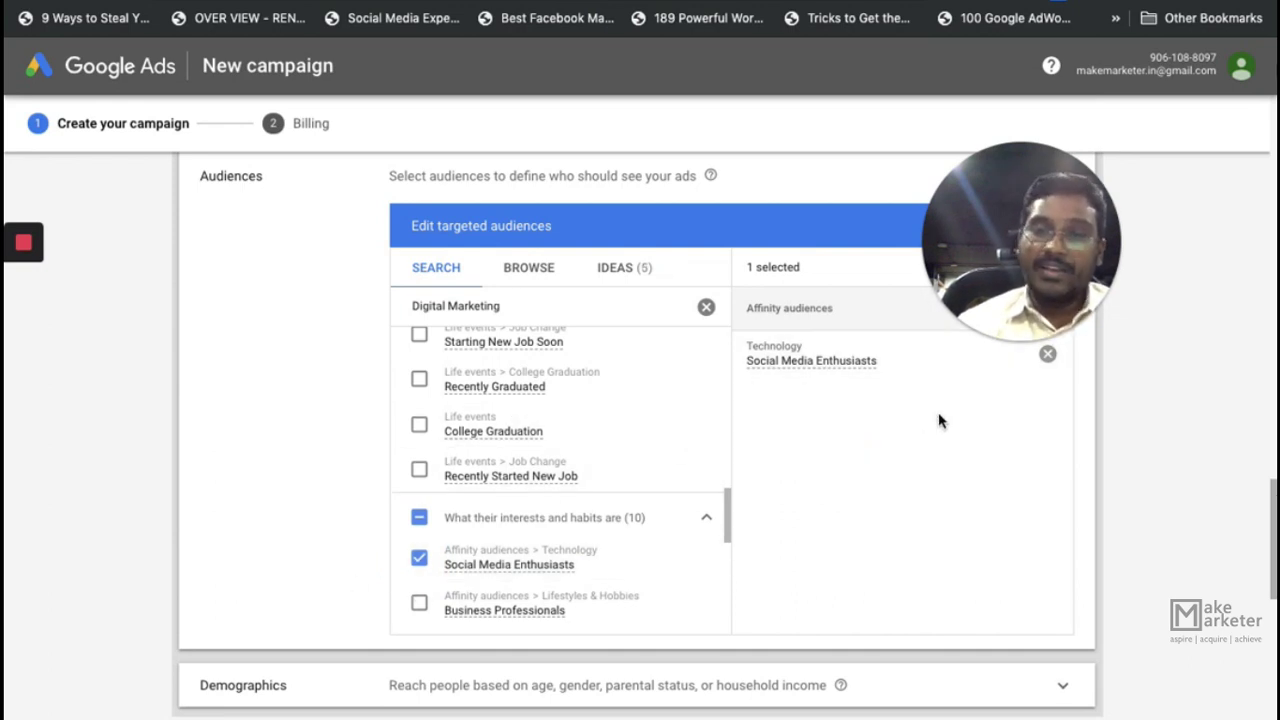
- Exclude the age groups 45 - 54, 55 - 64, 65+ and Unknown from the ad group's targeted demographics
{"action": "scroll", "coordinate": [835, 510], "scroll_direction": "down", "scroll_amount": 2}
{"action": "scroll", "coordinate": [835, 510], "scroll_direction": "down", "scroll_amount": 1}
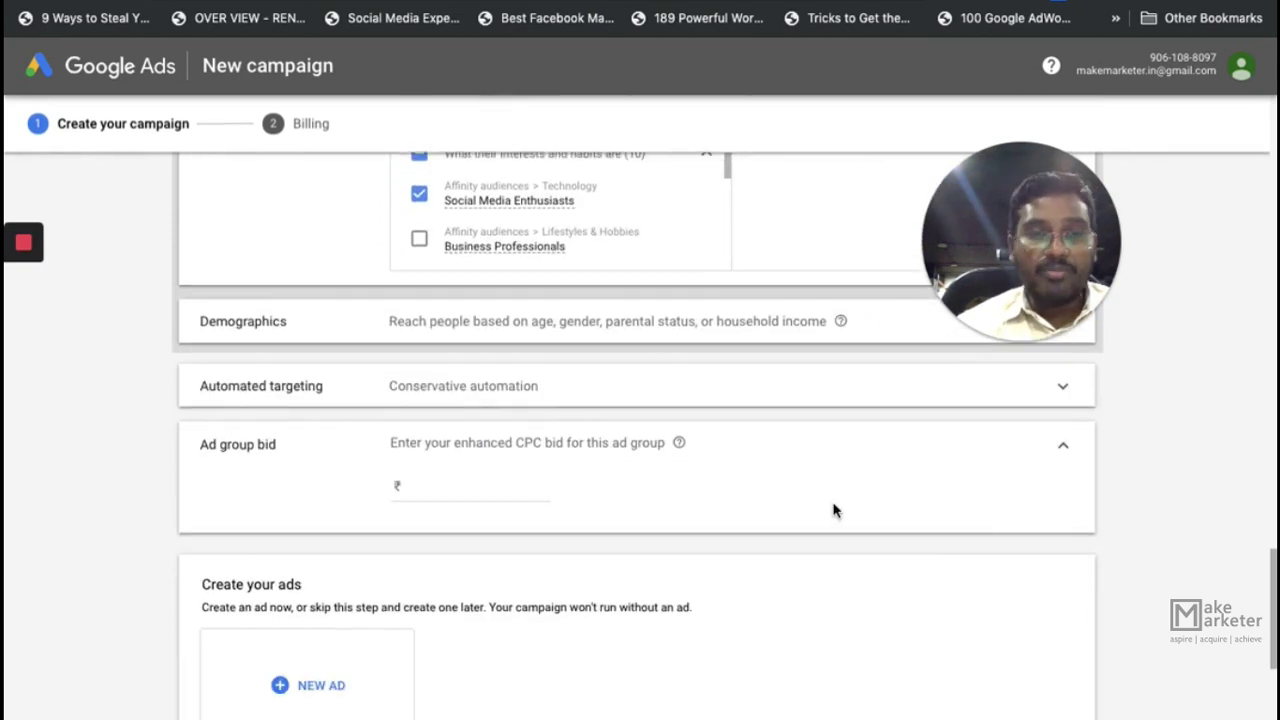
{"action": "left_click", "coordinate": [626, 338]}
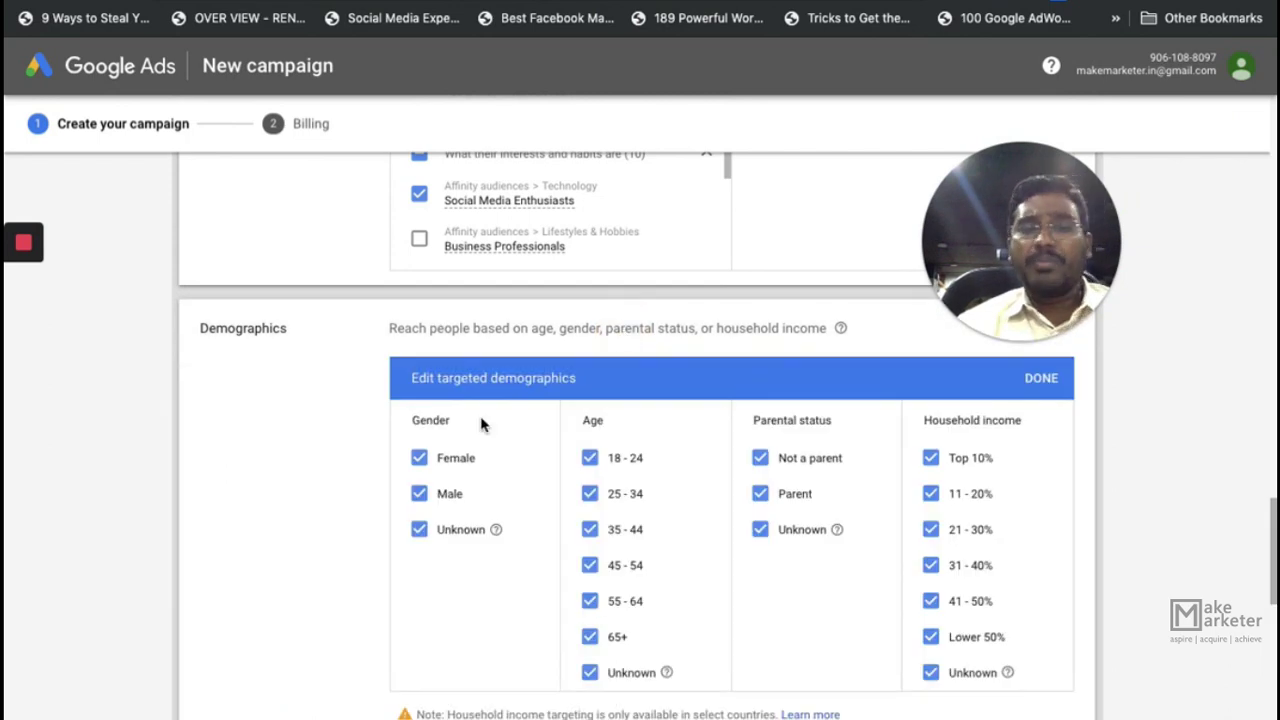
{"action": "left_click", "coordinate": [590, 565]}
{"action": "left_click", "coordinate": [590, 601]}
{"action": "left_click", "coordinate": [590, 637]}
{"action": "left_click", "coordinate": [590, 672]}
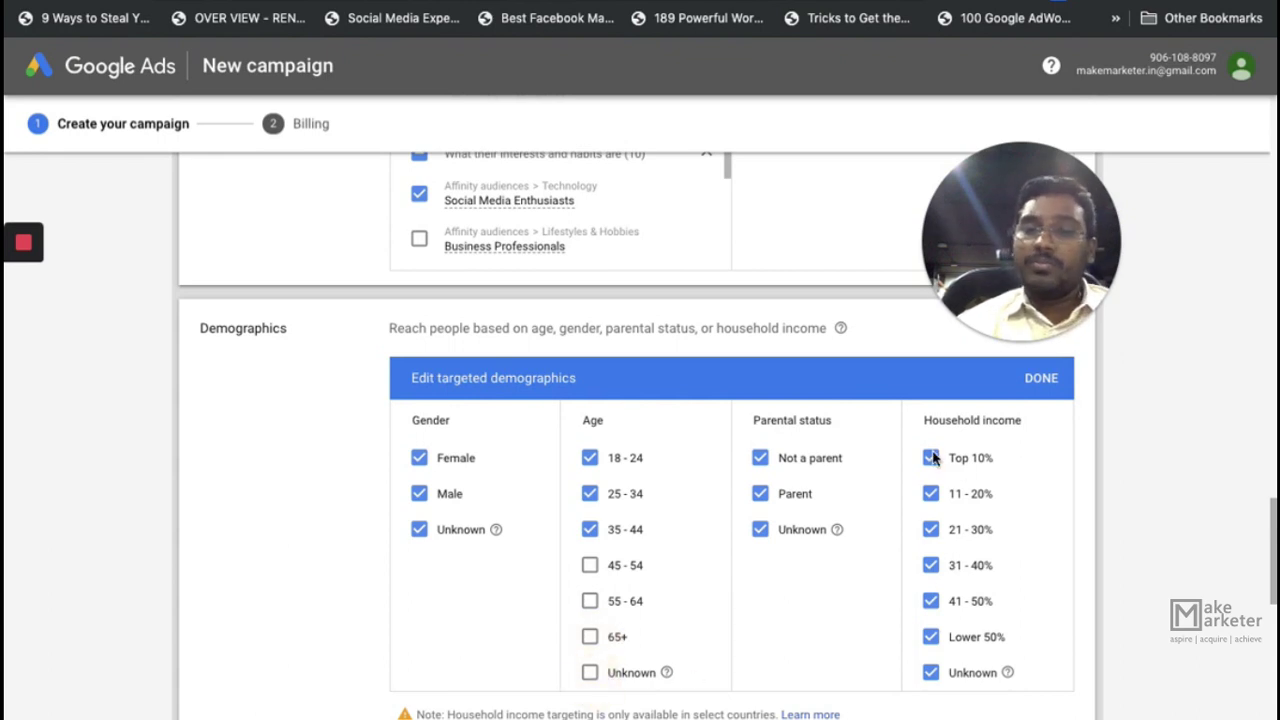
{"action": "left_click", "coordinate": [1043, 379]}
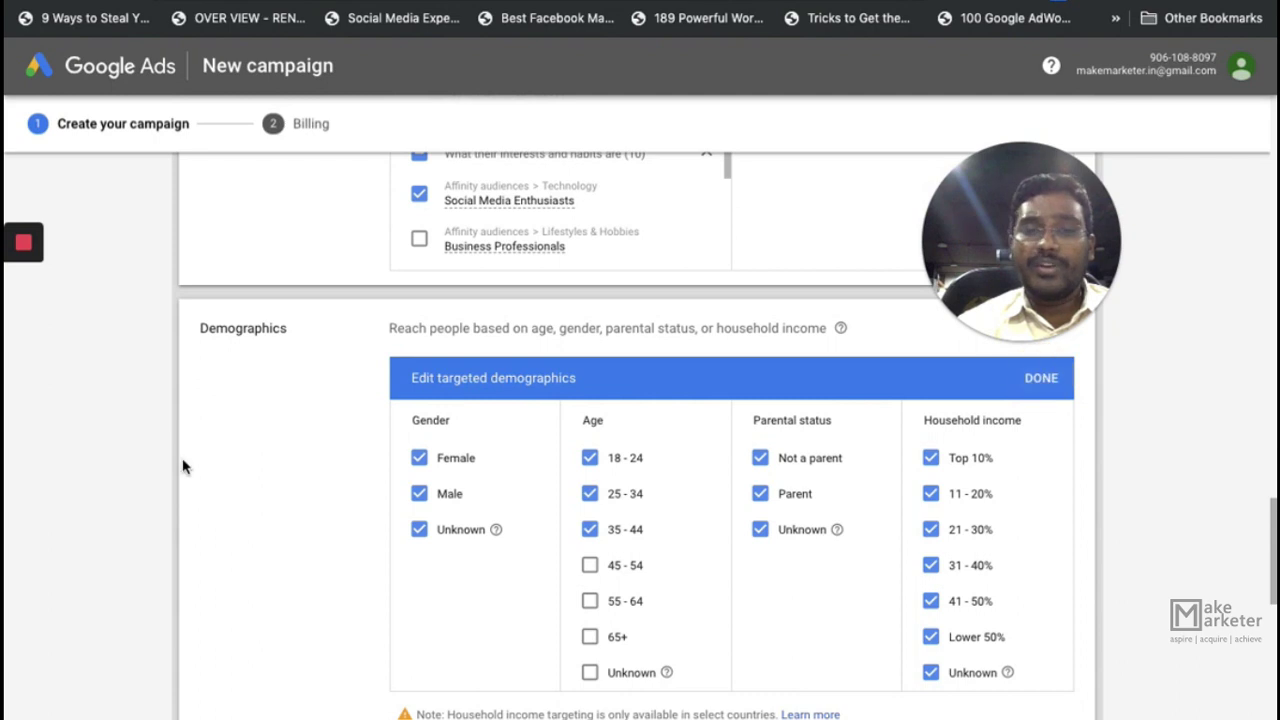
- Set the ad group's automated targeting to No automated targeting
{"action": "scroll", "coordinate": [271, 543], "scroll_direction": "down", "scroll_amount": 5}
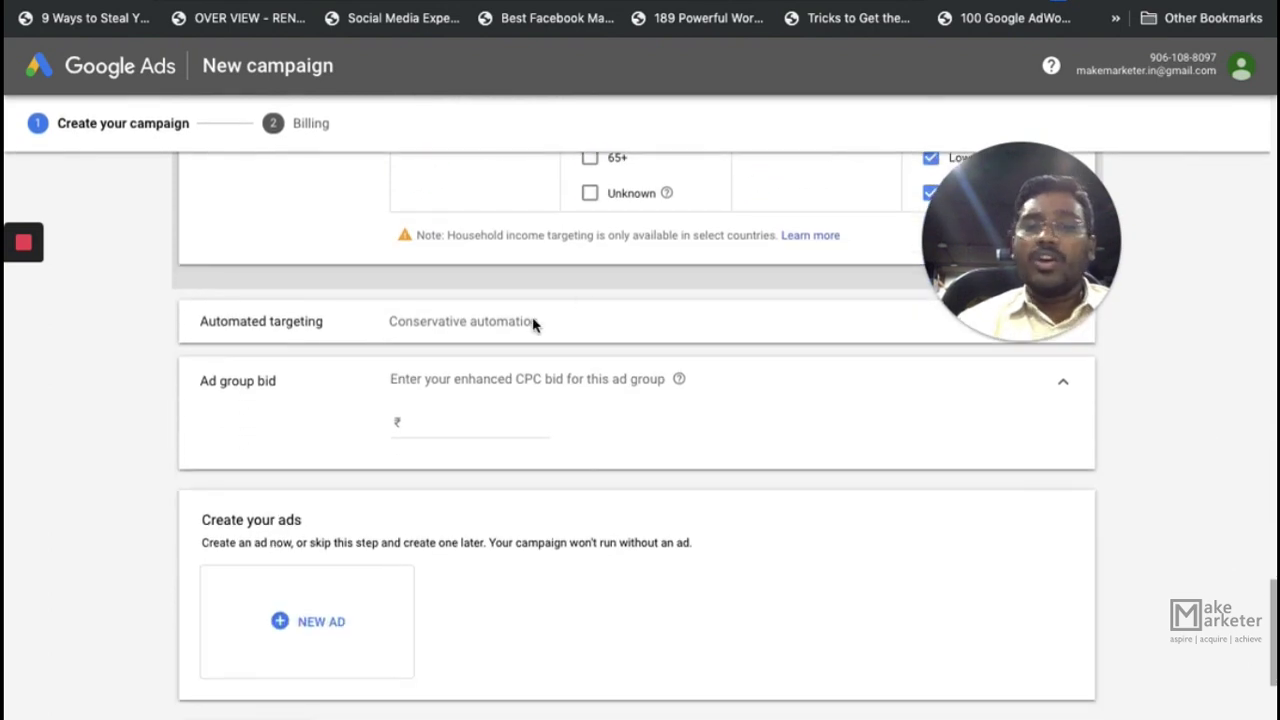
{"action": "left_click", "coordinate": [535, 326]}
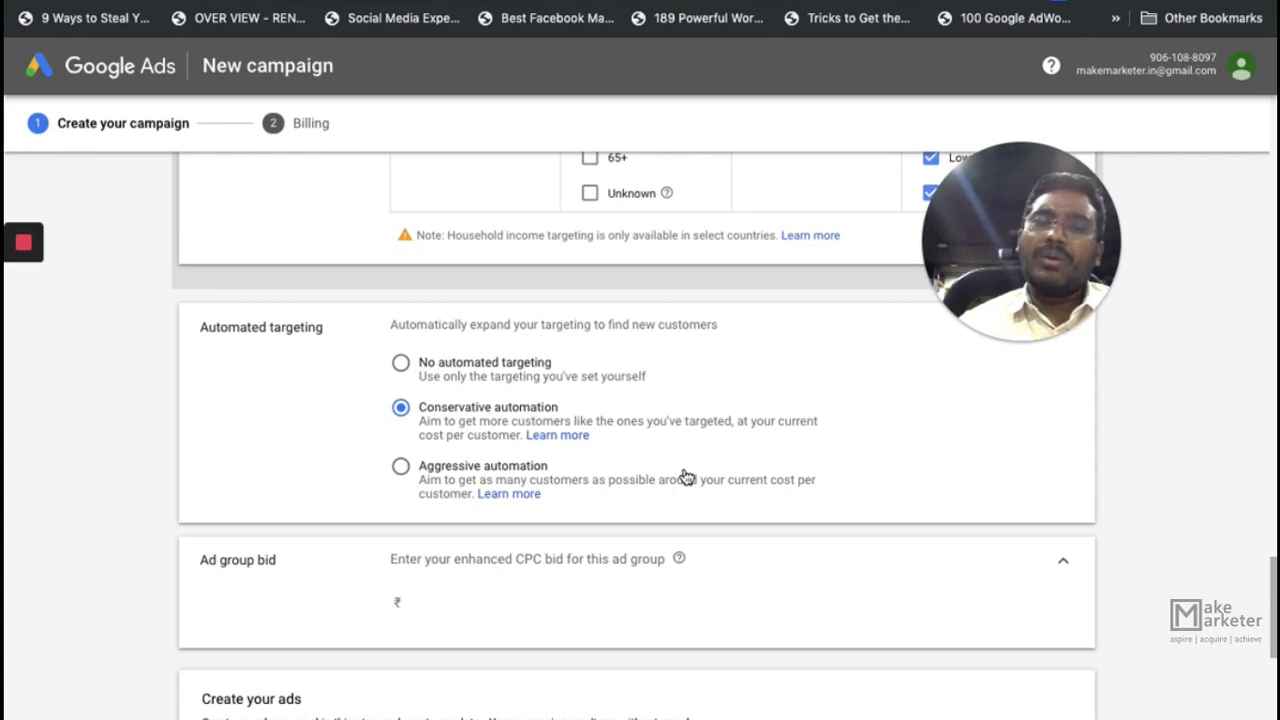
{"action": "left_click", "coordinate": [402, 364]}
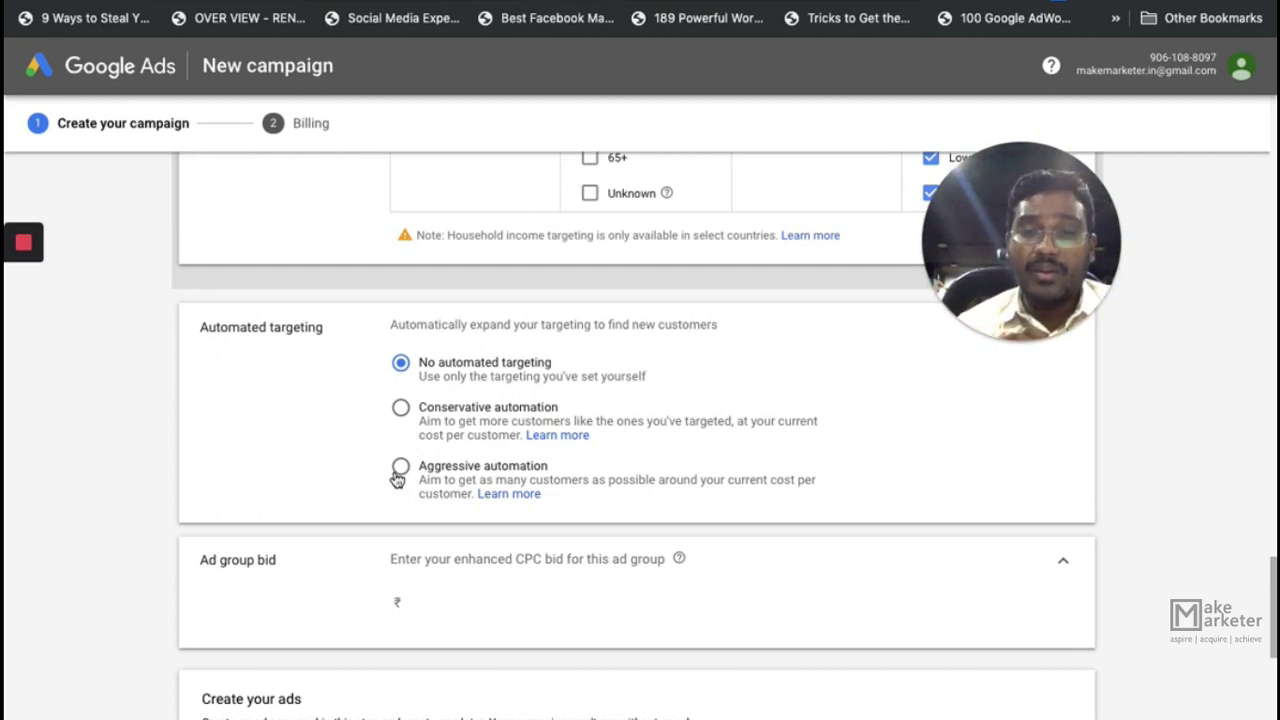
- Set the ad group's enhanced CPC bid to ₹20
{"action": "scroll", "coordinate": [651, 543], "scroll_direction": "down", "scroll_amount": 3}
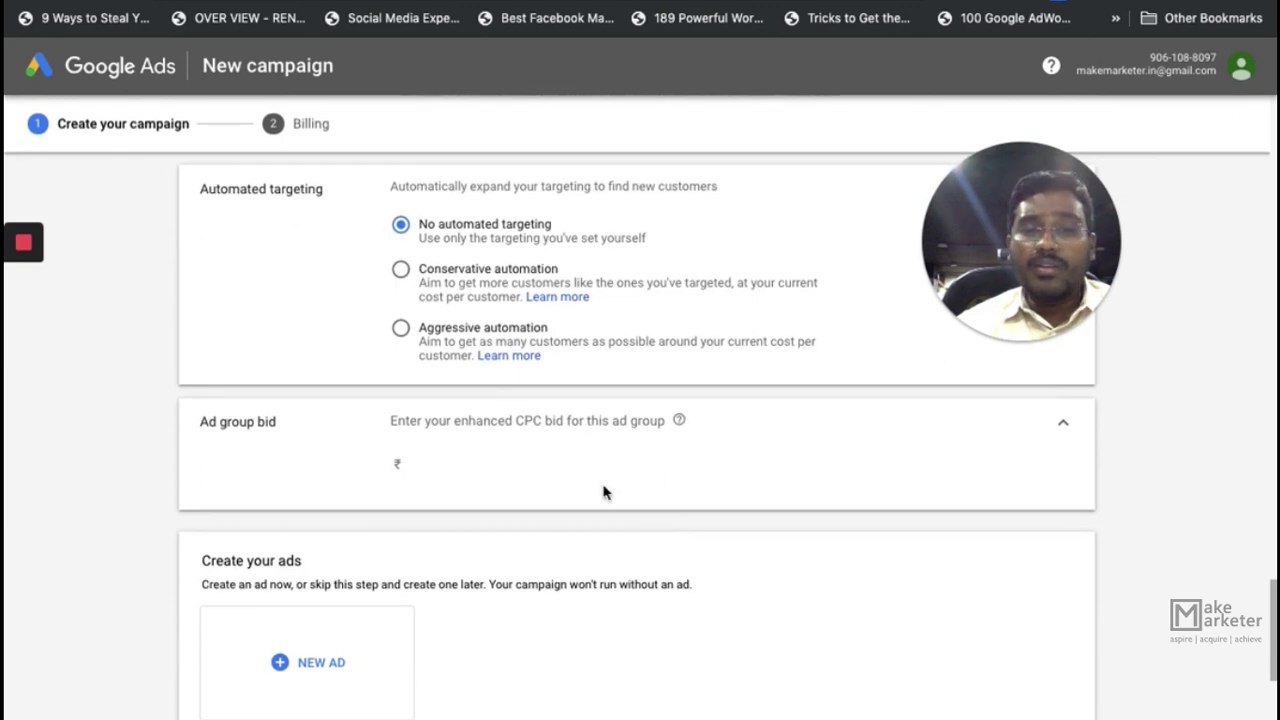
{"action": "left_click", "coordinate": [518, 467]}
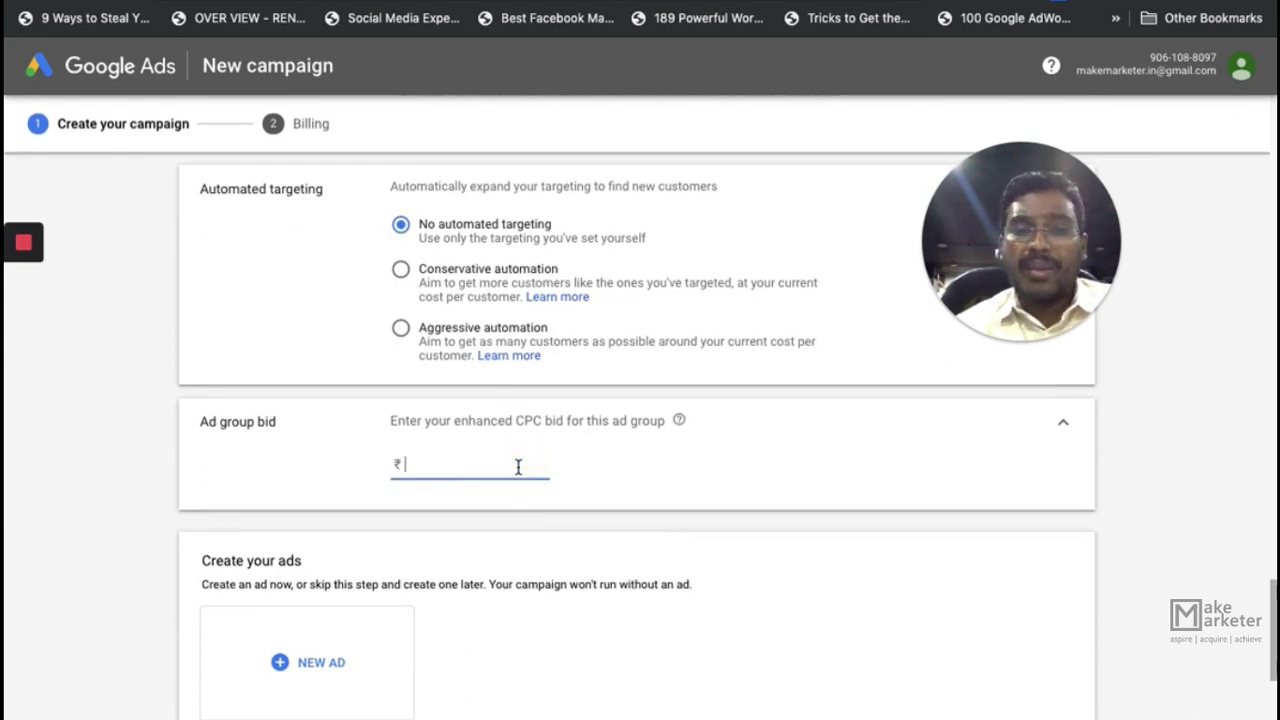
{"action": "type", "text": "20"}
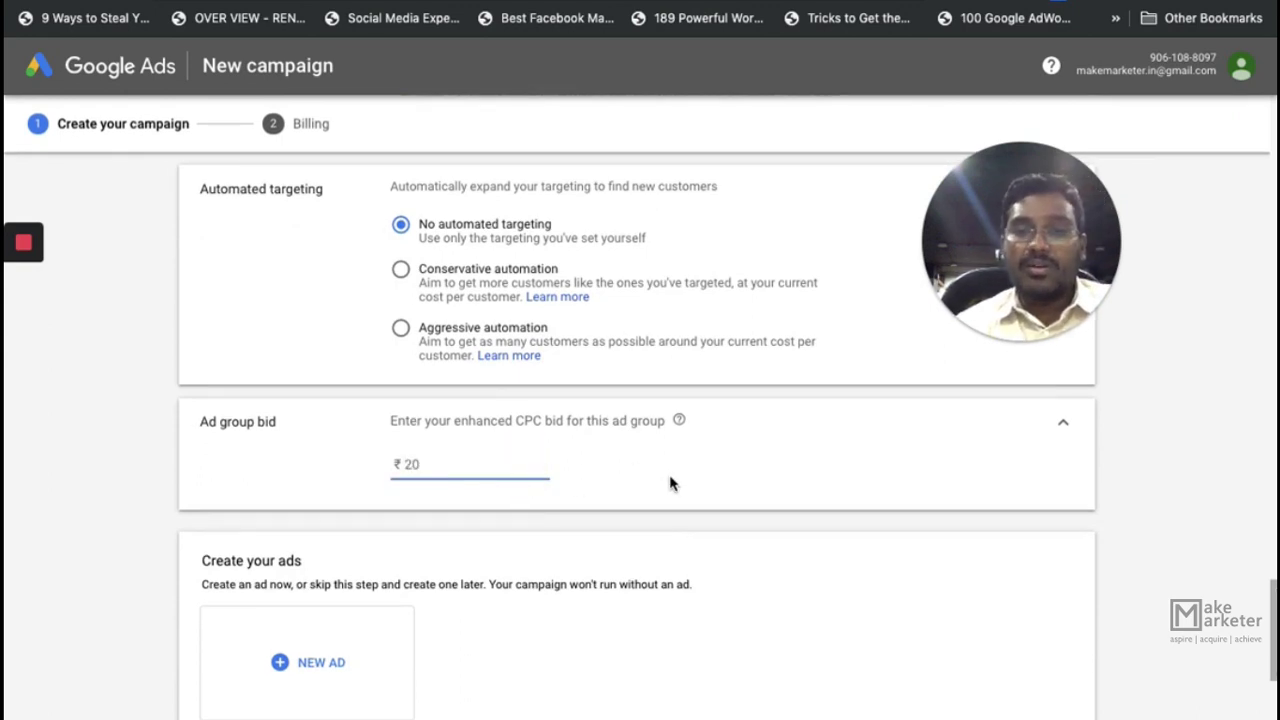
- Start creating a new Gmail ad for the campaign
{"action": "scroll", "coordinate": [670, 482], "scroll_direction": "down", "scroll_amount": 3}
{"action": "left_click", "coordinate": [311, 505]}
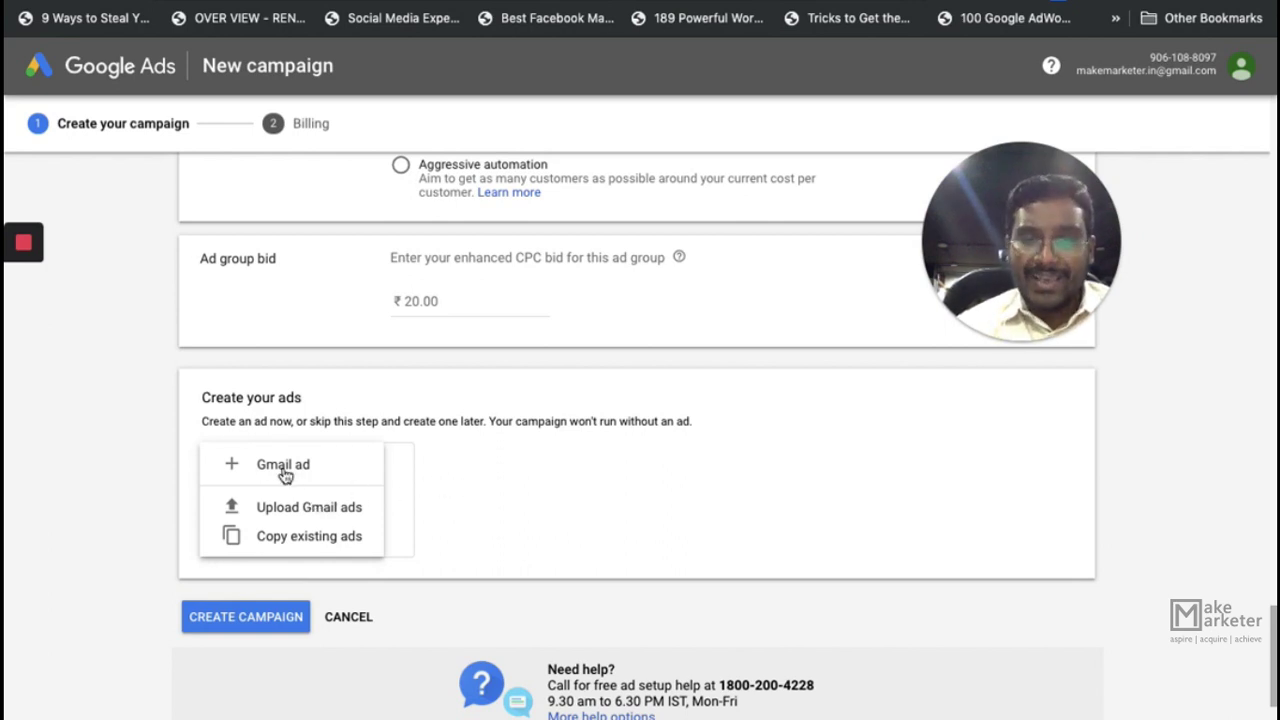
{"action": "left_click", "coordinate": [307, 472]}
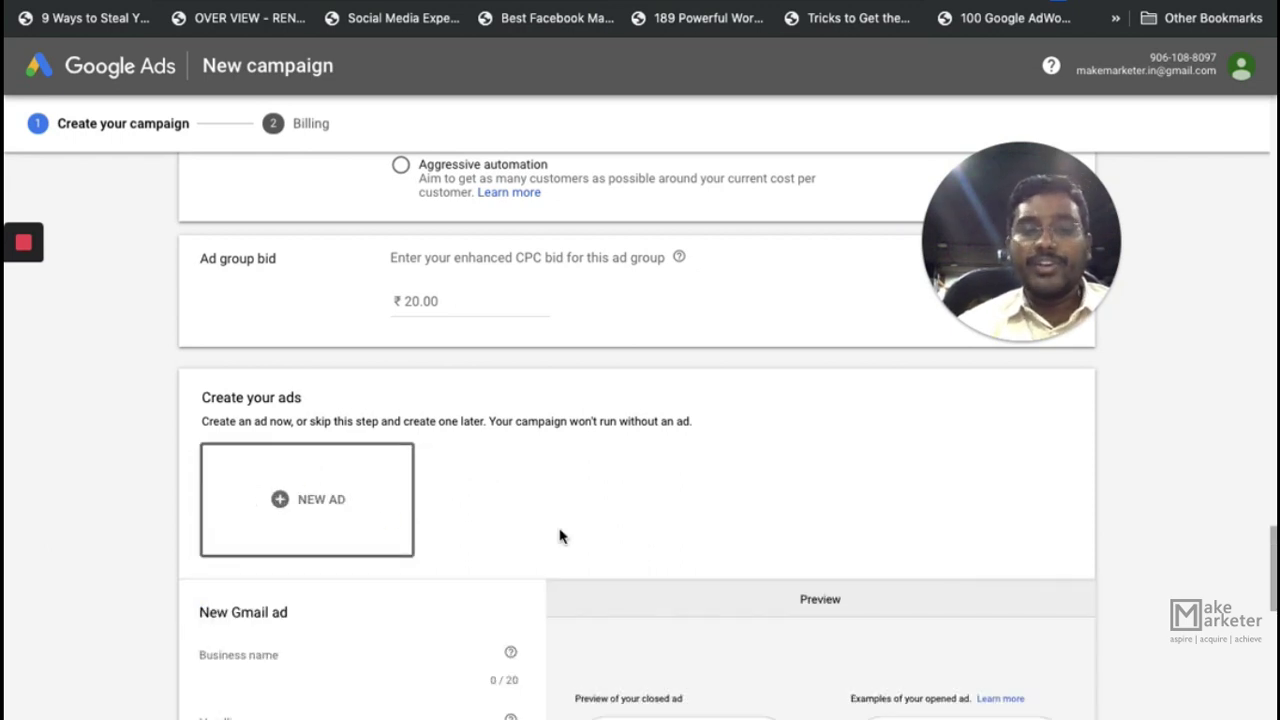
- Enter Make Marketer as the business name of the new Gmail ad
{"action": "scroll", "coordinate": [560, 537], "scroll_direction": "down", "scroll_amount": 2}
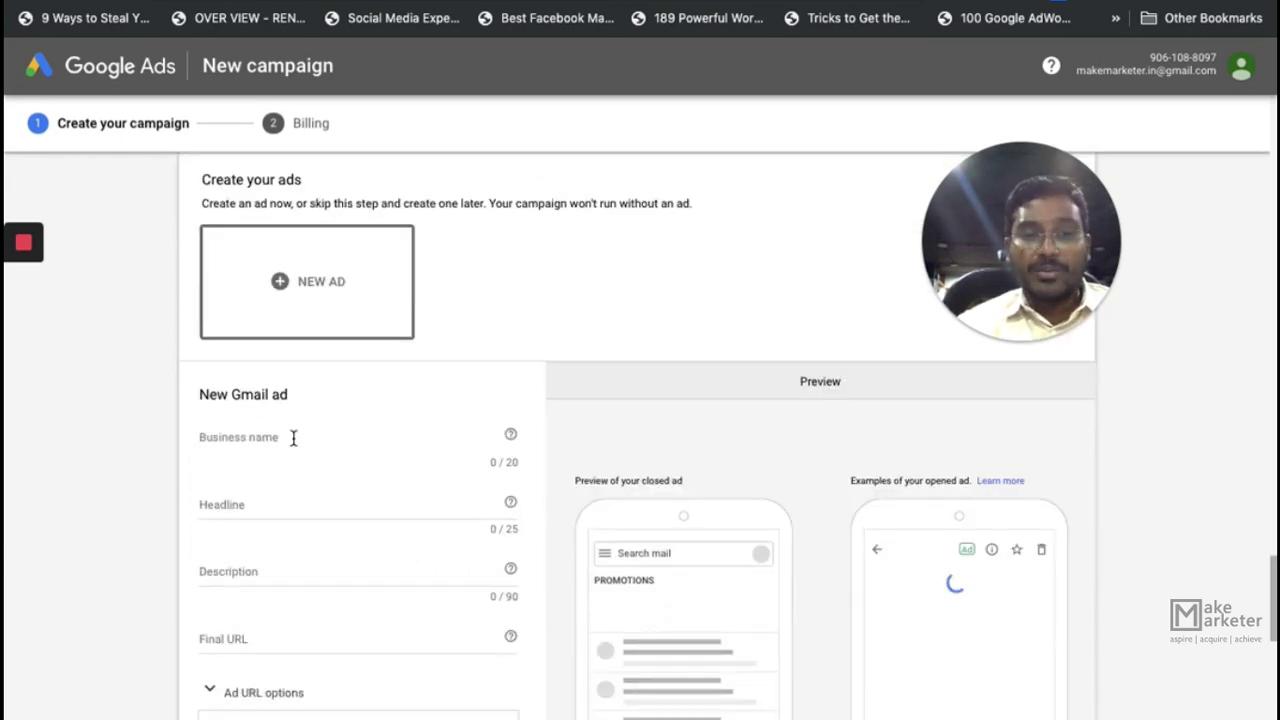
{"action": "scroll", "coordinate": [293, 437], "scroll_direction": "down", "scroll_amount": 1}
{"action": "left_click", "coordinate": [293, 437]}
{"action": "left_click", "coordinate": [309, 296]}
{"action": "type", "text": "Make Marketer"}
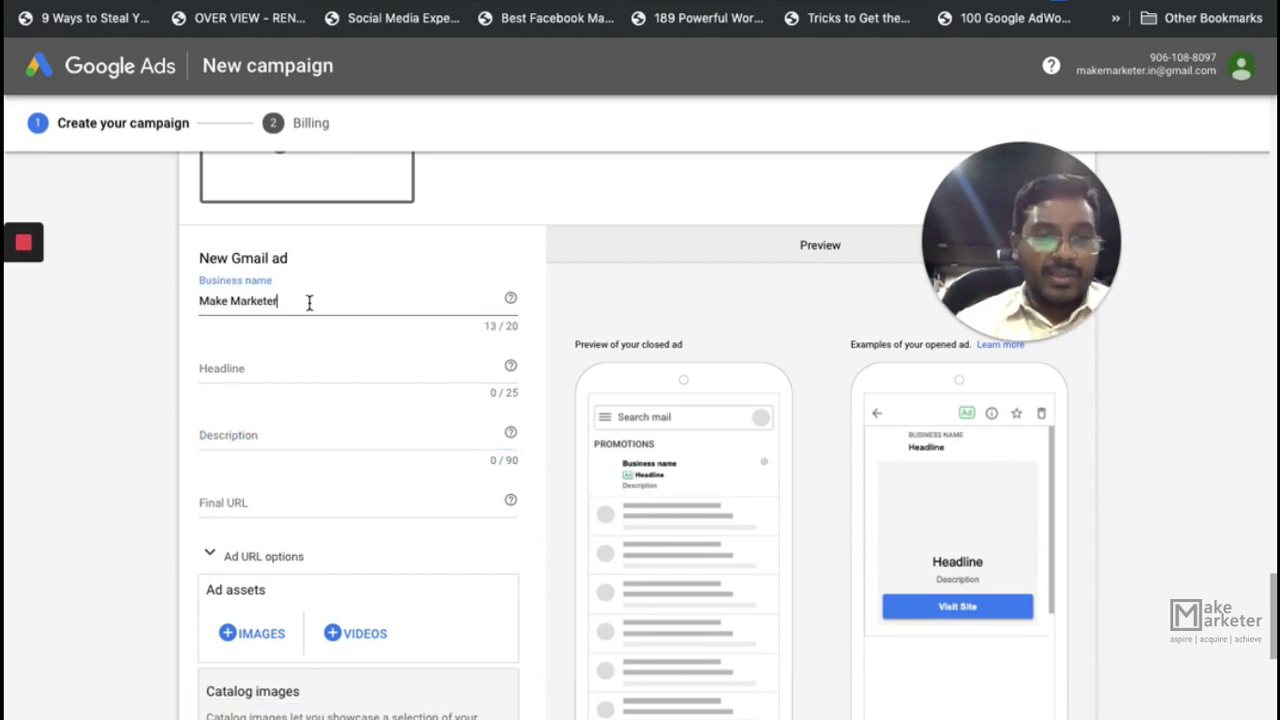
- Try "Digital Marketing Bootcamp" and "Digital Marketing Immersiv" as the ad's headline
{"action": "left_click", "coordinate": [280, 366]}
{"action": "type", "text": "Digital Marketing Bootcamp"}
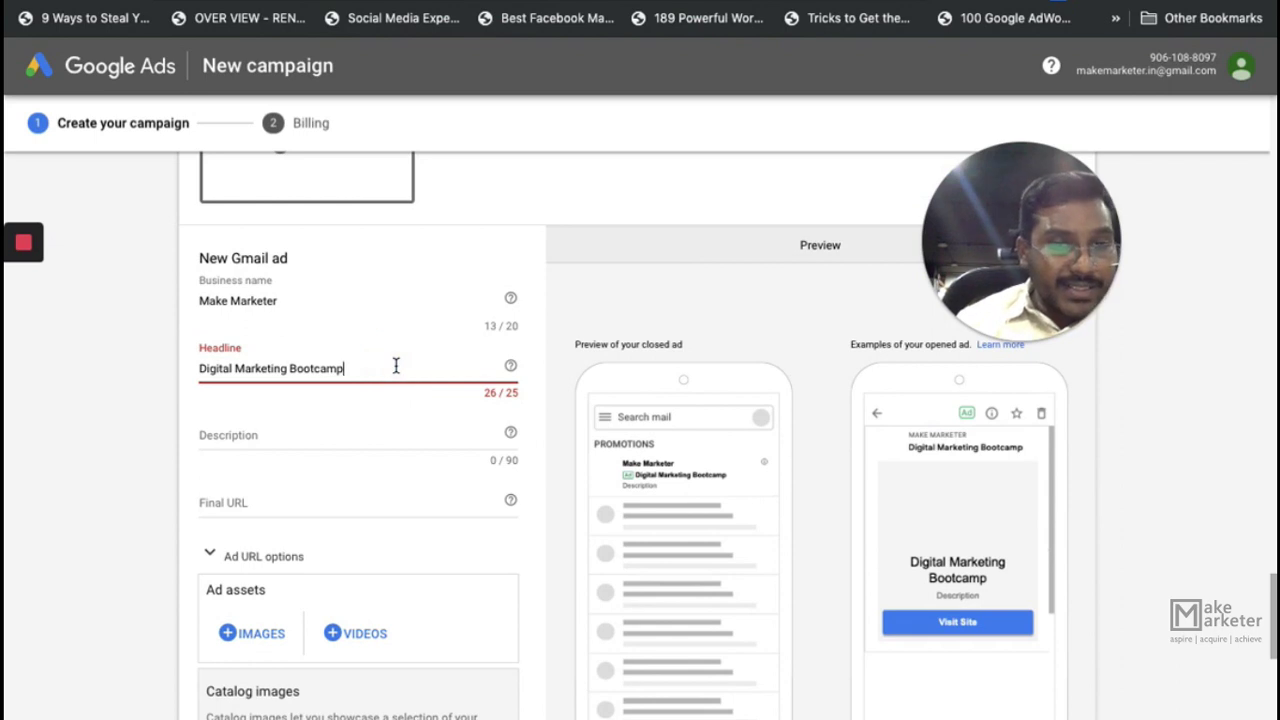
{"action": "key", "text": "BackSpace"}
{"action": "key", "text": "BackSpace"}
{"action": "key", "text": "BackSpace"}
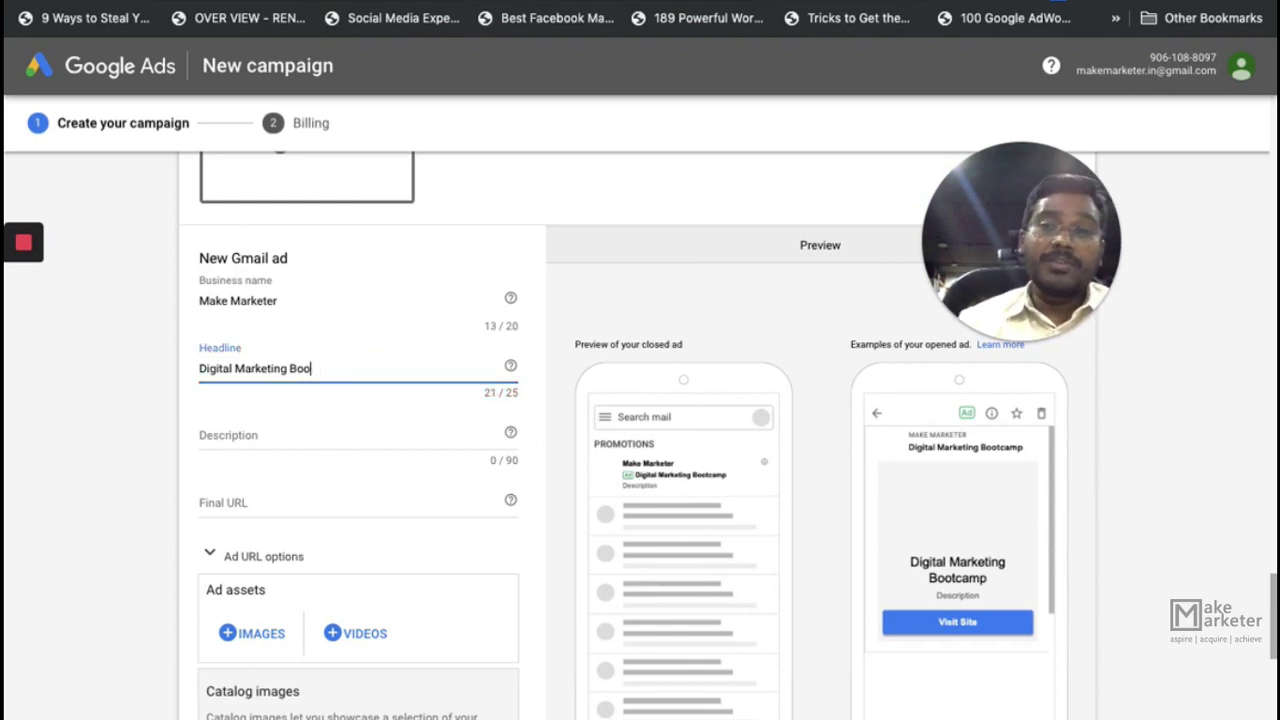
{"action": "key", "text": "BackSpace"}
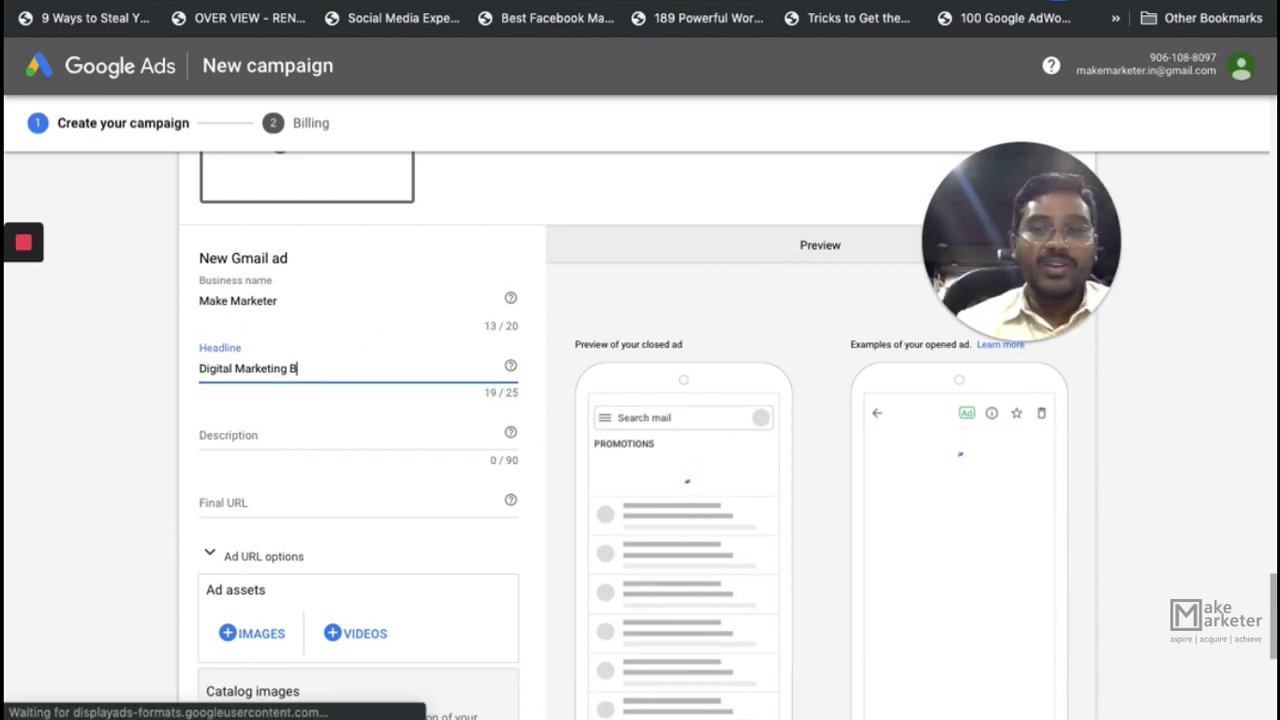
{"action": "key", "text": "BackSpace"}
{"action": "key", "text": "BackSpace"}
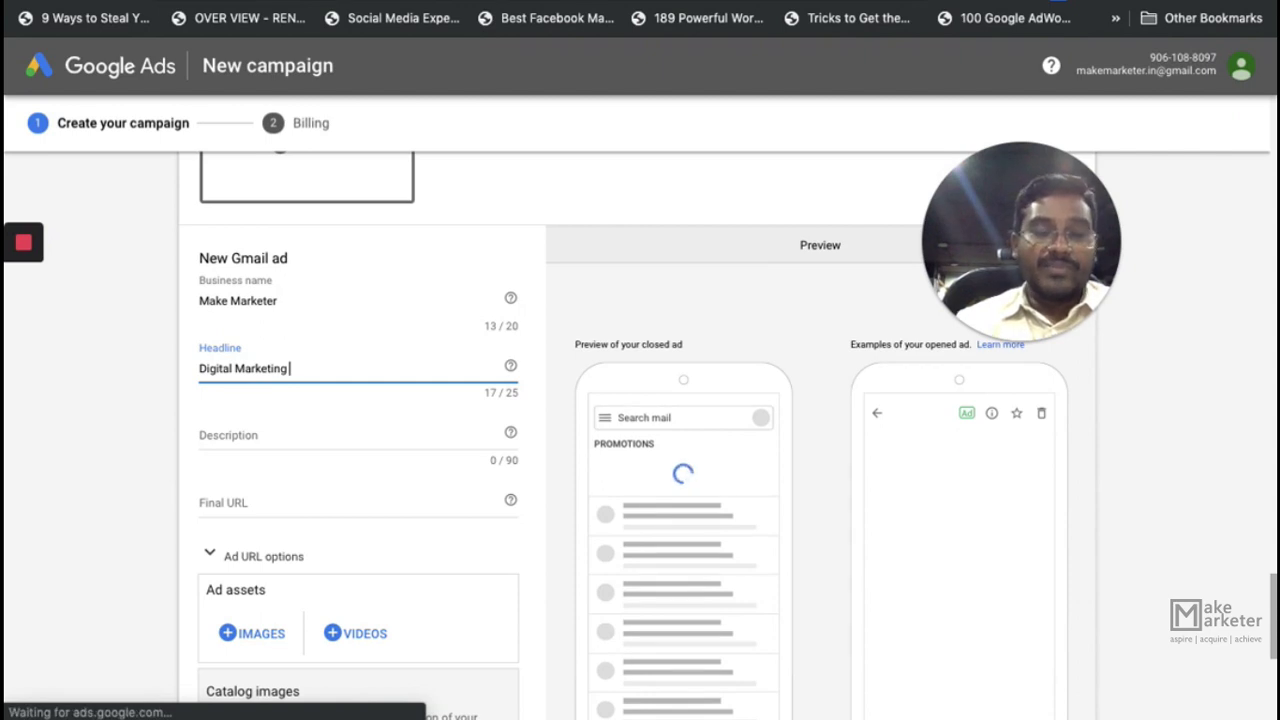
{"action": "type", "text": "Immersiv"}
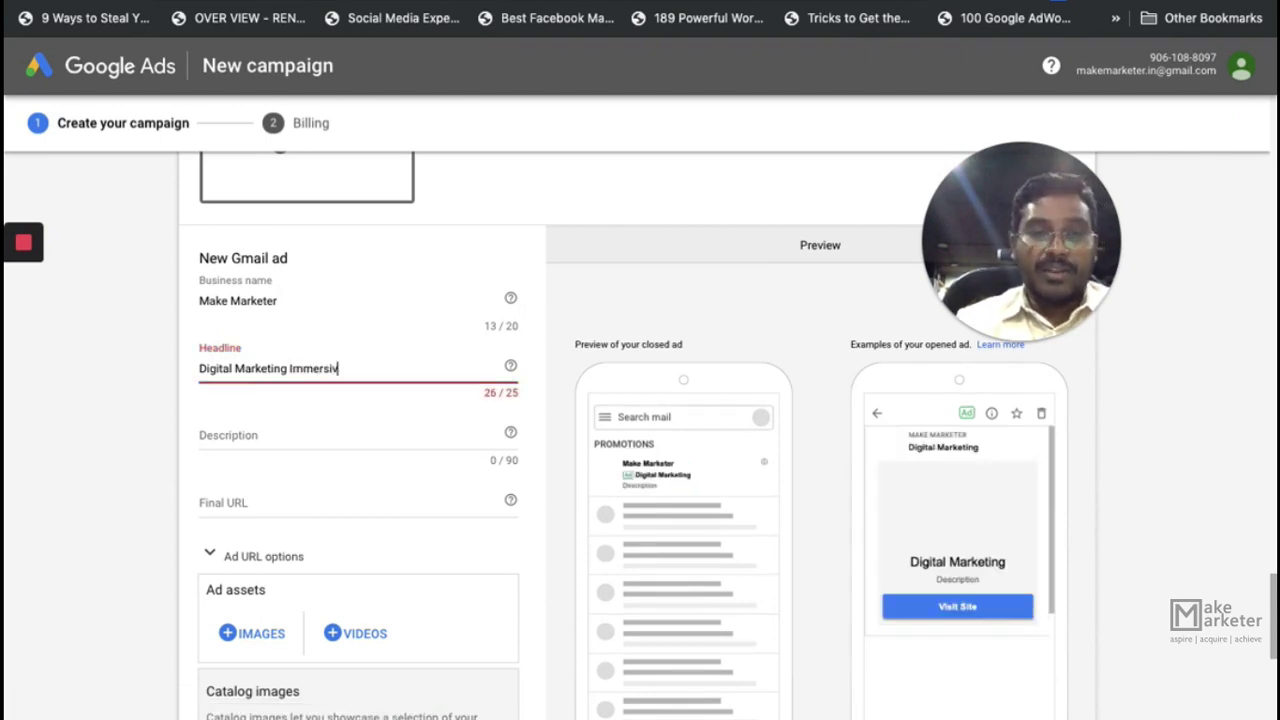
{"action": "key", "text": "BackSpace"}
{"action": "key", "text": "BackSpace"}
{"action": "key", "text": "BackSpace"}
{"action": "key", "text": "BackSpace"}
{"action": "key", "text": "BackSpace"}
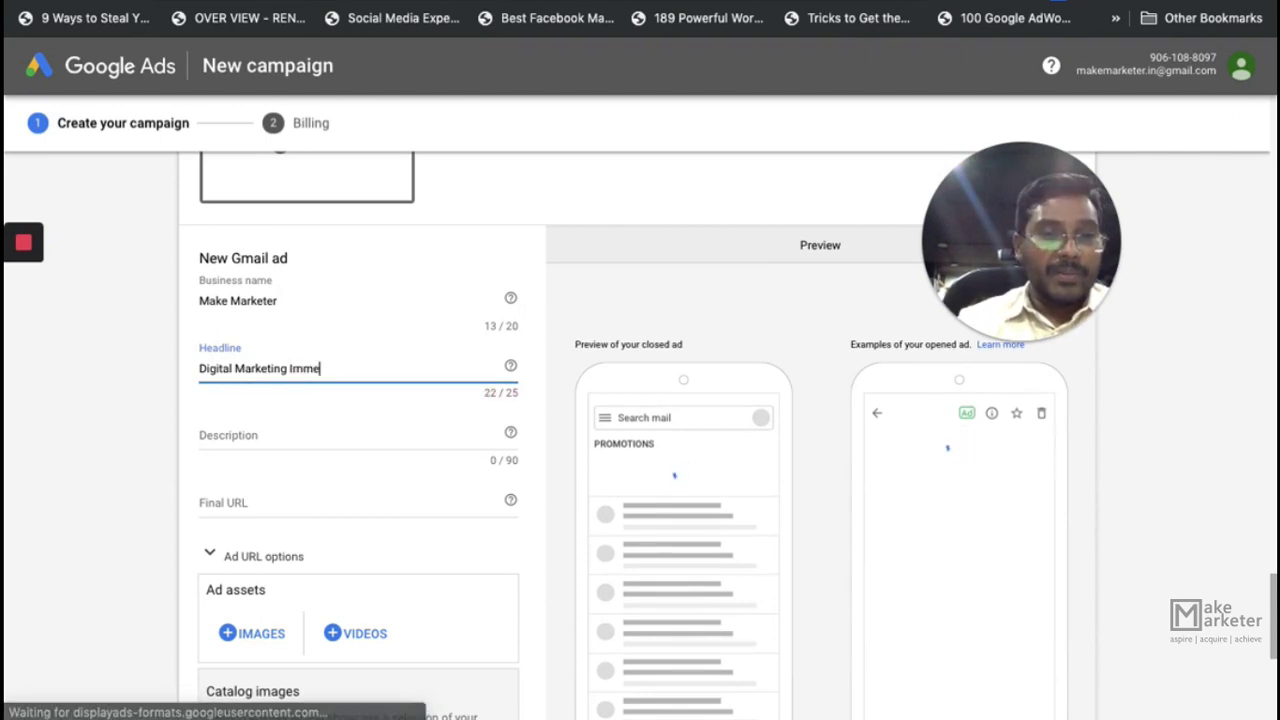
- Clear the headline and set it to "DIgtial Marketing Course"
{"action": "key", "text": "BackSpace"}
{"action": "key", "text": "BackSpace"}
{"action": "key", "text": "BackSpace"}
{"action": "key", "text": "BackSpace"}
{"action": "key", "text": "BackSpace"}
{"action": "key", "text": "BackSpace"}
{"action": "key", "text": "BackSpace"}
{"action": "key", "text": "BackSpace"}
{"action": "key", "text": "BackSpace"}
{"action": "key", "text": "BackSpace"}
{"action": "key", "text": "BackSpace"}
{"action": "key", "text": "BackSpace"}
{"action": "key", "text": "BackSpace"}
{"action": "key", "text": "BackSpace"}
{"action": "key", "text": "BackSpace"}
{"action": "key", "text": "BackSpace"}
{"action": "key", "text": "BackSpace"}
{"action": "key", "text": "BackSpace"}
{"action": "key", "text": "BackSpace"}
{"action": "key", "text": "BackSpace"}
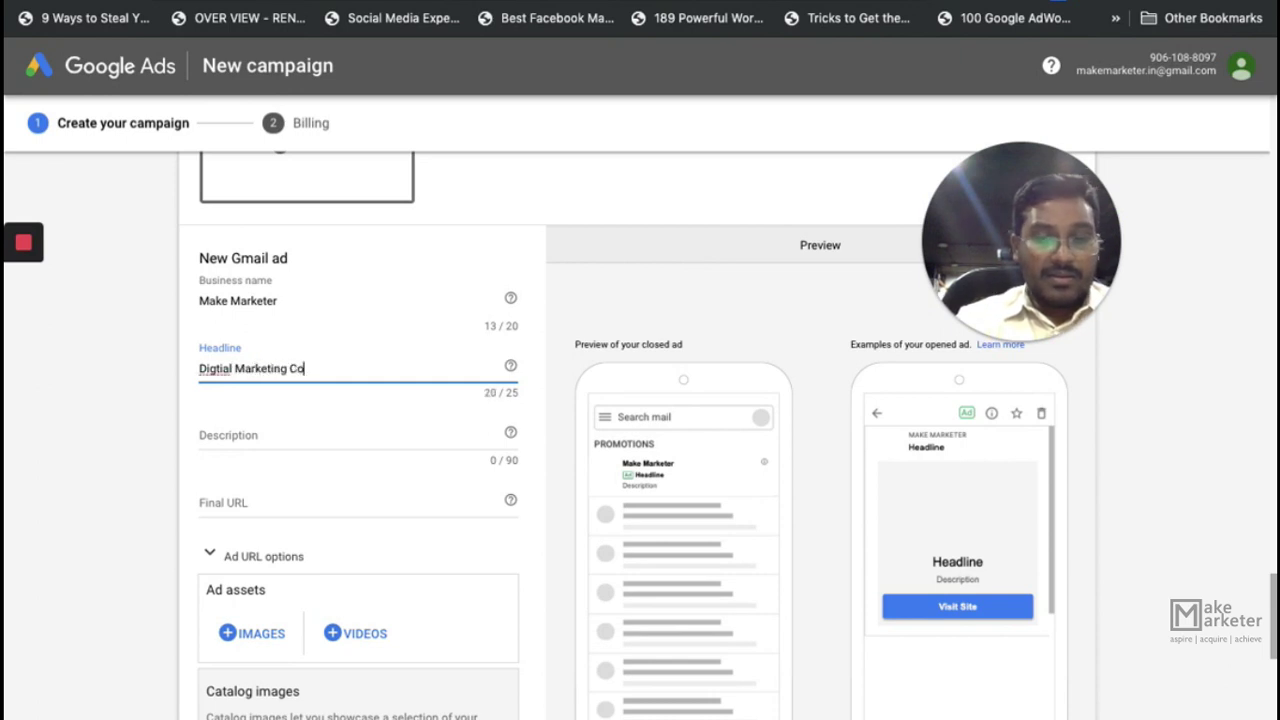
{"action": "left_click", "coordinate": [210, 368]}
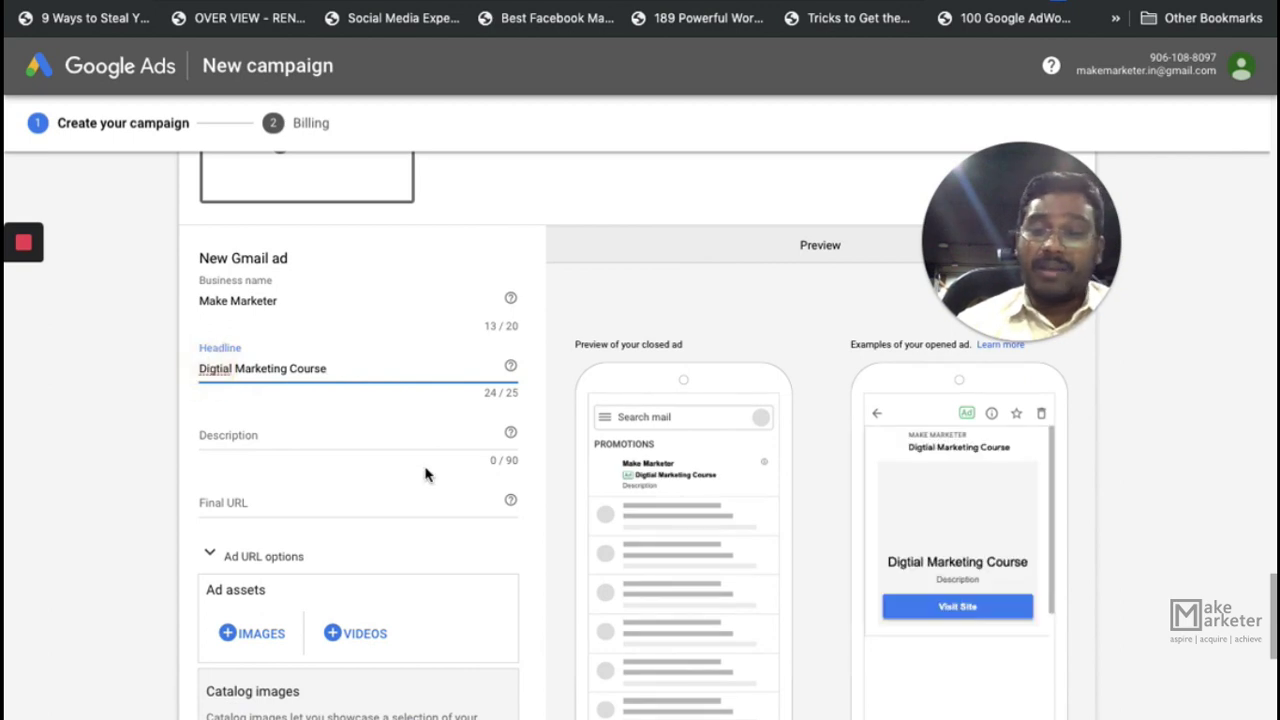
{"action": "key", "text": "Delete"}
{"action": "key", "text": "Right"}
{"action": "type", "text": "t"}
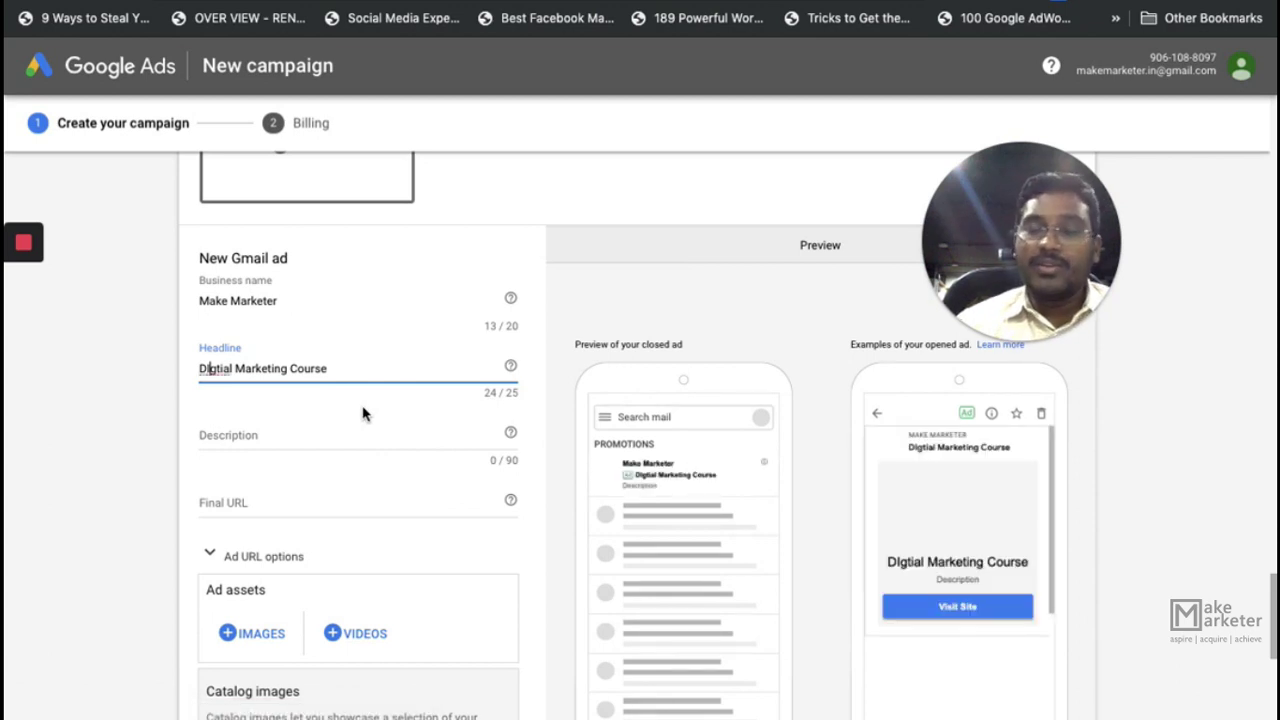
- Begin the ad description with "India's First 100% Real-Time Digital Marketing Bootcamp."
{"action": "left_click", "coordinate": [286, 436]}
{"action": "type", "text": "India"}
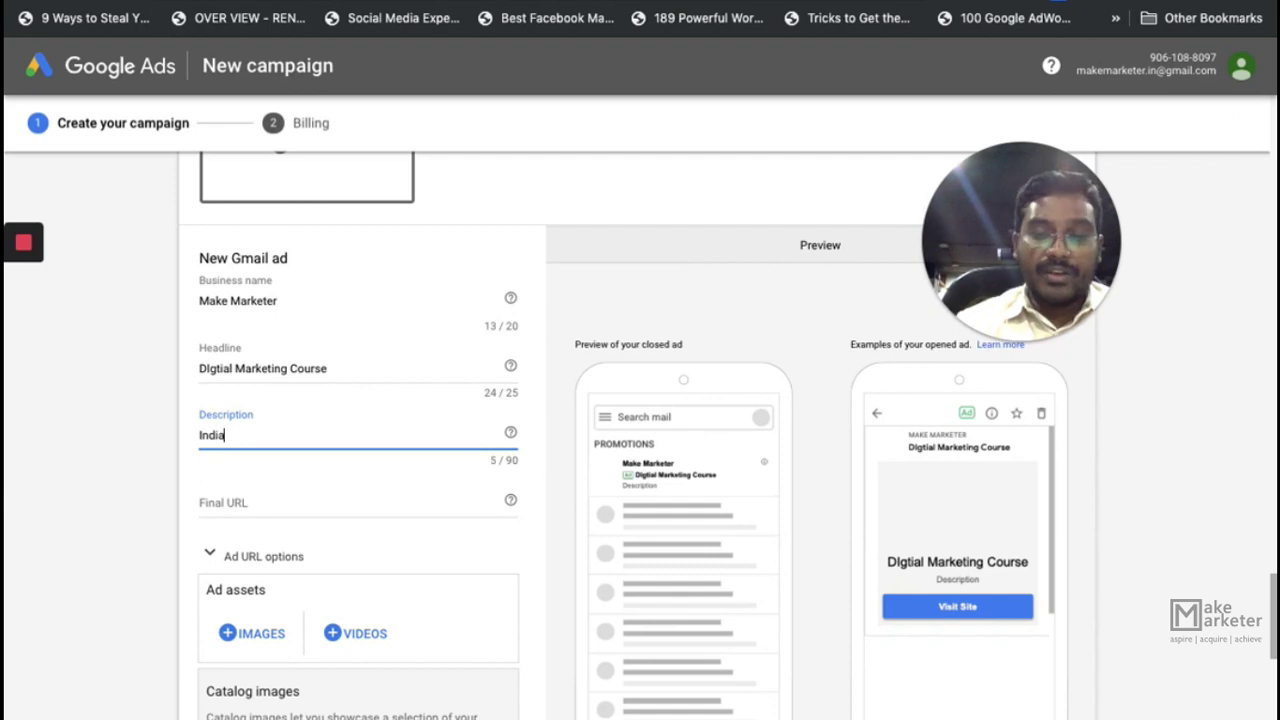
{"action": "type", "text": "'s First 1"}
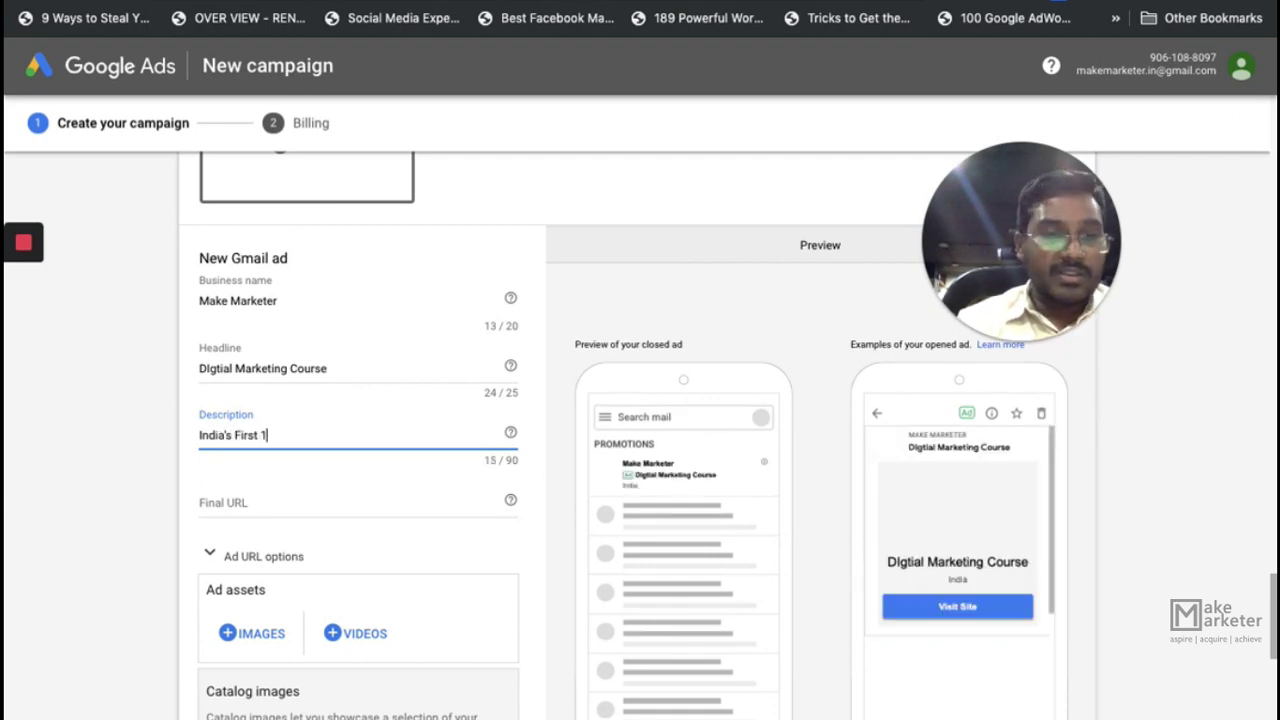
{"action": "type", "text": "00% Real-Time Digital Marketing"}
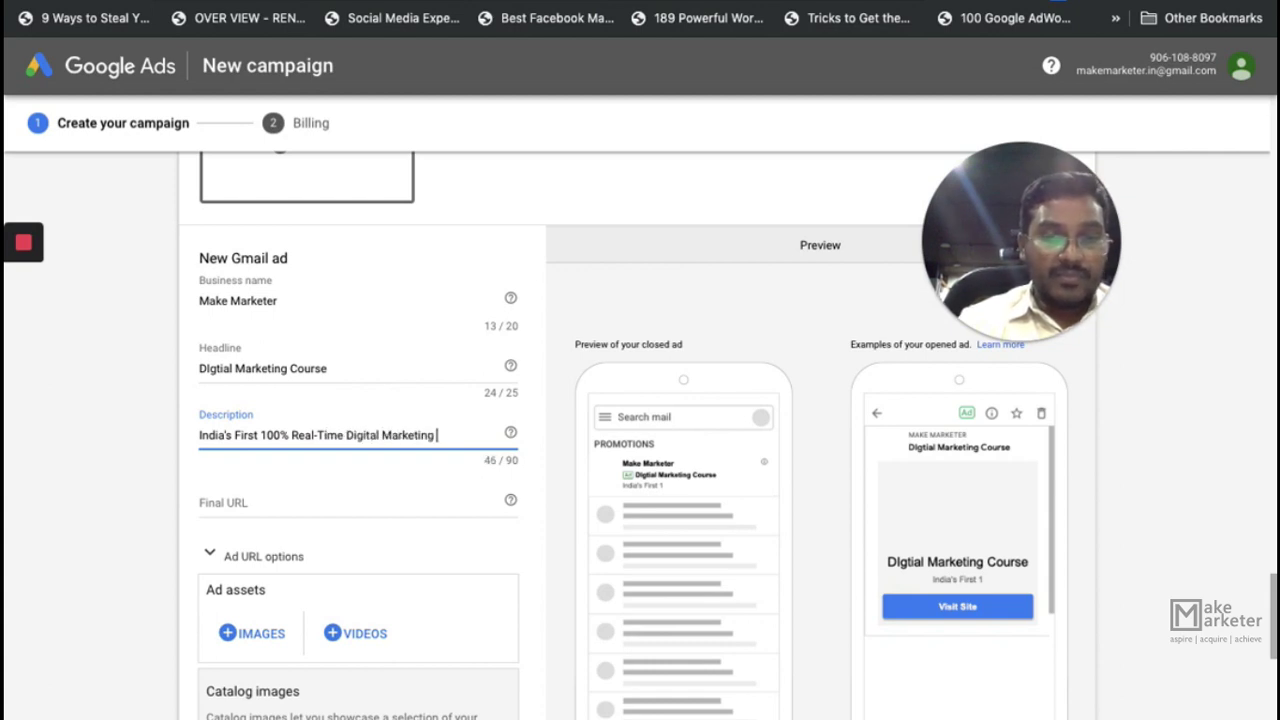
{"action": "type", "text": "."}
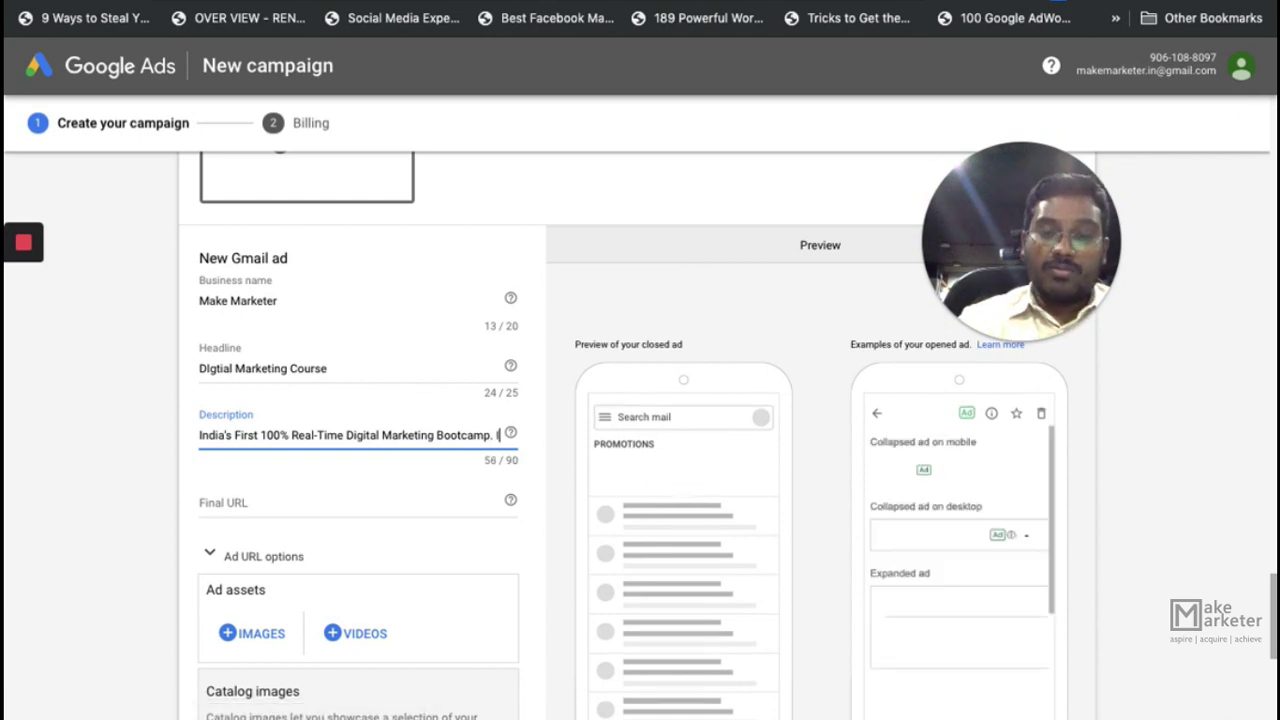
- Add a second sentence to the ad description reading "India's Finest Digital Marketing."
{"action": "type", "text": " India's first"}
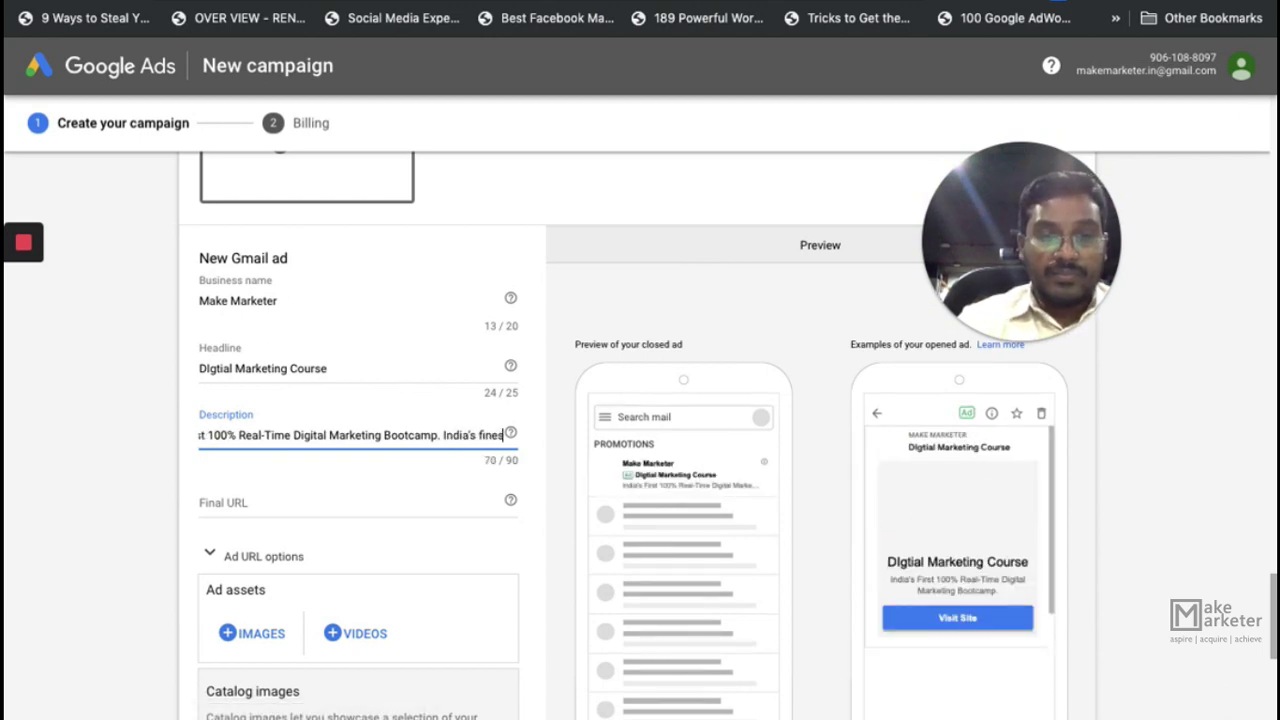
{"action": "key", "text": "BackSpace"}
{"action": "key", "text": "BackSpace"}
{"action": "key", "text": "BackSpace"}
{"action": "key", "text": "BackSpace"}
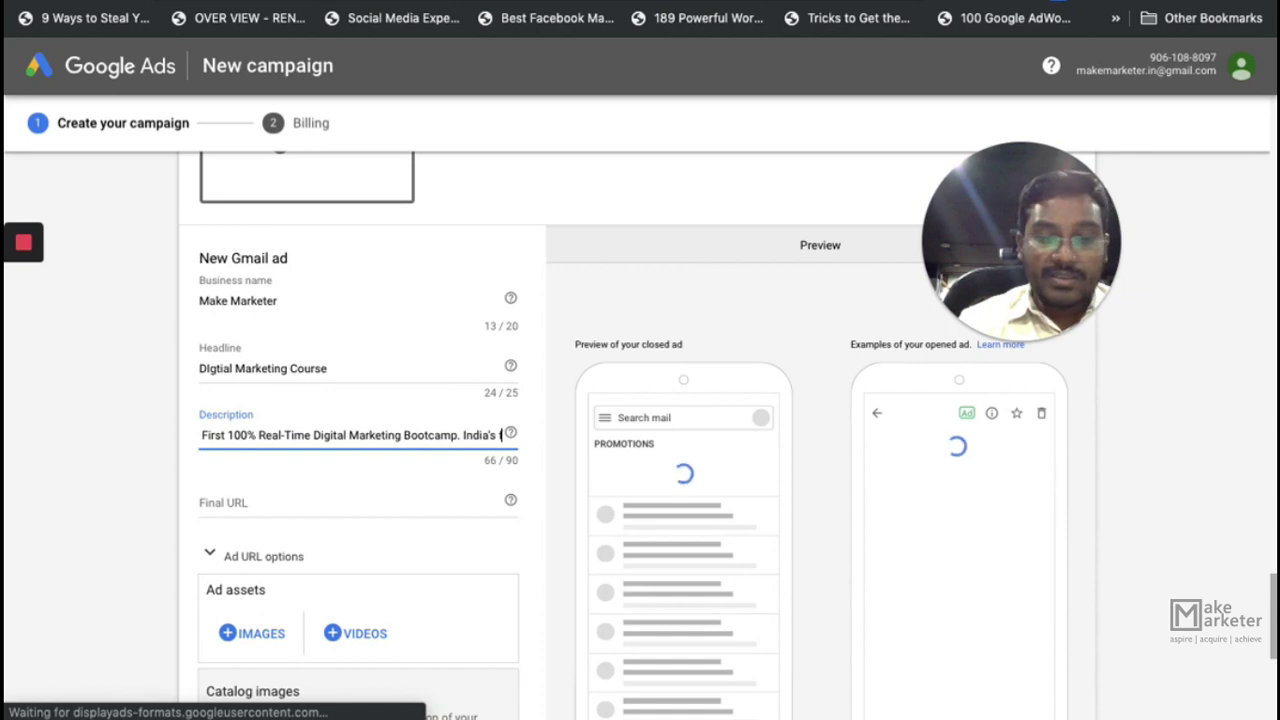
{"action": "type", "text": "inest"}
{"action": "key", "text": "BackSpace"}
{"action": "key", "text": "BackSpace"}
{"action": "key", "text": "BackSpace"}
{"action": "key", "text": "BackSpace"}
{"action": "key", "text": "BackSpace"}
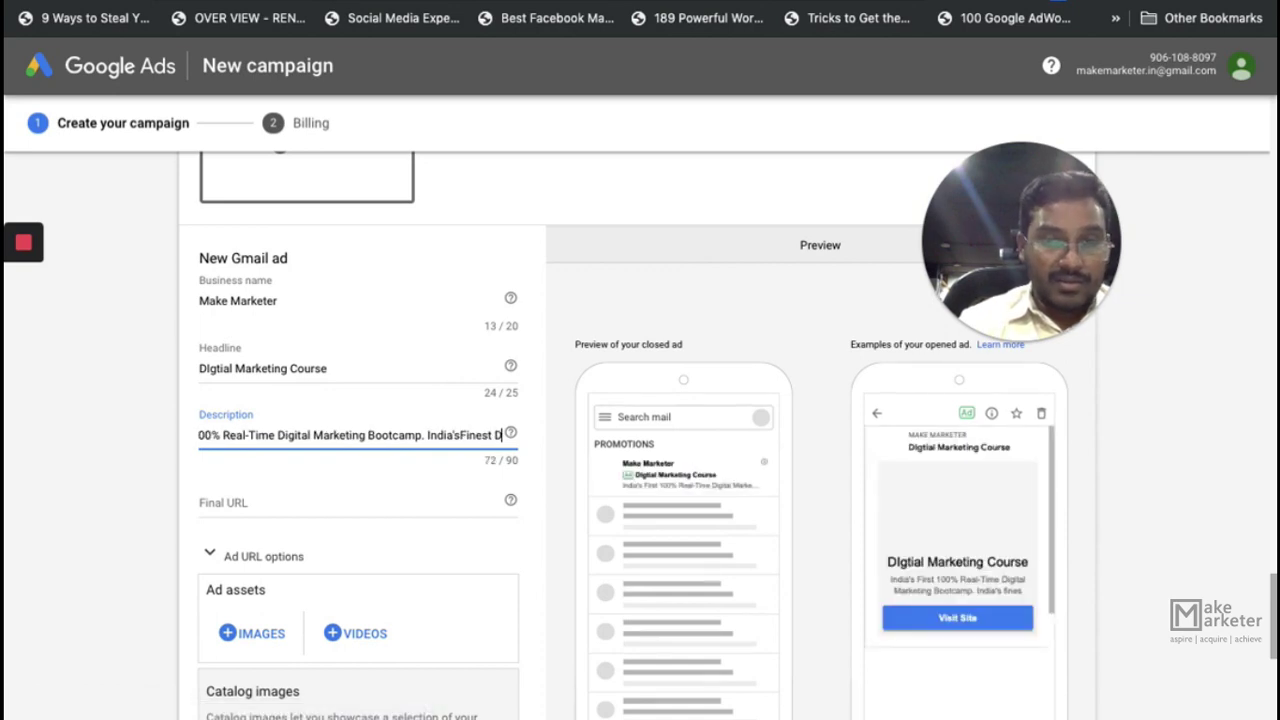
{"action": "key", "text": "BackSpace"}
{"action": "type", "text": "Finest"}
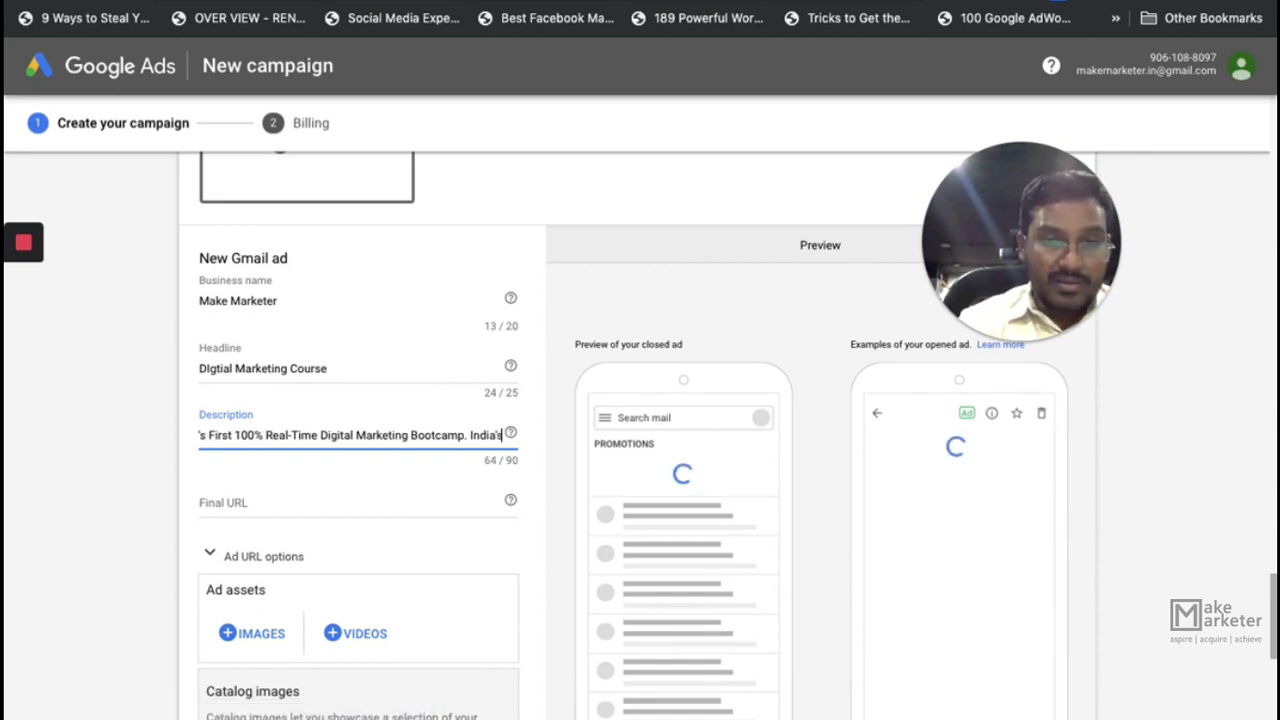
{"action": "type", "text": " Digital Mar"}
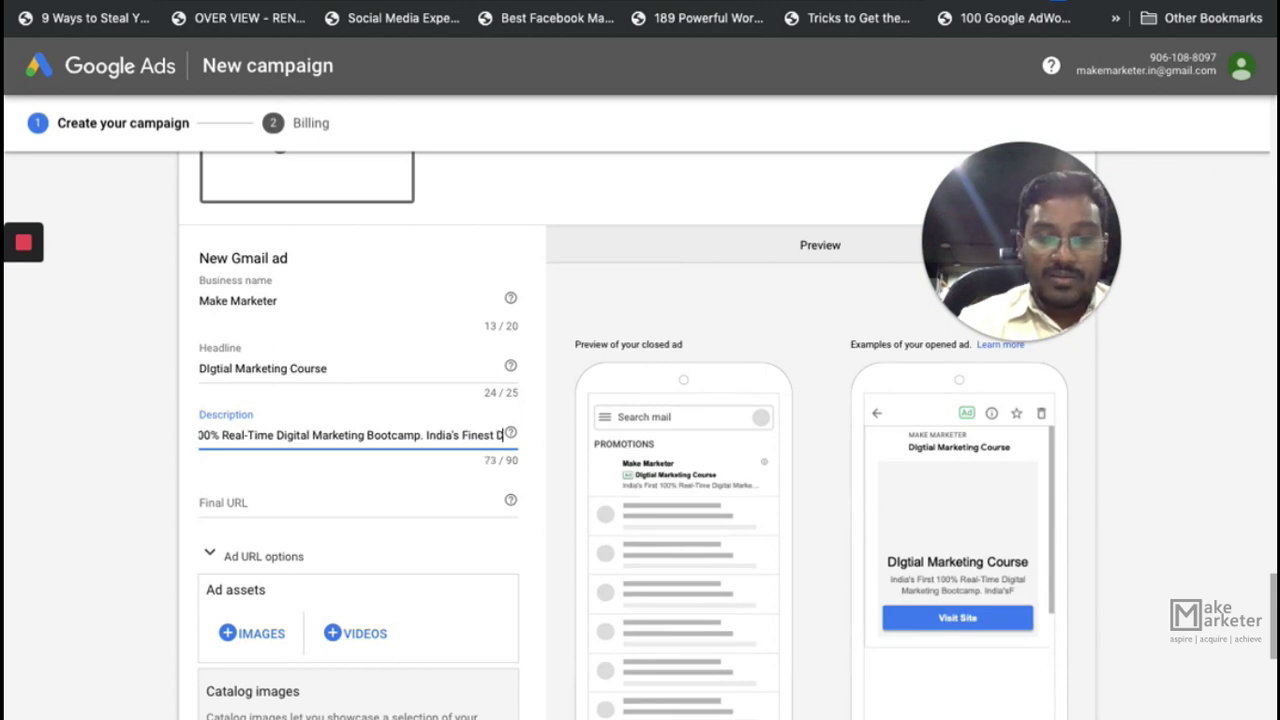
{"action": "type", "text": "keting"}
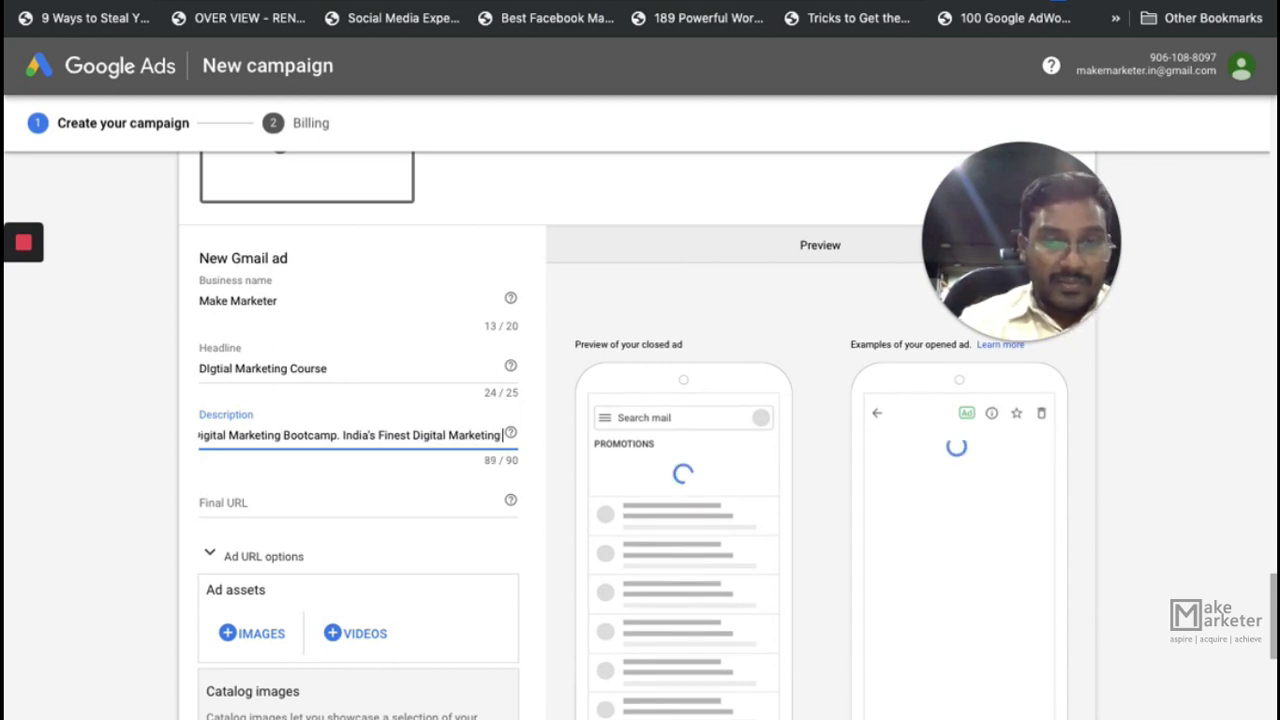
{"action": "type", "text": "."}
{"action": "left_click", "coordinate": [226, 505]}
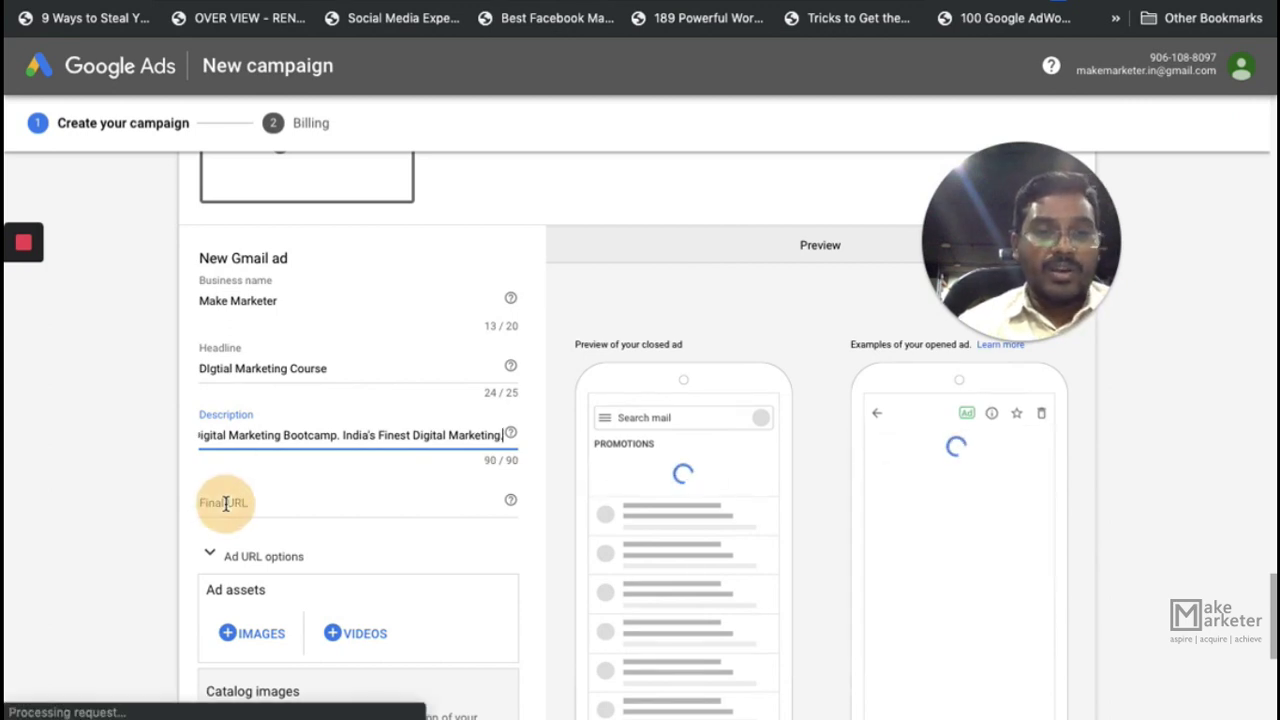
{"action": "type", "text": "http://ww"}
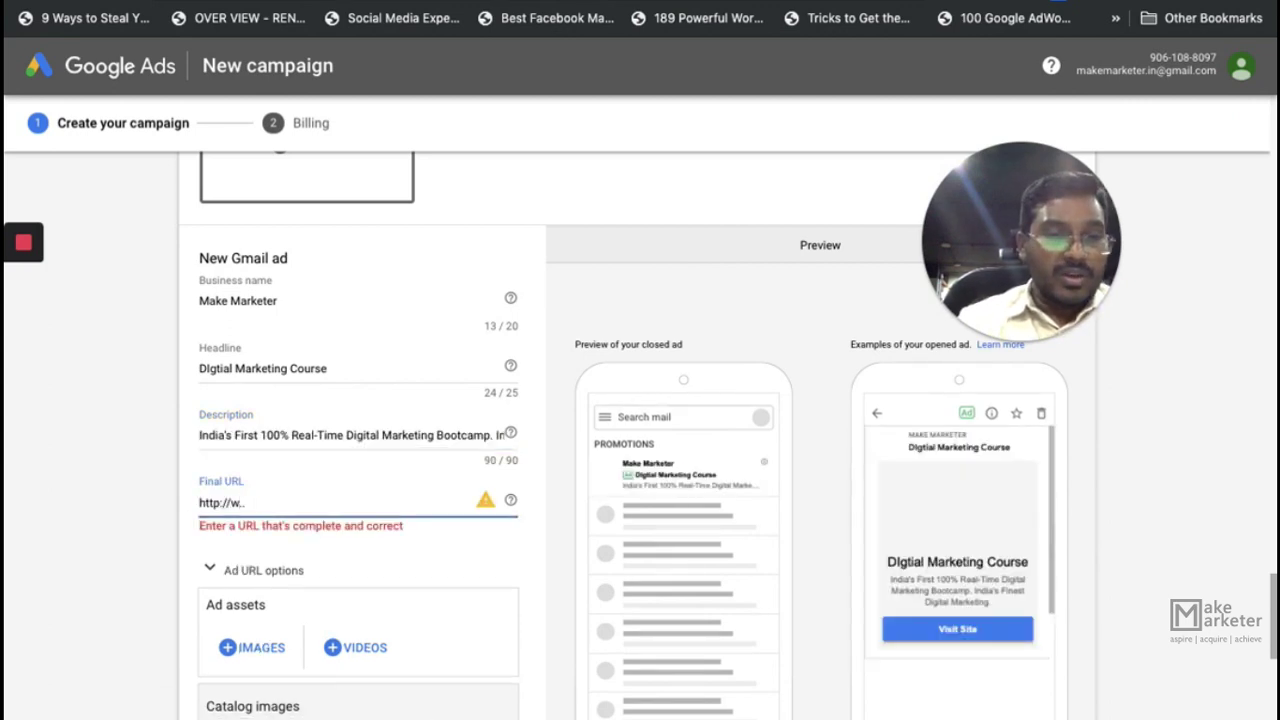
{"action": "type", "text": "w"}
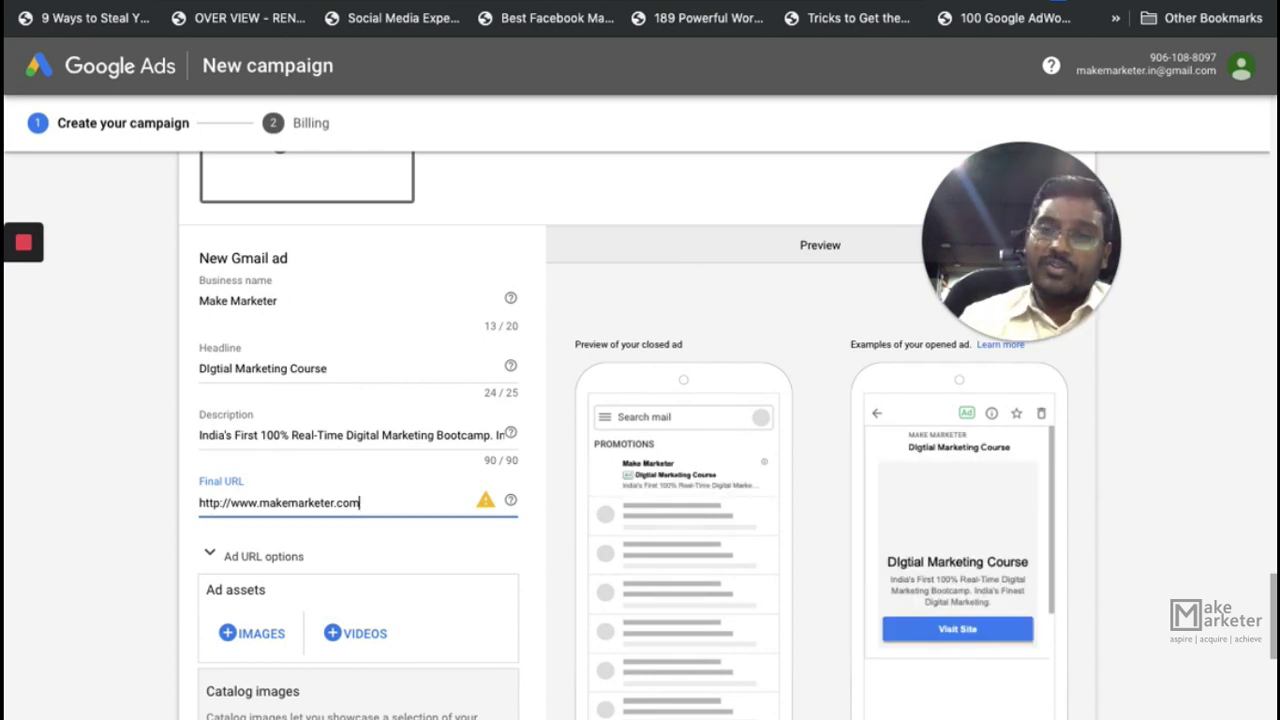
- Append the tracking parameters /?utm_souce=google&utm_medium=cpc to the final URL
{"action": "type", "text": "?ut"}
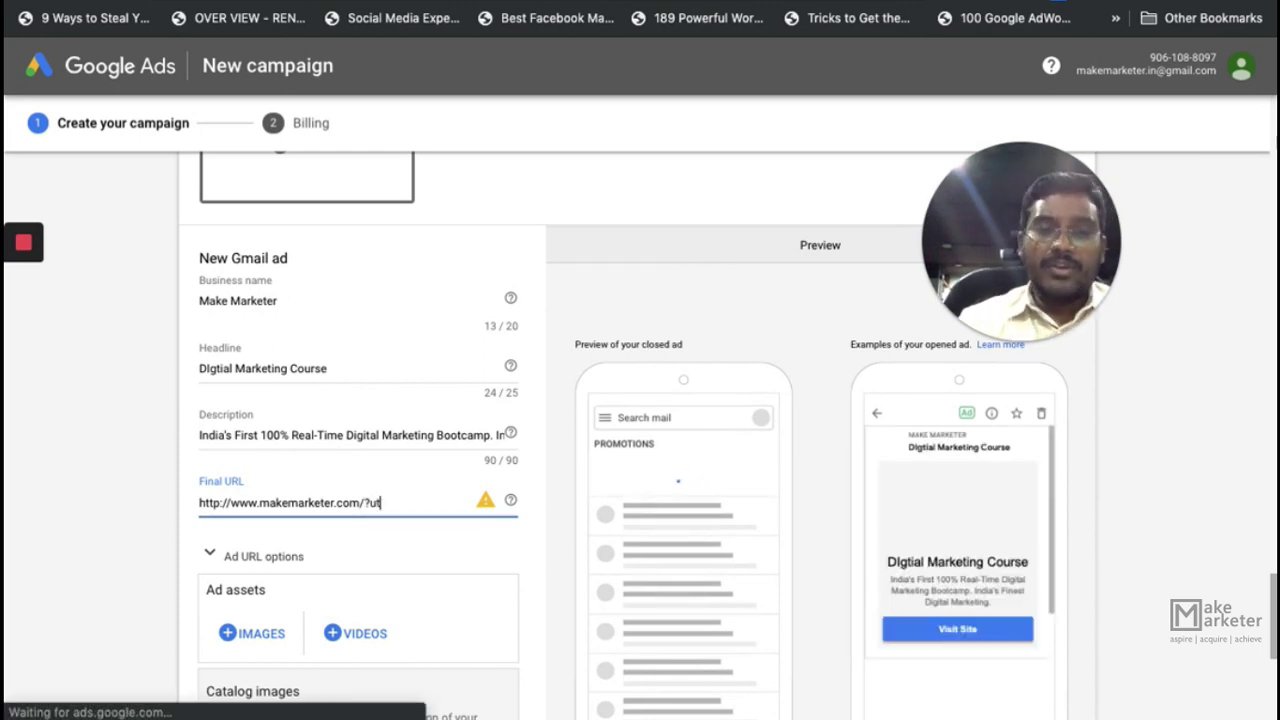
{"action": "type", "text": "m_"}
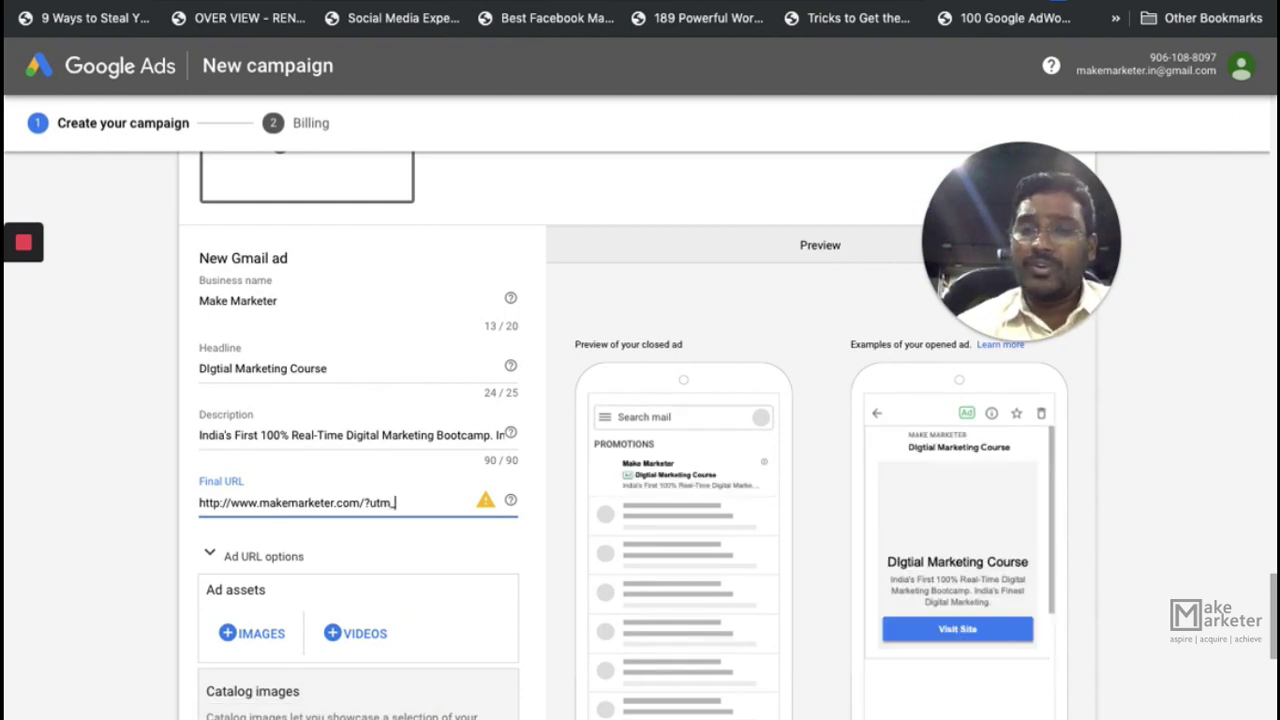
{"action": "type", "text": "souce"}
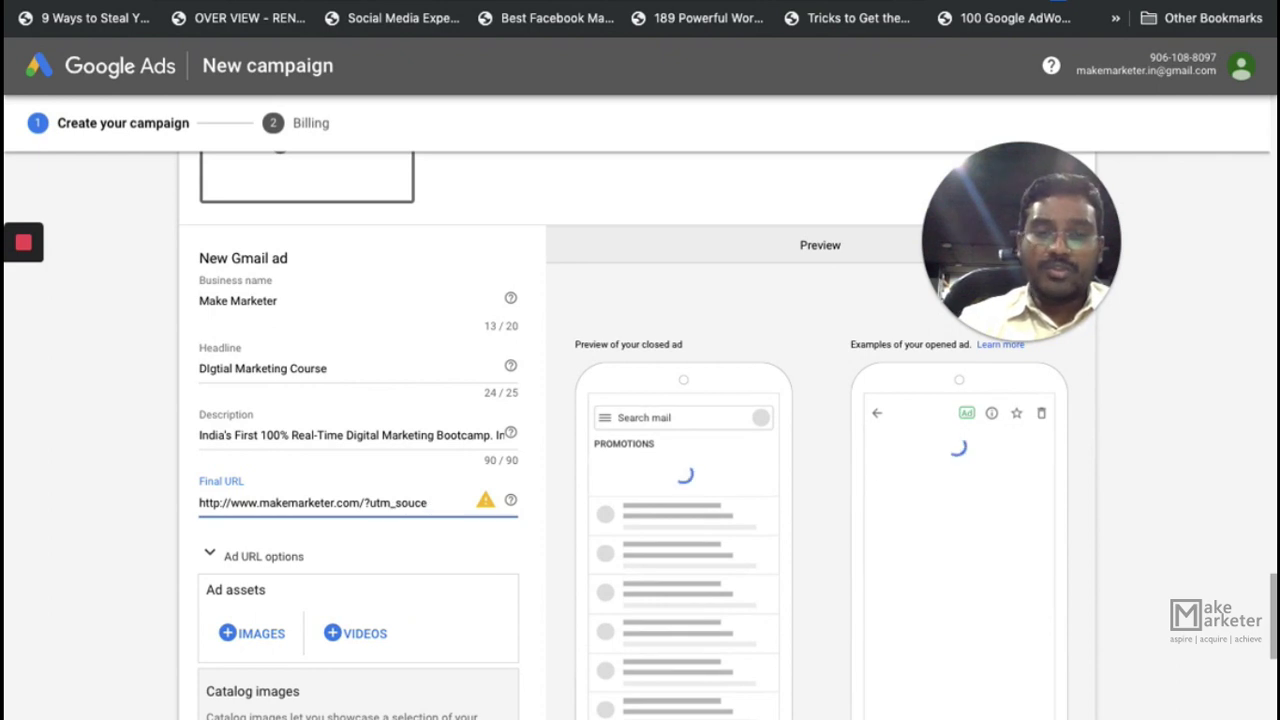
{"action": "type", "text": "=google"}
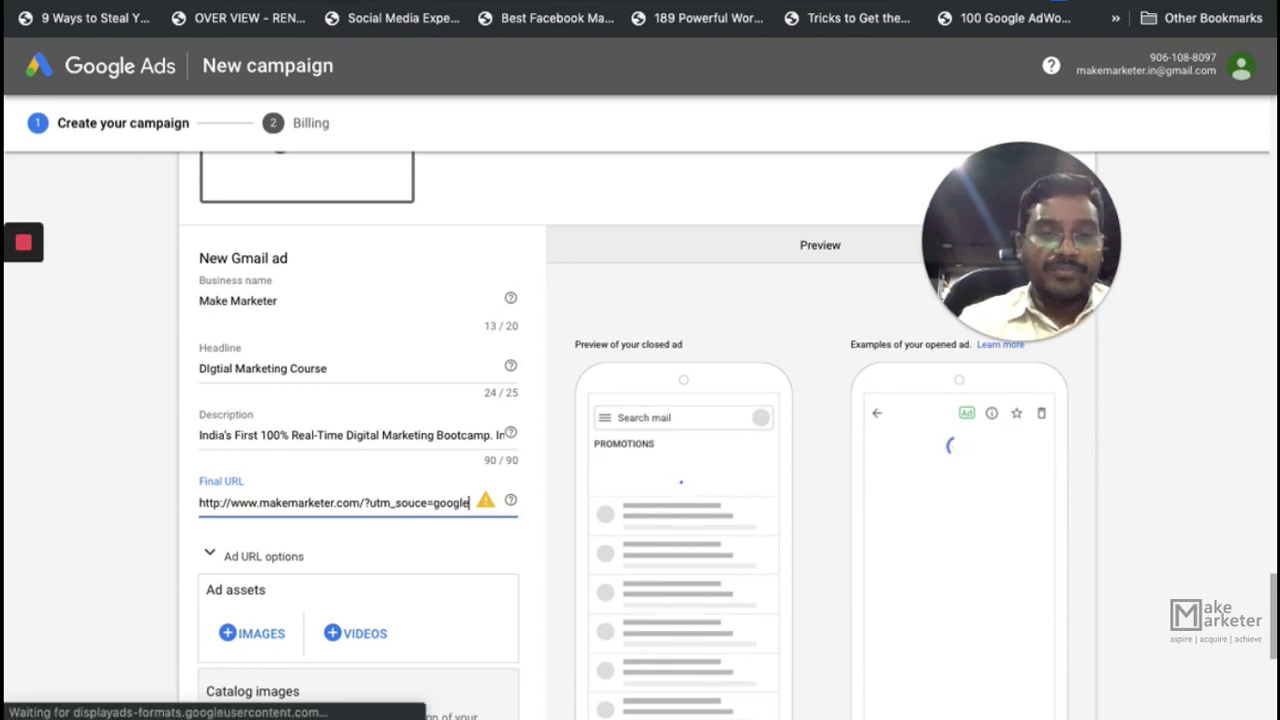
{"action": "type", "text": "&"}
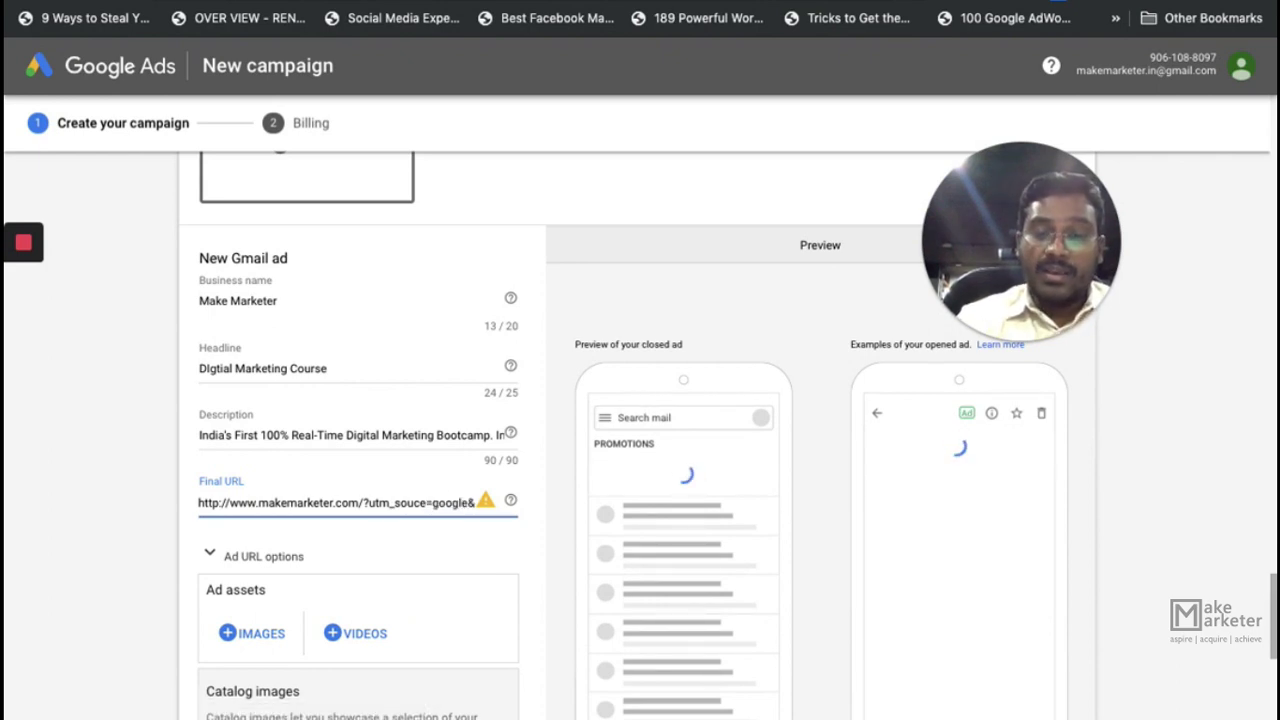
{"action": "type", "text": "utm_medium="}
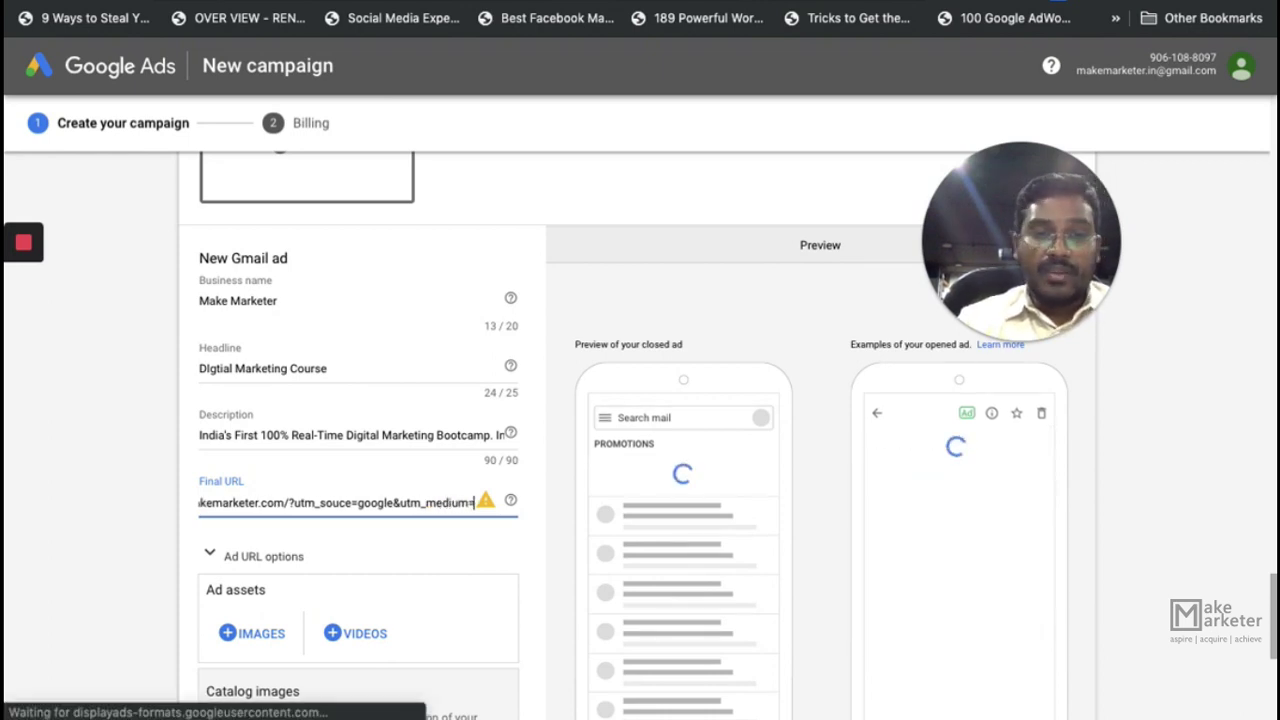
{"action": "type", "text": "cpc"}
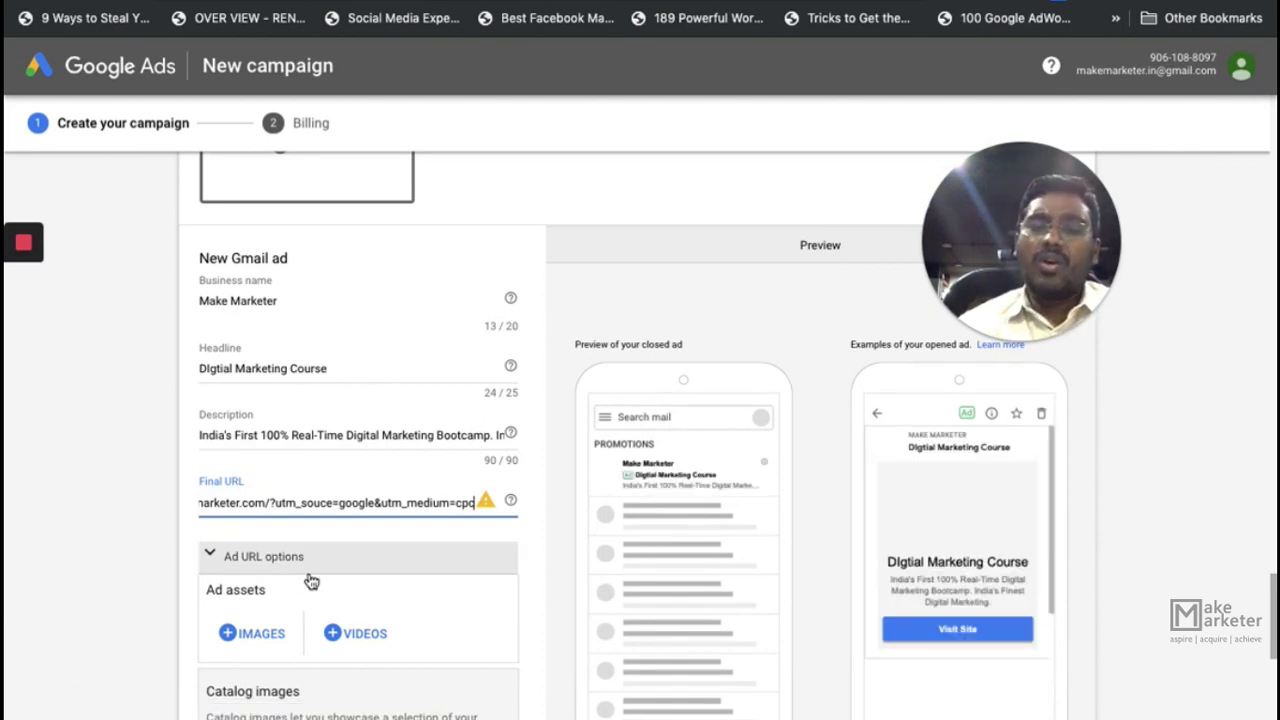
- Append the tracking parameter &utm_campaign=gmail_ad_1 to the ad's final URL
{"action": "type", "text": "&utm_"}
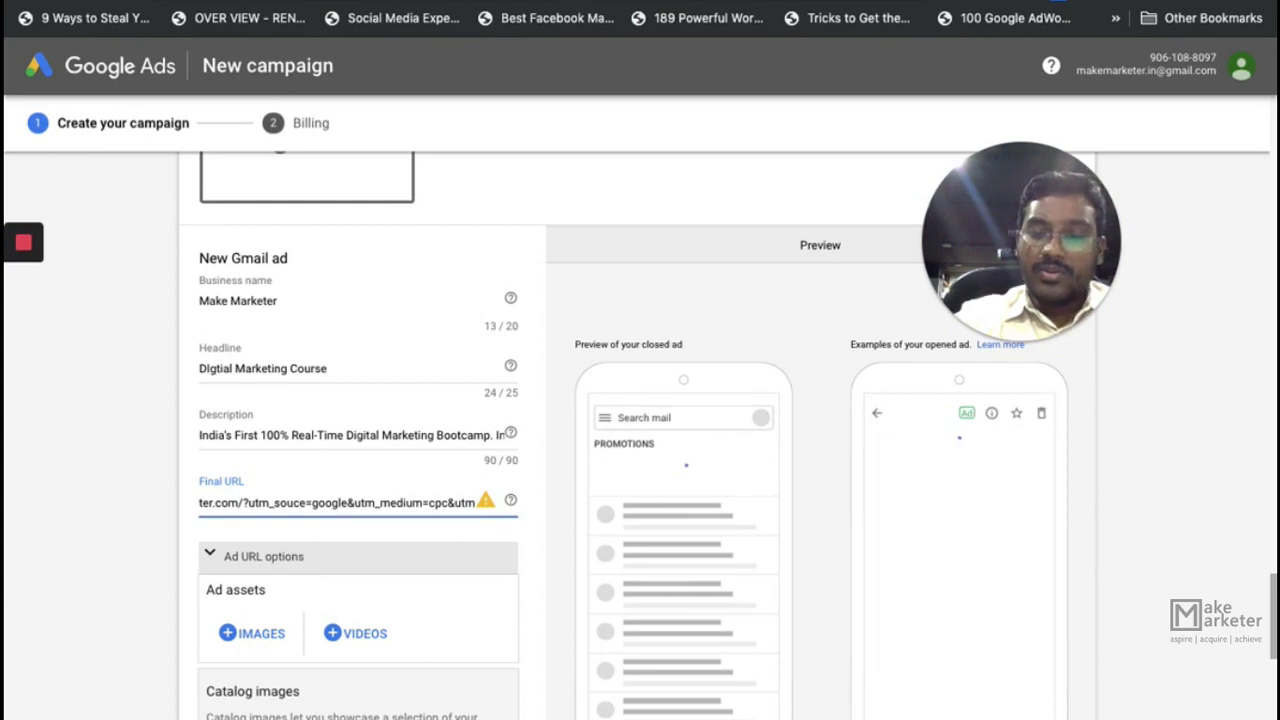
{"action": "type", "text": "campaigns"}
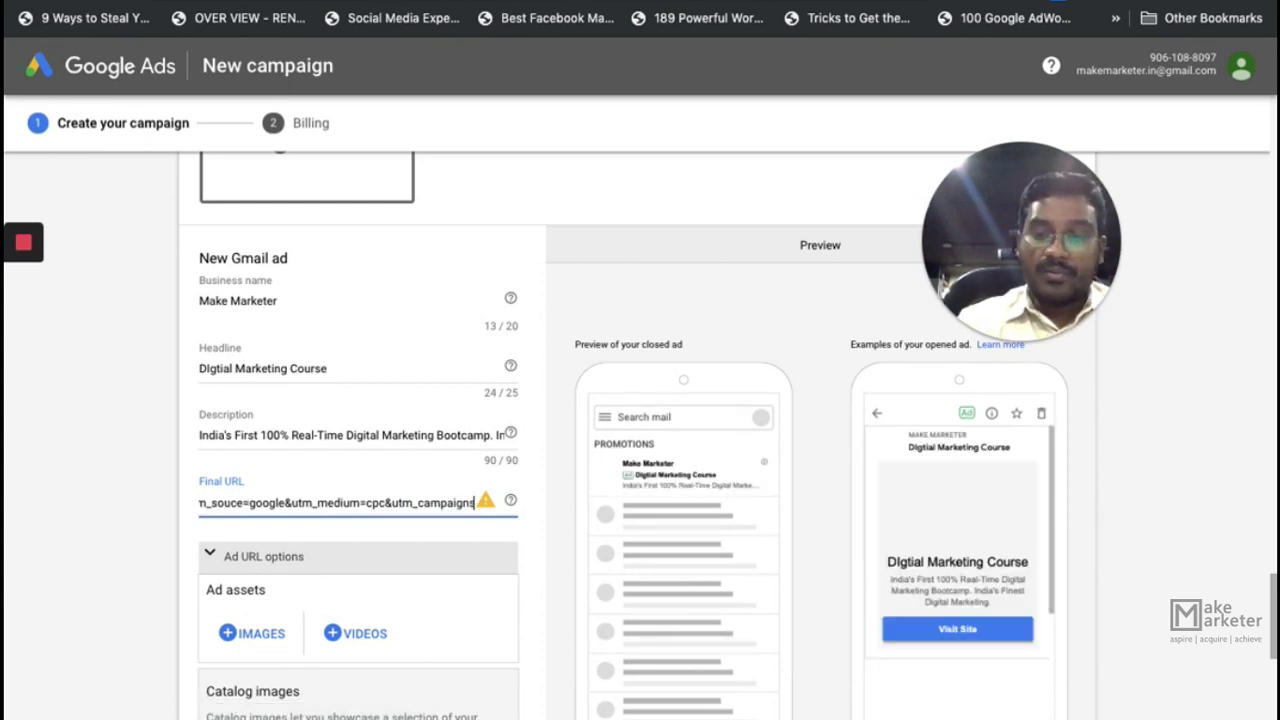
{"action": "key", "text": "BackSpace"}
{"action": "type", "text": "="}
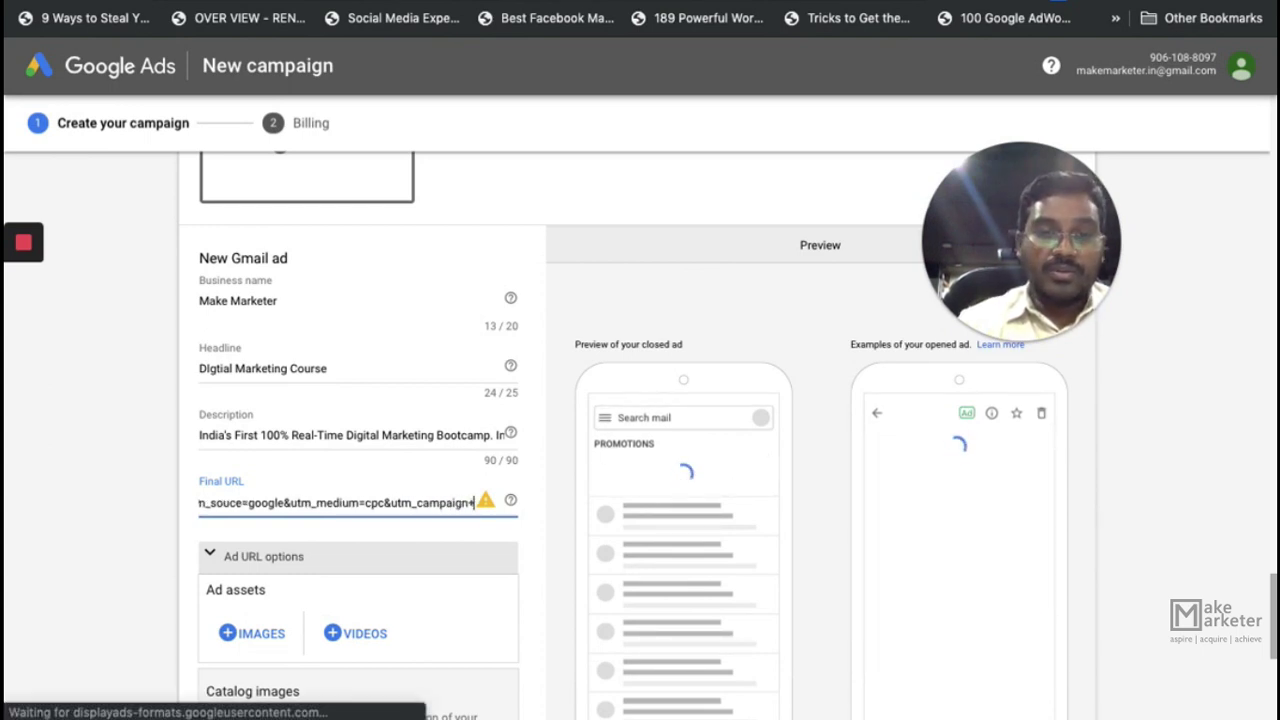
{"action": "type", "text": "gma"}
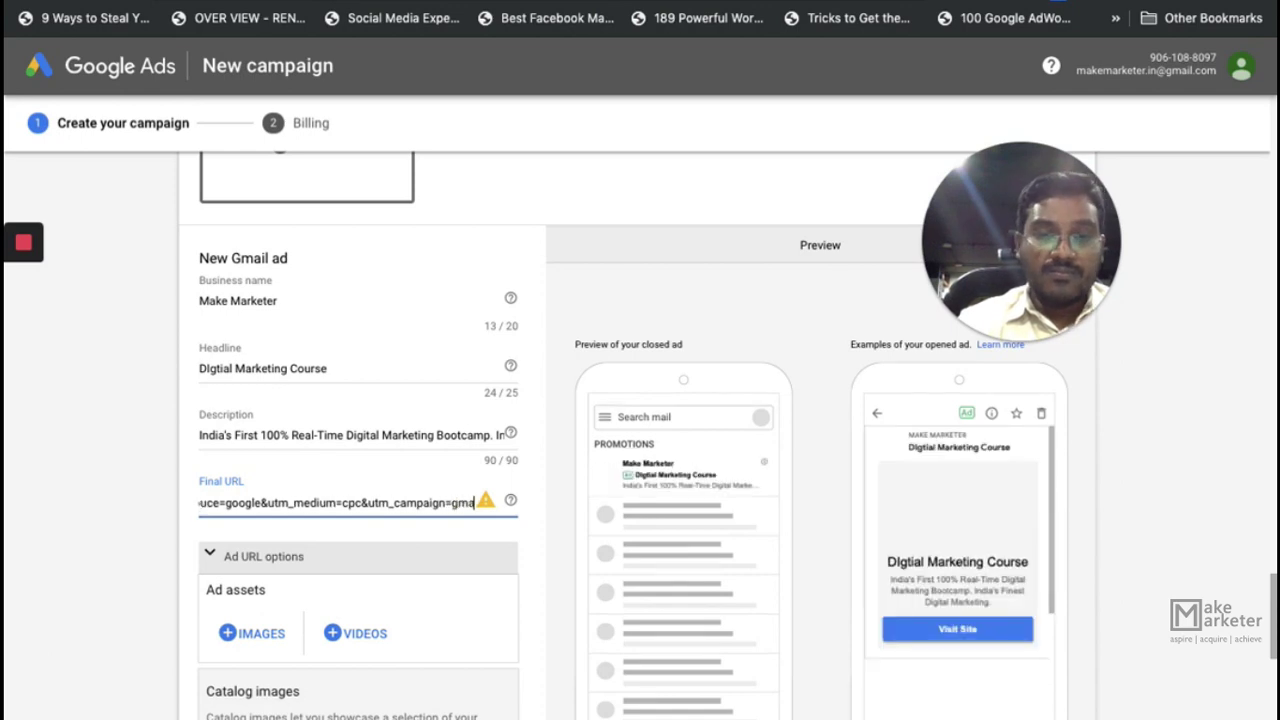
{"action": "type", "text": "il_a"}
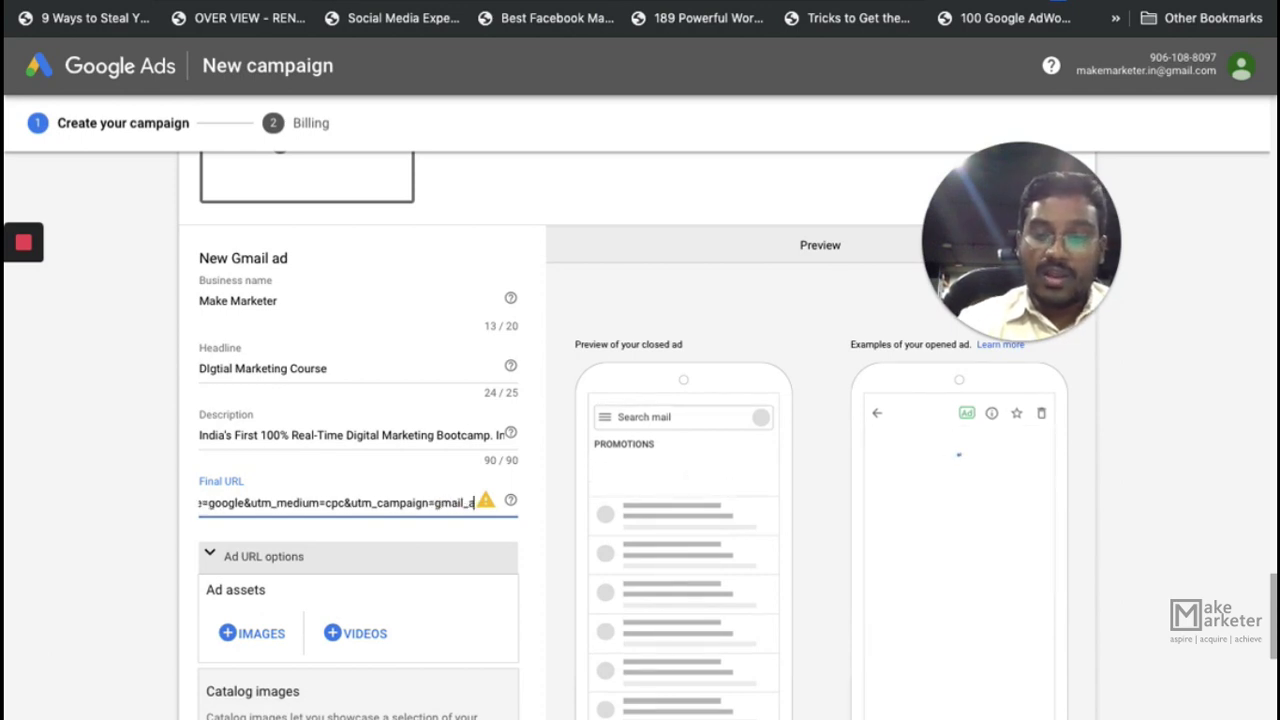
{"action": "type", "text": "d_1"}
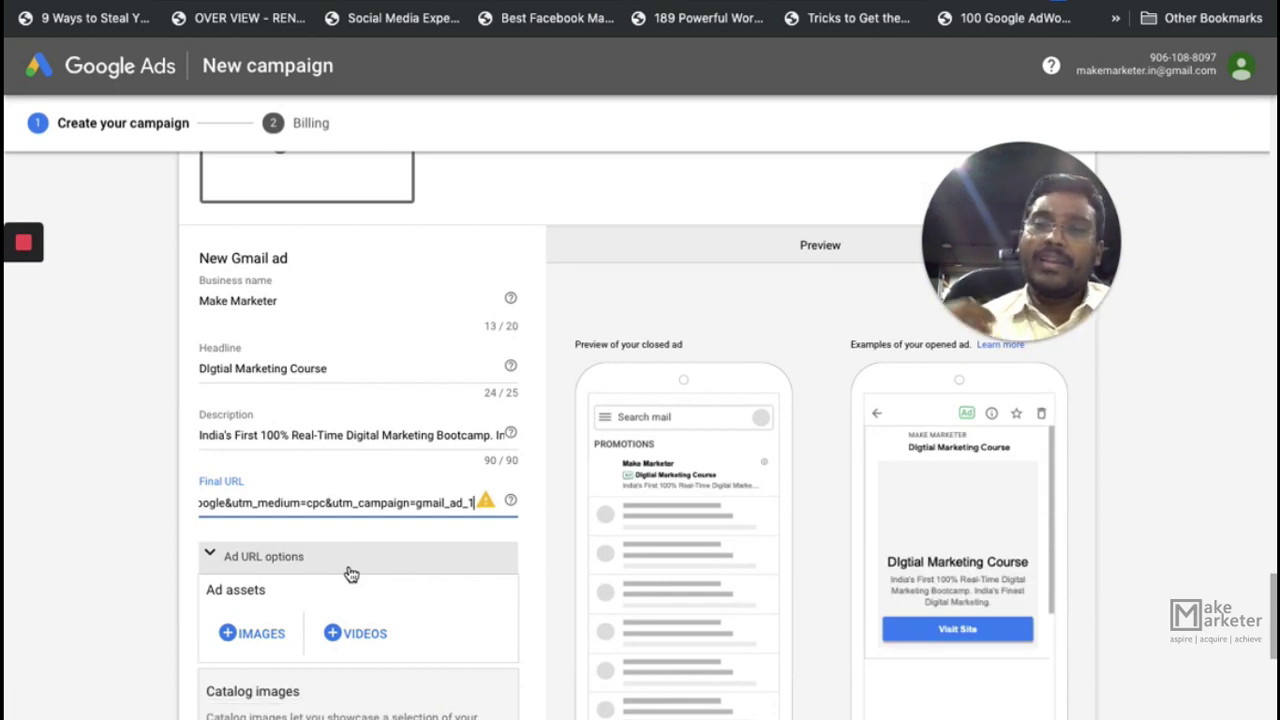
- Add the Custom teaser option to the Gmail ad
{"action": "scroll", "coordinate": [370, 561], "scroll_direction": "down", "scroll_amount": 1}
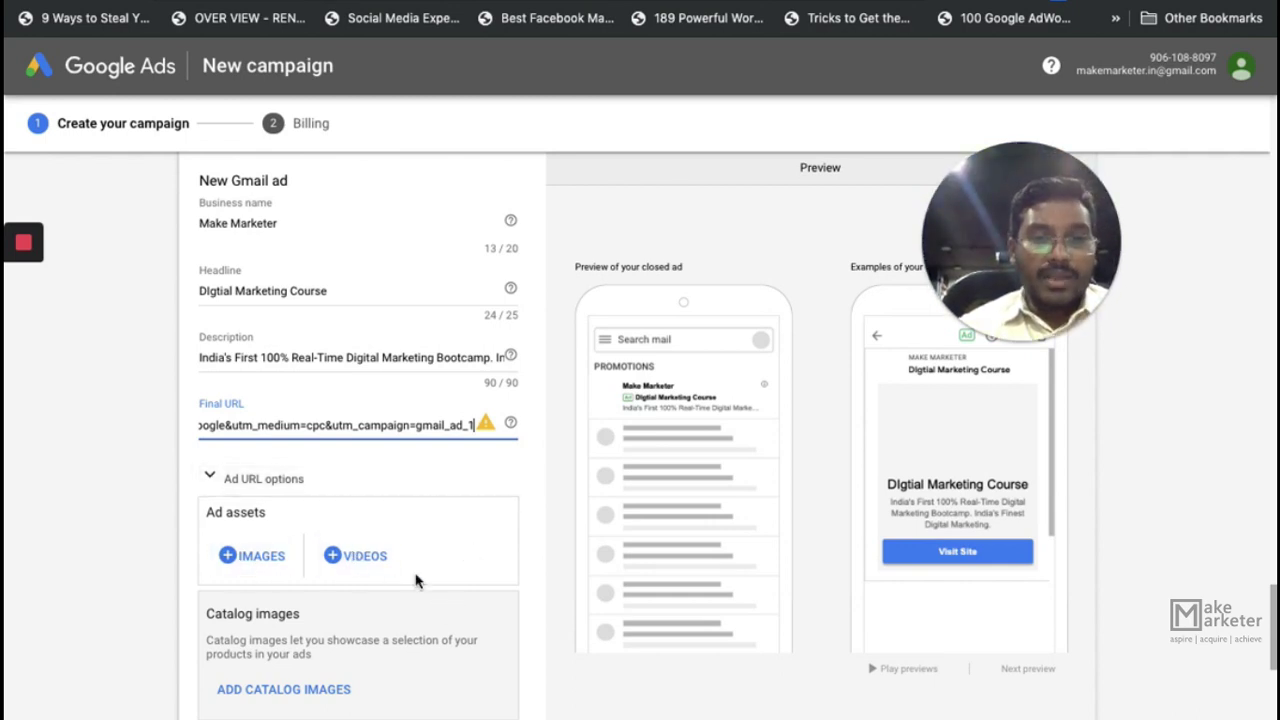
{"action": "scroll", "coordinate": [414, 580], "scroll_direction": "down", "scroll_amount": 2}
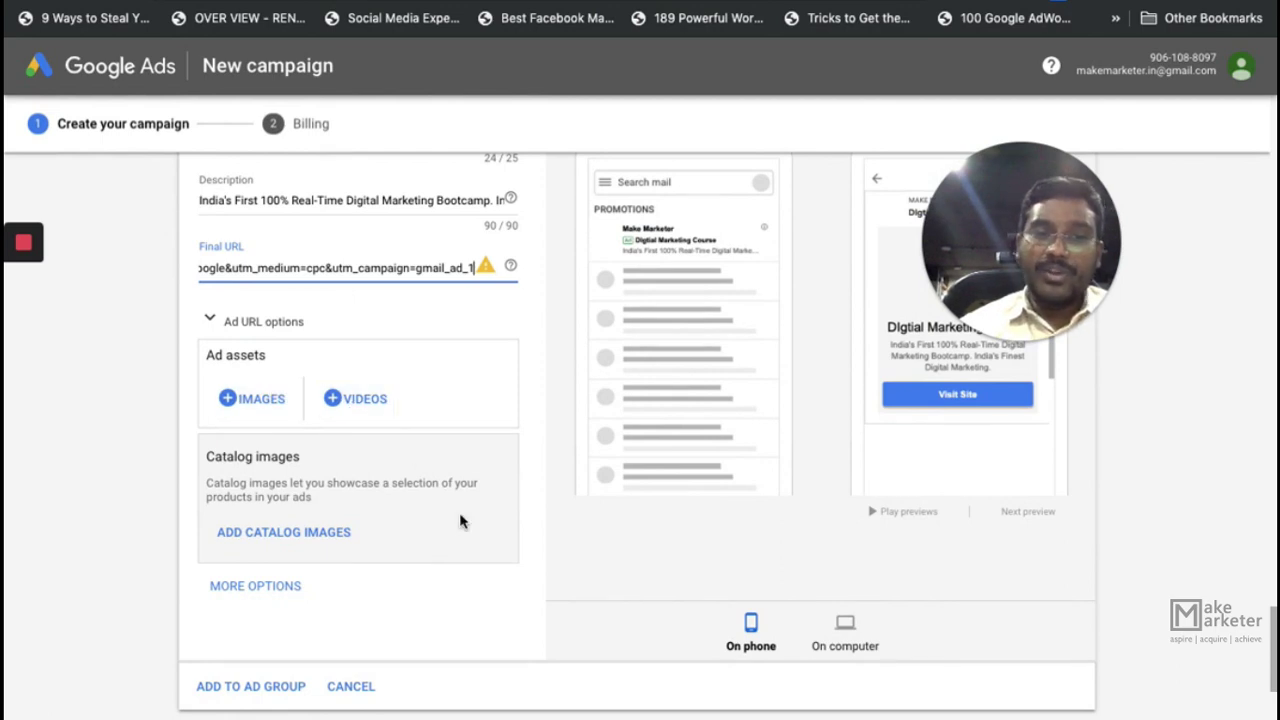
{"action": "scroll", "coordinate": [326, 546], "scroll_direction": "down", "scroll_amount": 1}
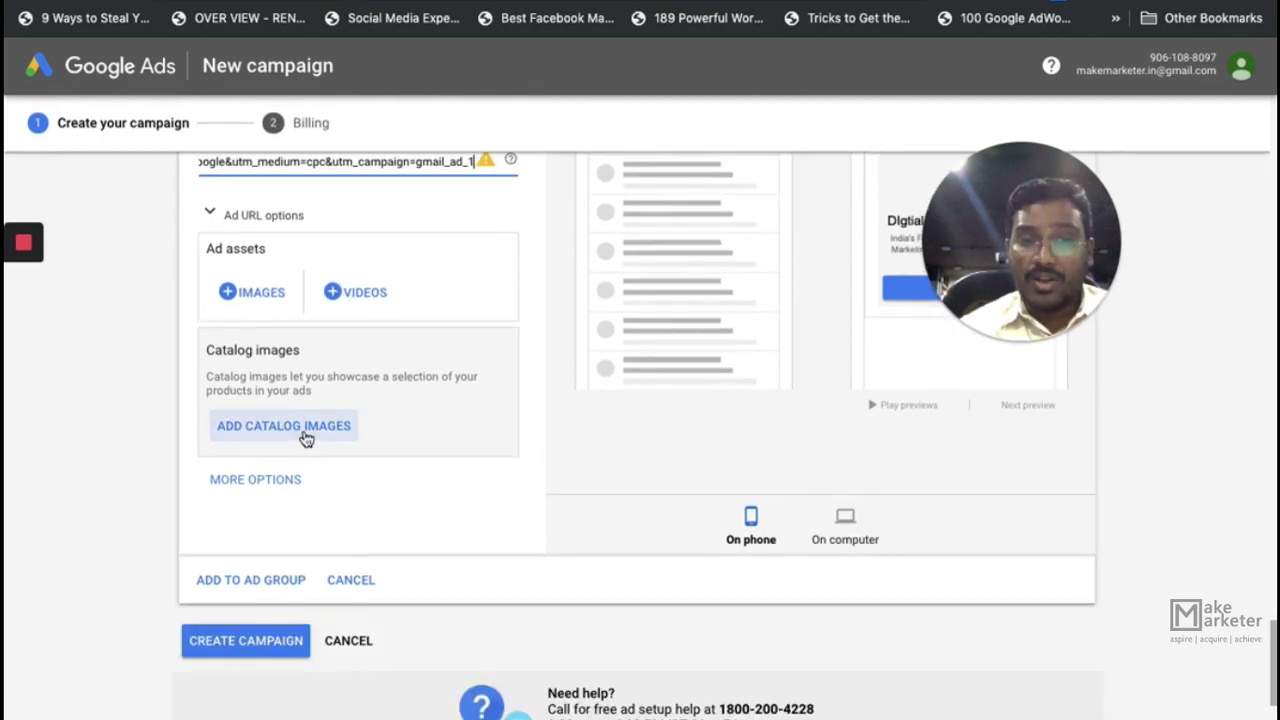
{"action": "left_click", "coordinate": [274, 482]}
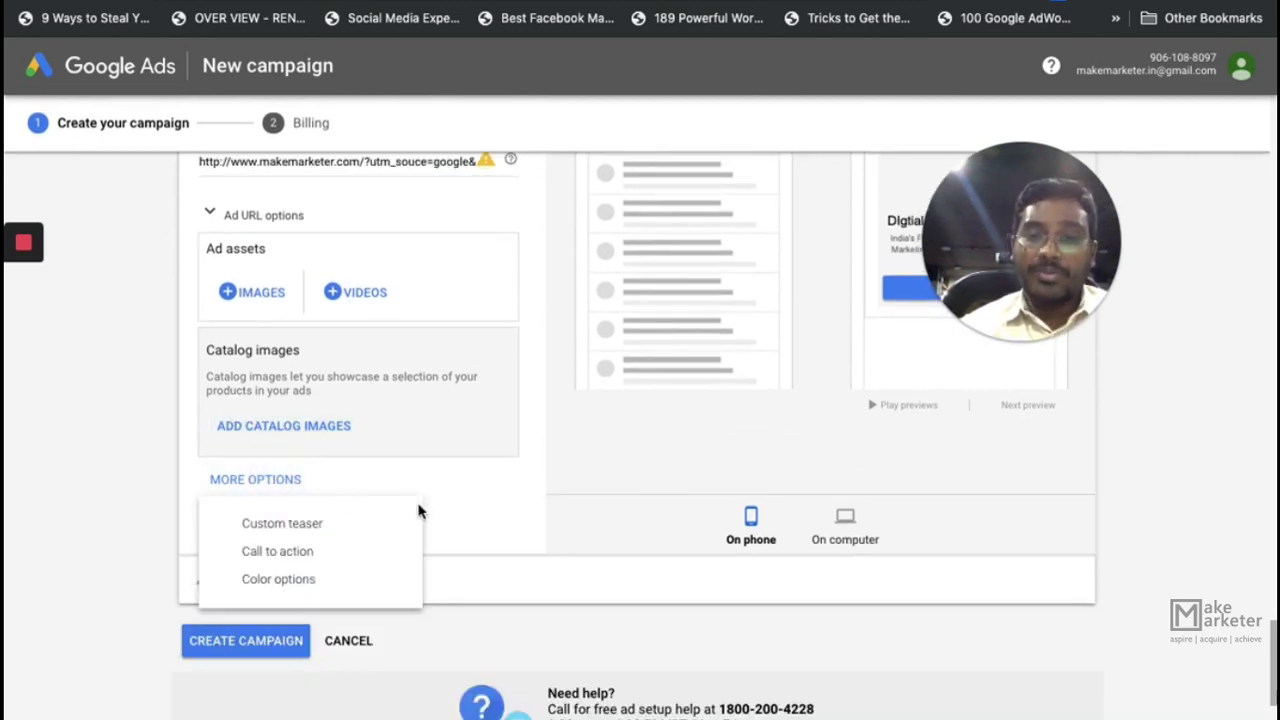
{"action": "left_click", "coordinate": [351, 533]}
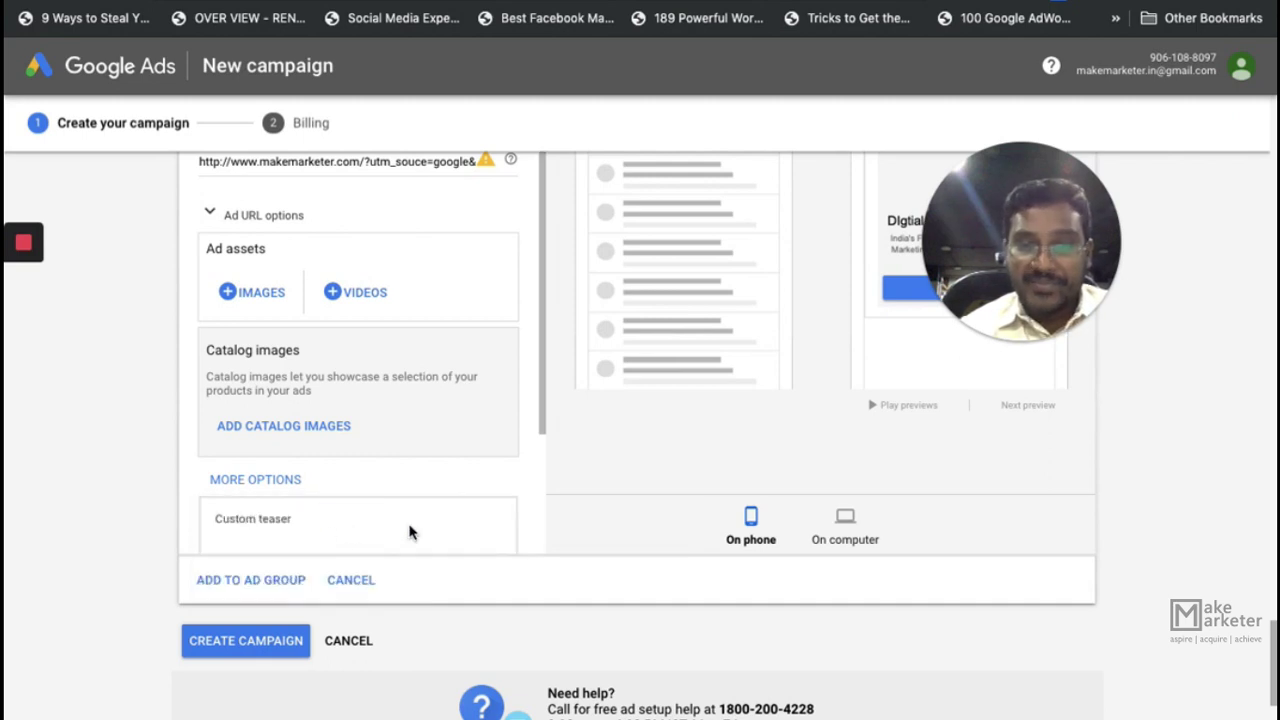
{"action": "scroll", "coordinate": [437, 460], "scroll_direction": "down", "scroll_amount": 5}
{"action": "scroll", "coordinate": [408, 483], "scroll_direction": "up", "scroll_amount": 2}
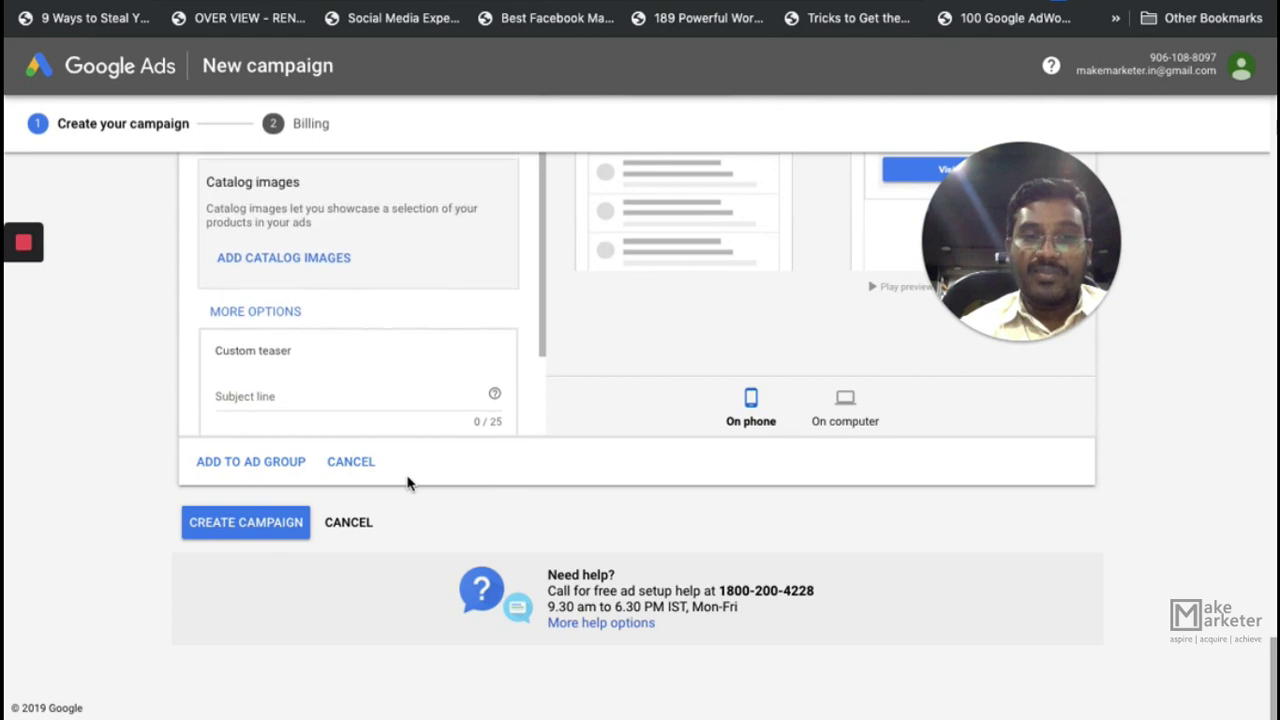
- Preview how the Gmail ad appears on a computer, in both its closed and opened forms
{"action": "scroll", "coordinate": [562, 388], "scroll_direction": "up", "scroll_amount": 3}
{"action": "scroll", "coordinate": [562, 388], "scroll_direction": "up", "scroll_amount": 3}
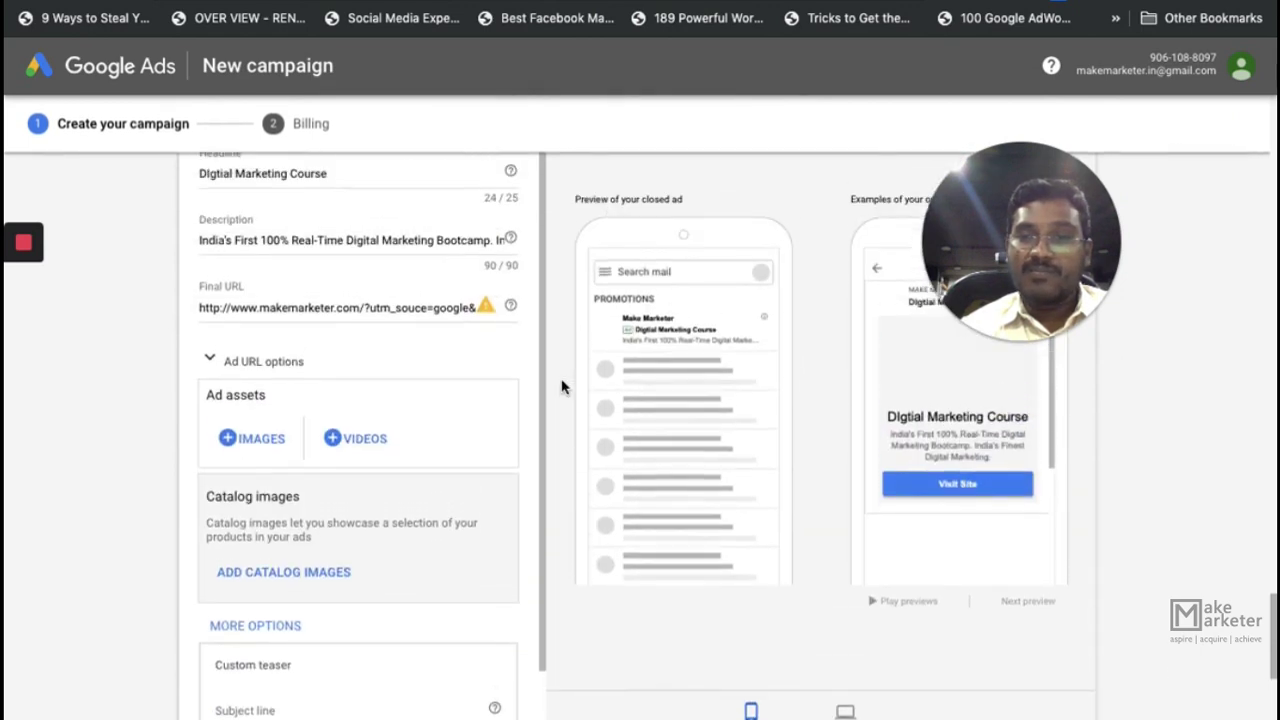
{"action": "scroll", "coordinate": [772, 472], "scroll_direction": "down", "scroll_amount": 3}
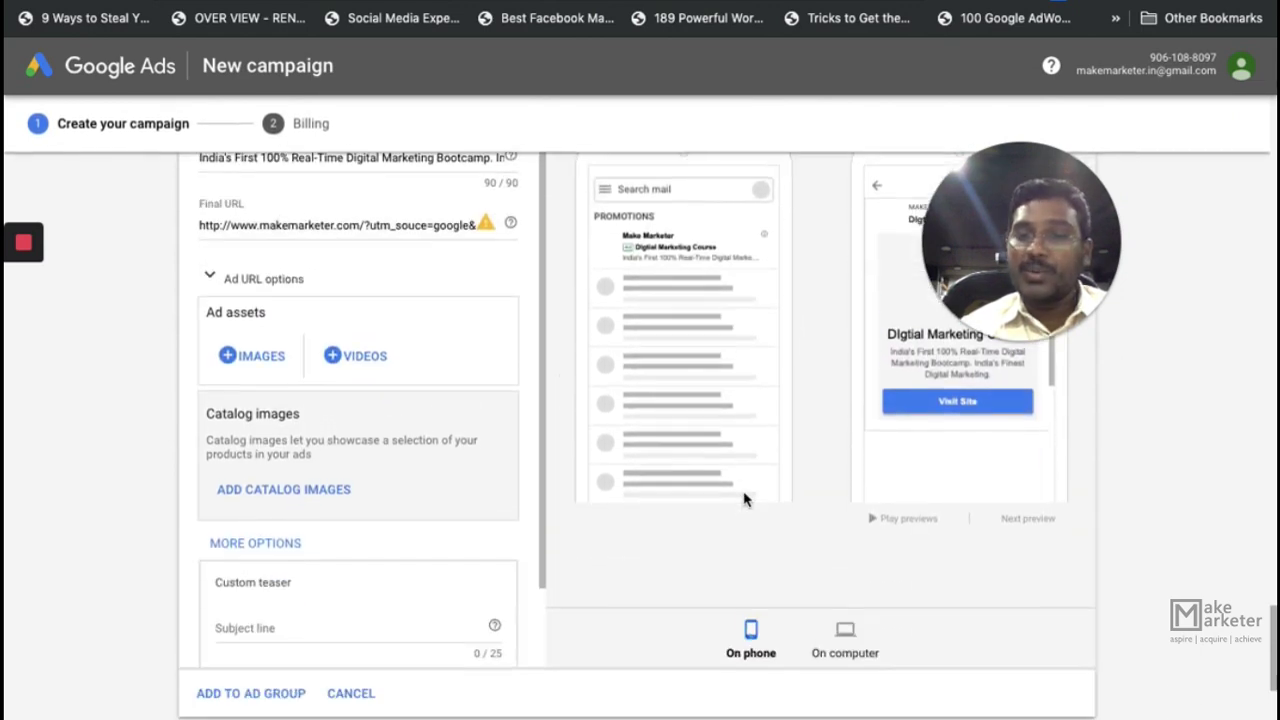
{"action": "left_click", "coordinate": [845, 643]}
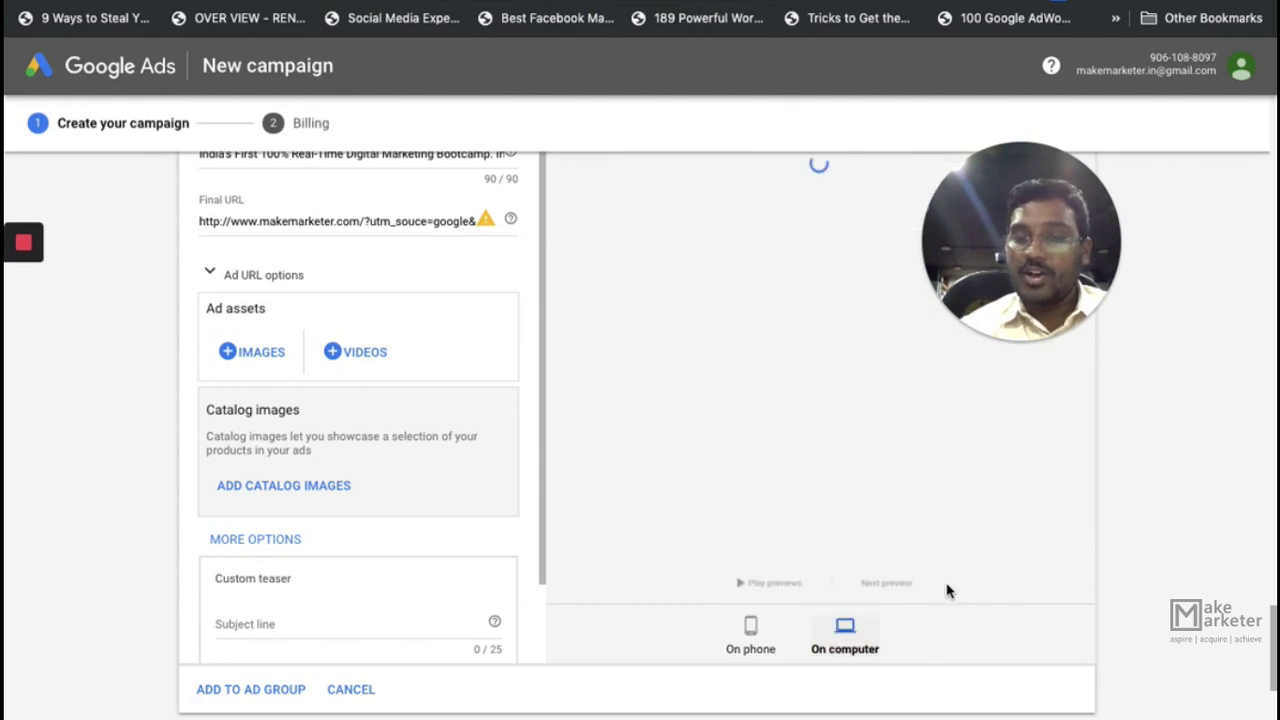
{"action": "left_click_drag", "start_coordinate": [1032, 253], "coordinate": [1158, 551]}
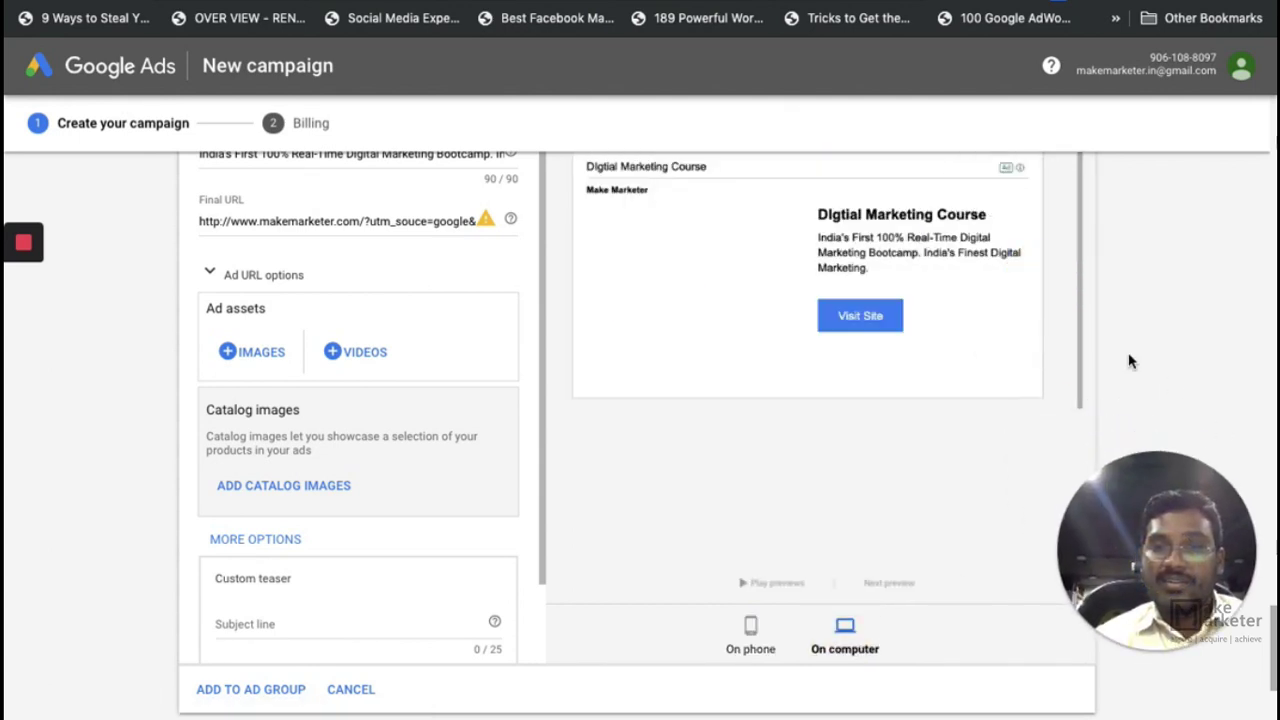
{"action": "scroll", "coordinate": [1128, 352], "scroll_direction": "up", "scroll_amount": 2}
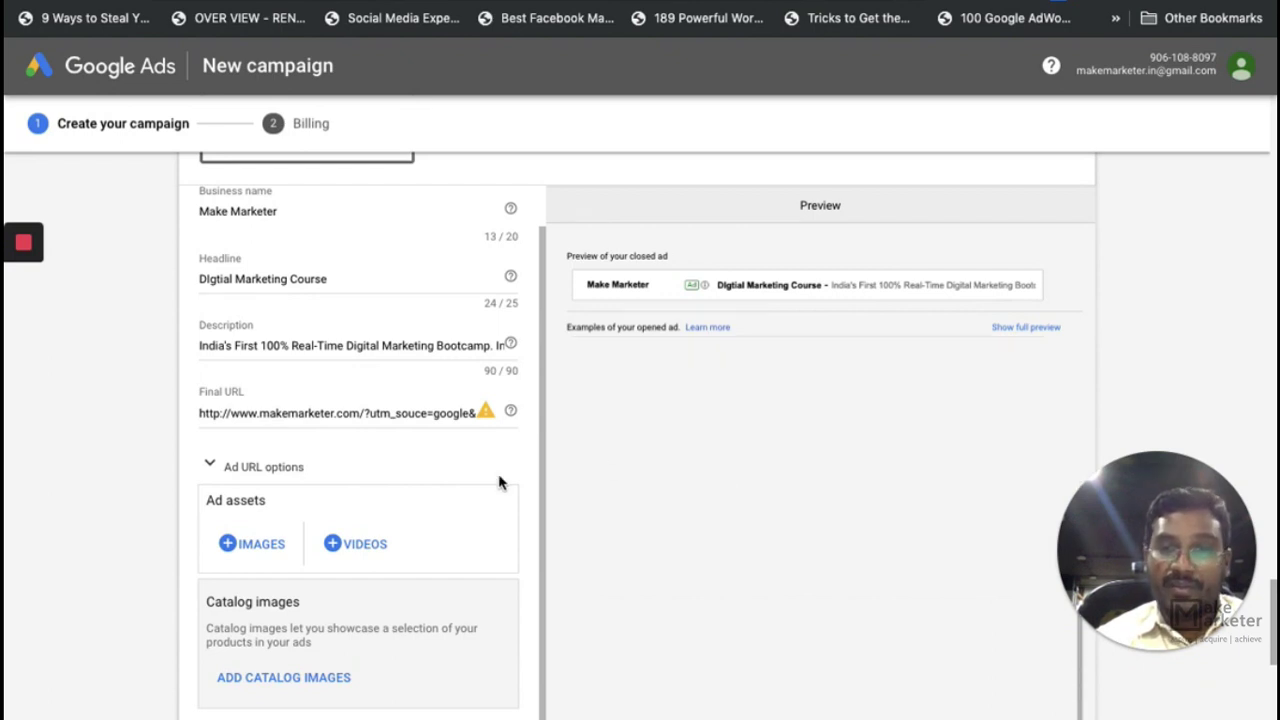
- Discard the new Gmail ad and leave its form without saving
{"action": "scroll", "coordinate": [534, 466], "scroll_direction": "down", "scroll_amount": 5}
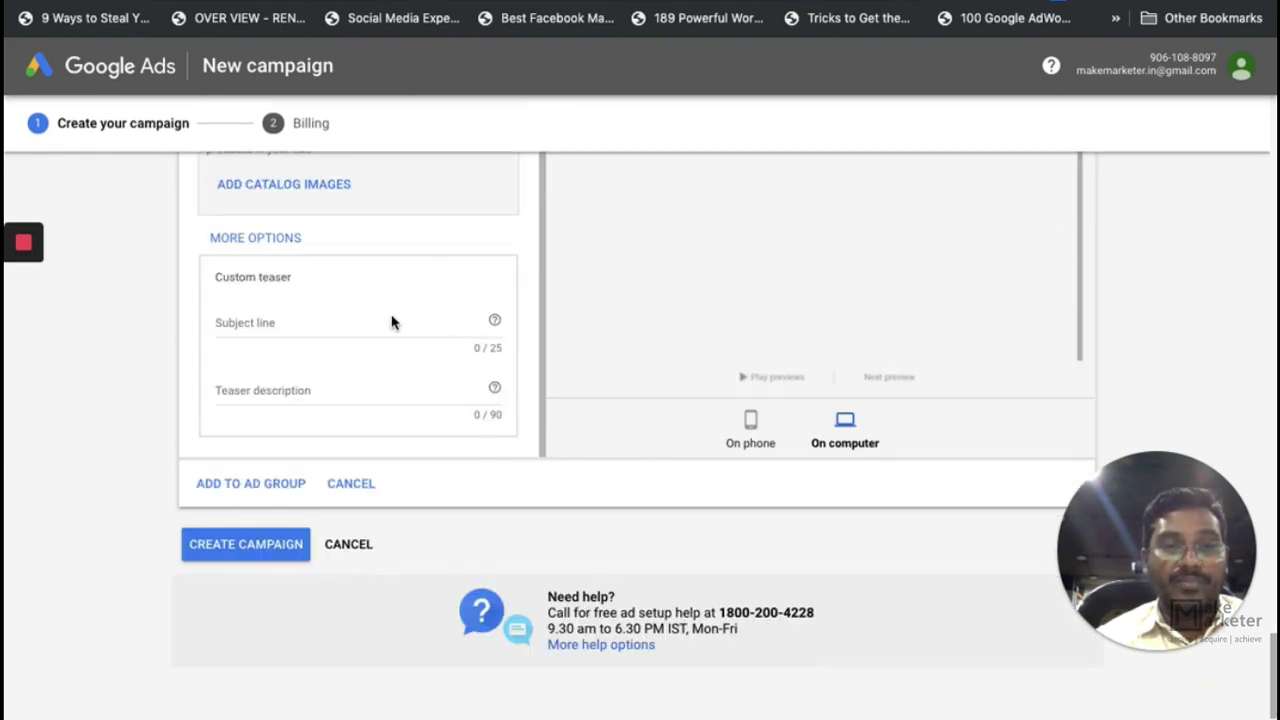
{"action": "scroll", "coordinate": [369, 351], "scroll_direction": "up", "scroll_amount": 3}
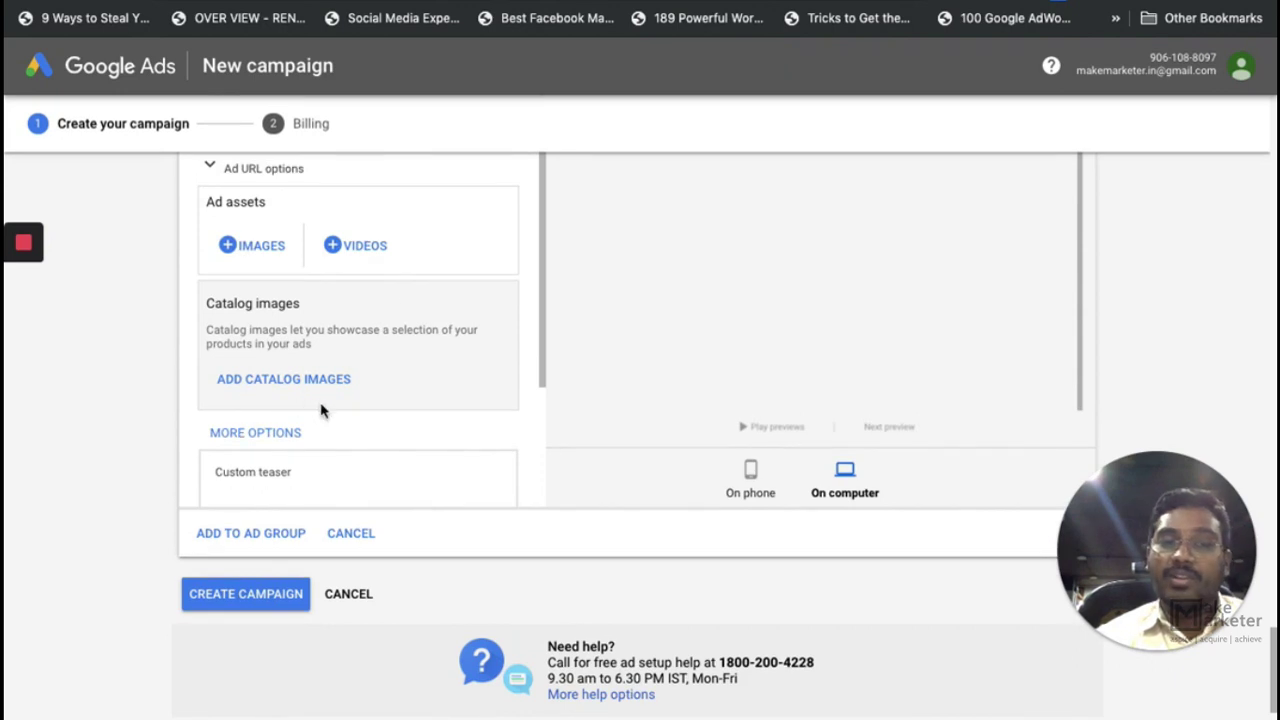
{"action": "scroll", "coordinate": [394, 417], "scroll_direction": "down", "scroll_amount": 2}
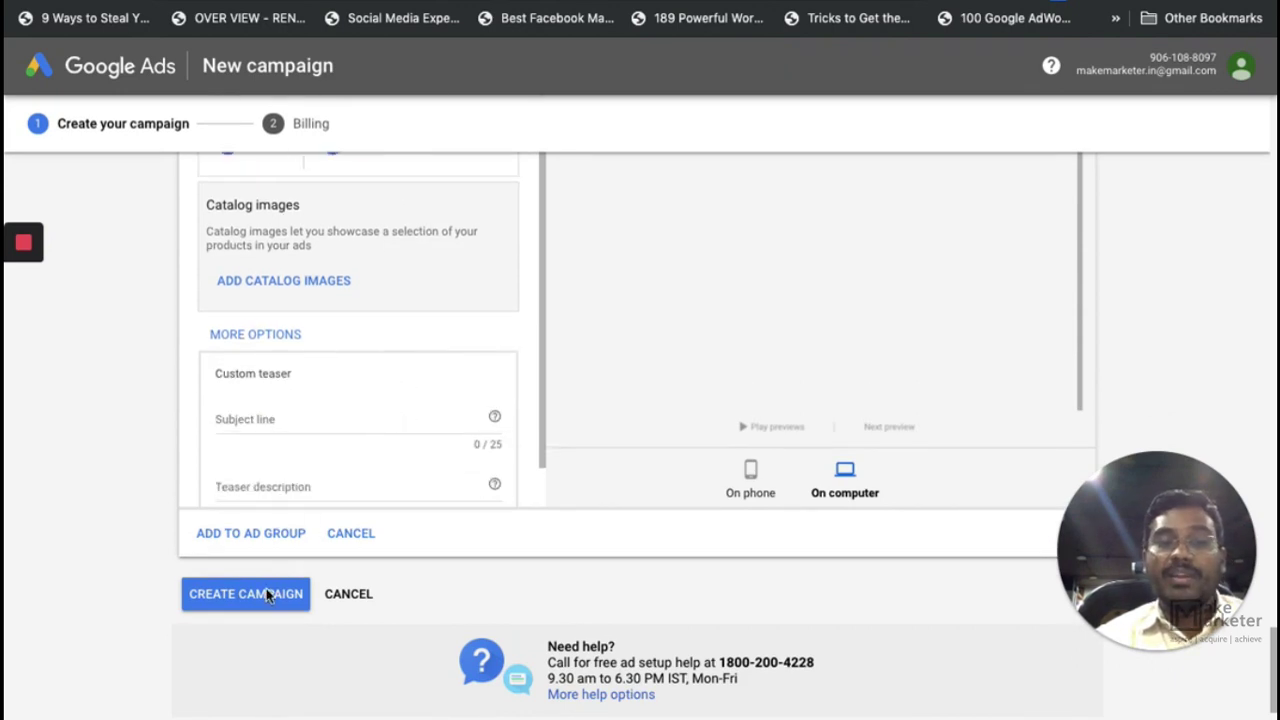
{"action": "left_click", "coordinate": [351, 534]}
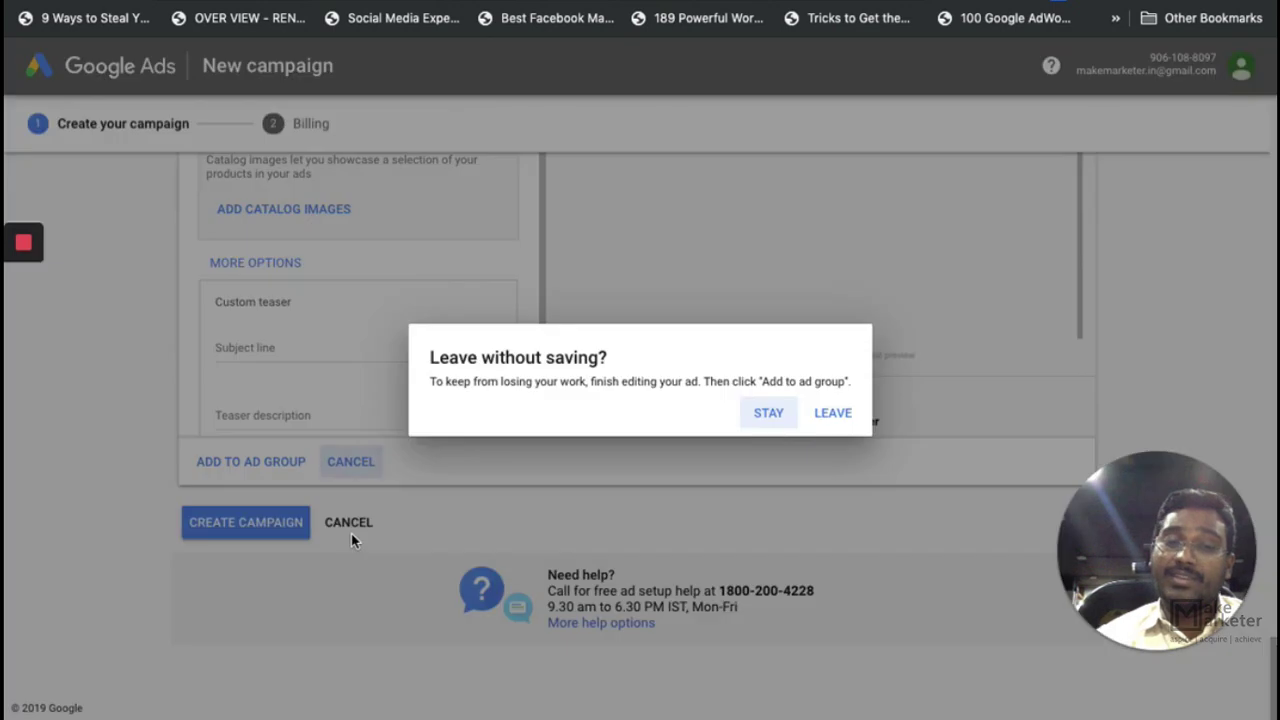
{"action": "left_click", "coordinate": [831, 416]}
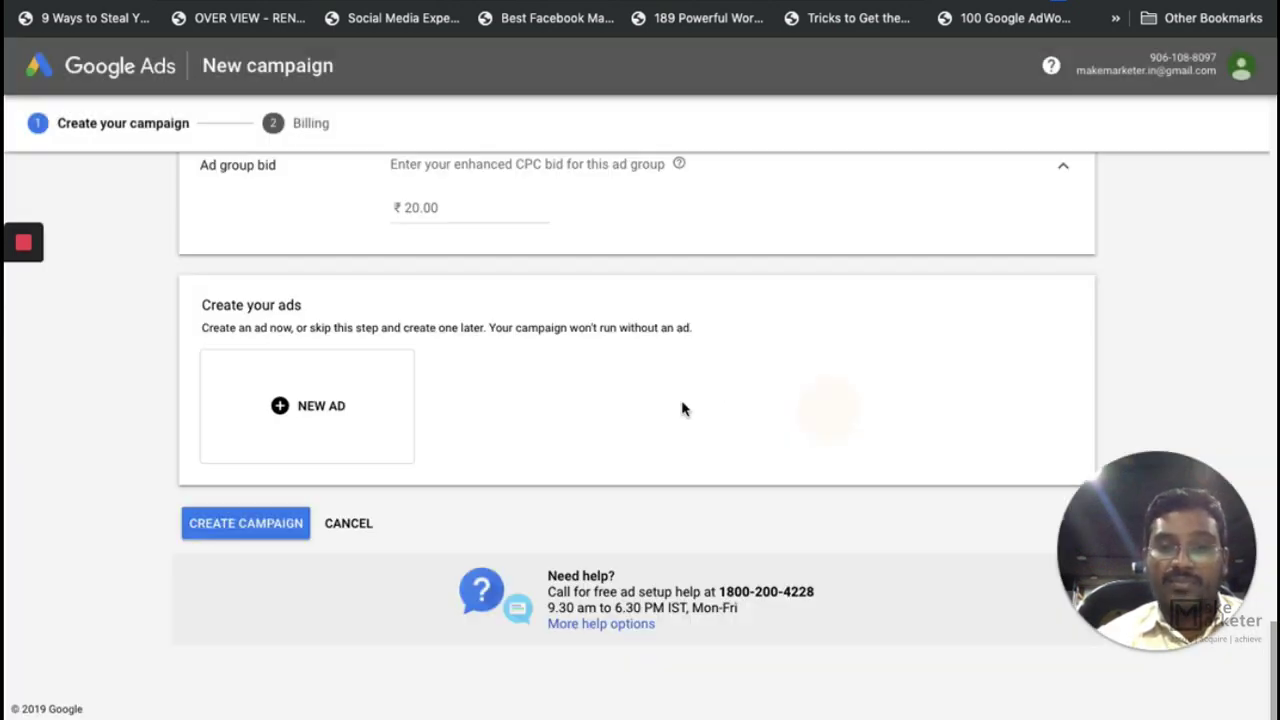
- Create the campaign without an ad and go through the billing page to its payment method and terms
{"action": "left_click", "coordinate": [250, 524]}
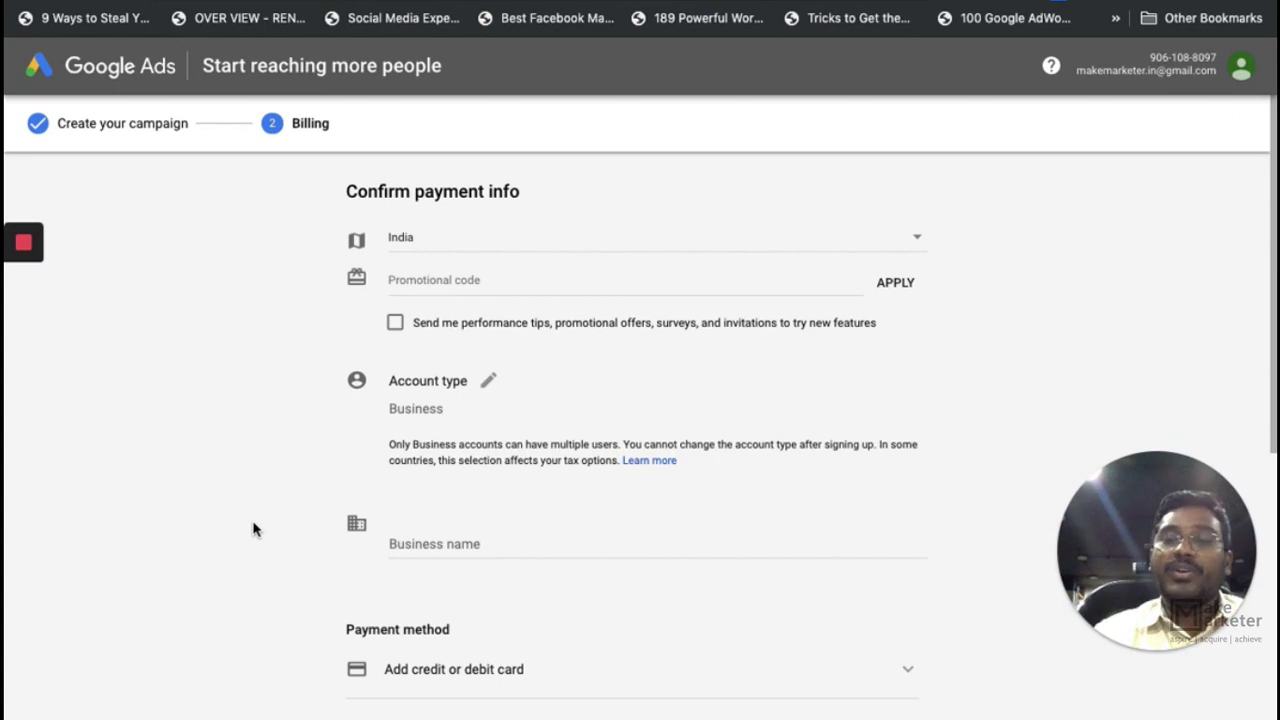
{"action": "scroll", "coordinate": [500, 494], "scroll_direction": "down", "scroll_amount": 5}
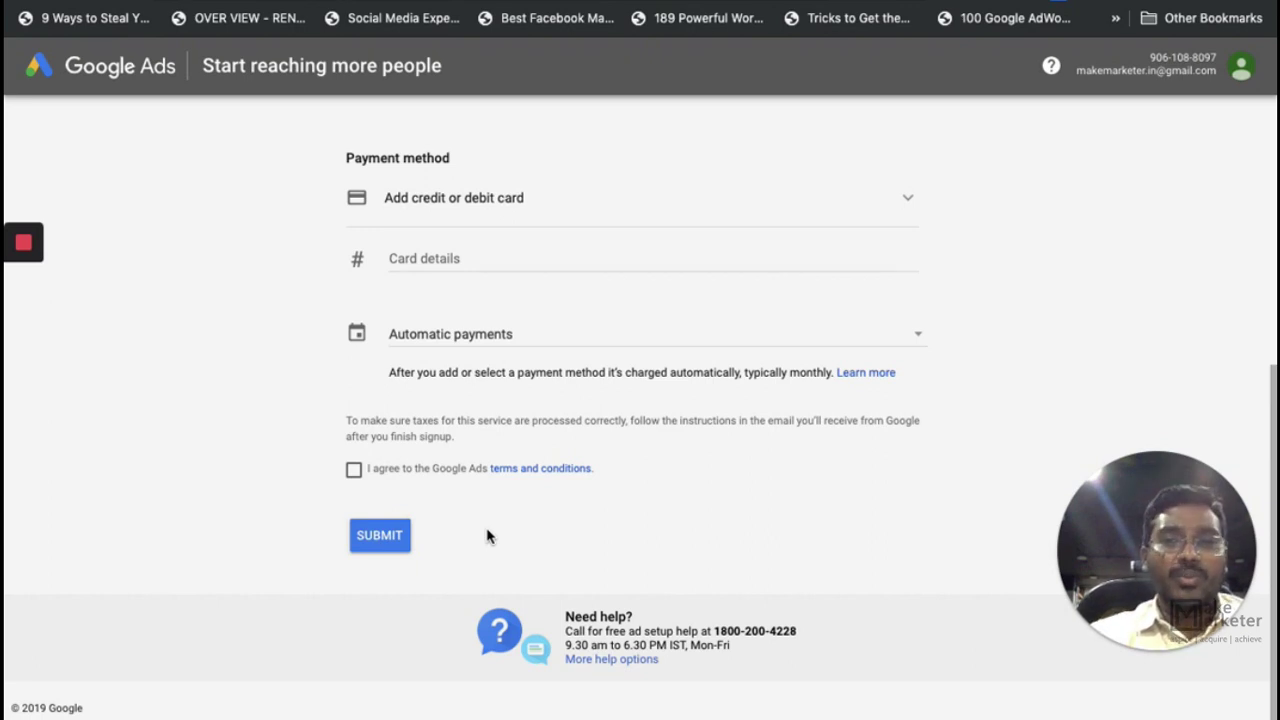
{"action": "left_click", "coordinate": [487, 537]}
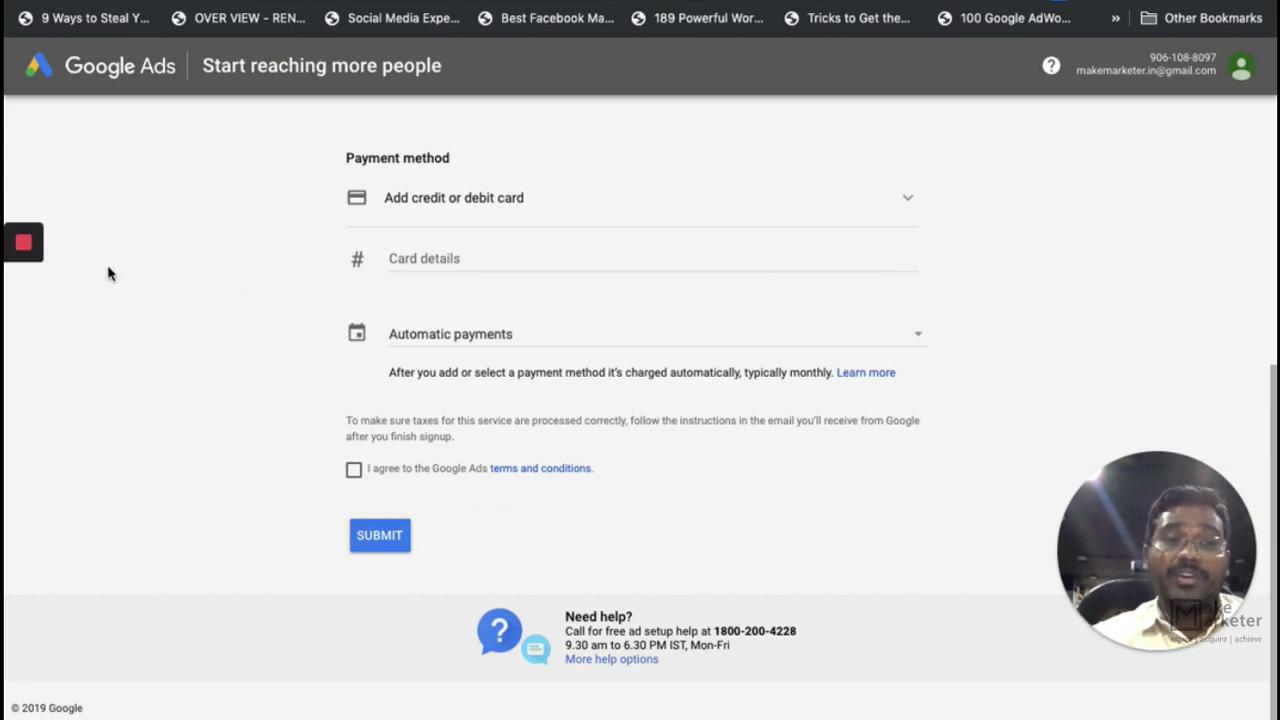
{"action": "mouse_move", "coordinate": [20, 245]}
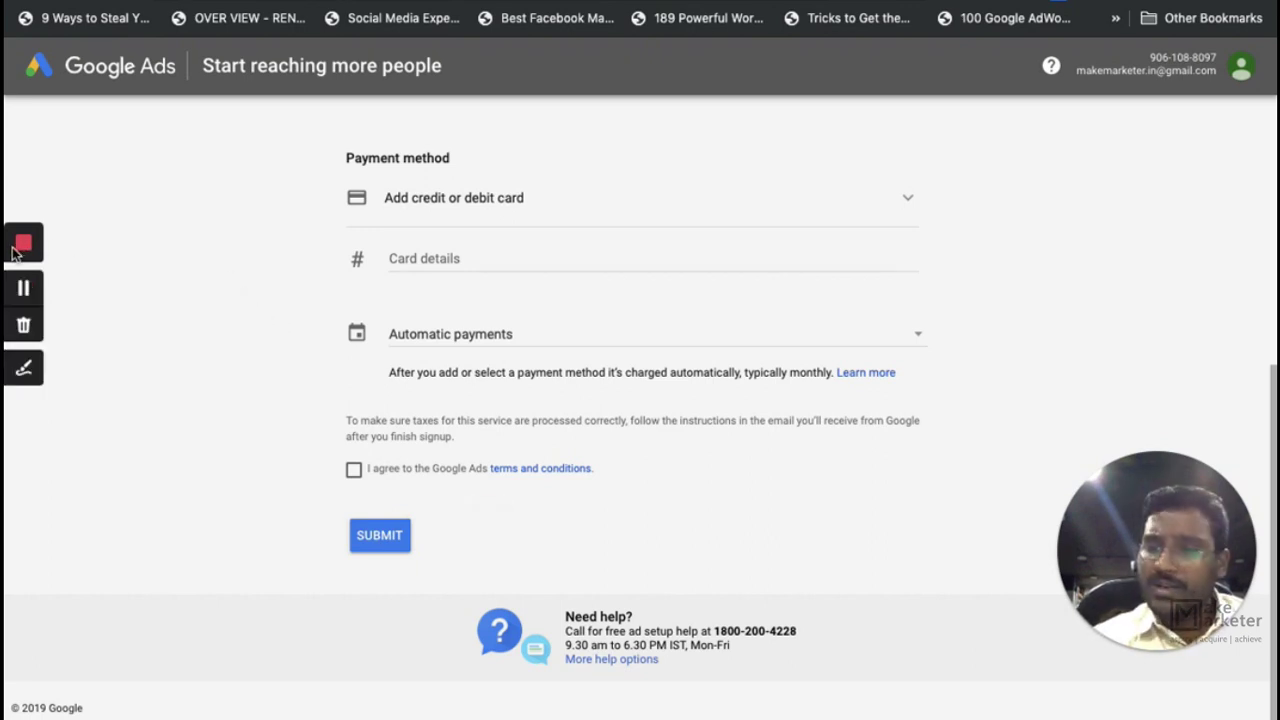